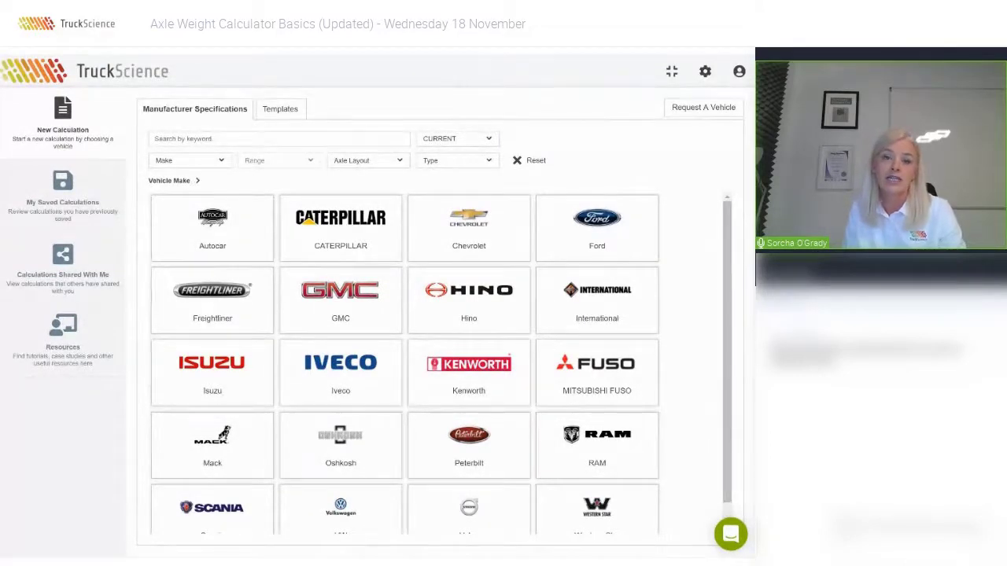
Load the Ford Super Duty 4X4 F-550 DRW Regular Cab 6.7L Diesel with 169.3 in wheelbase.
click(589, 243)
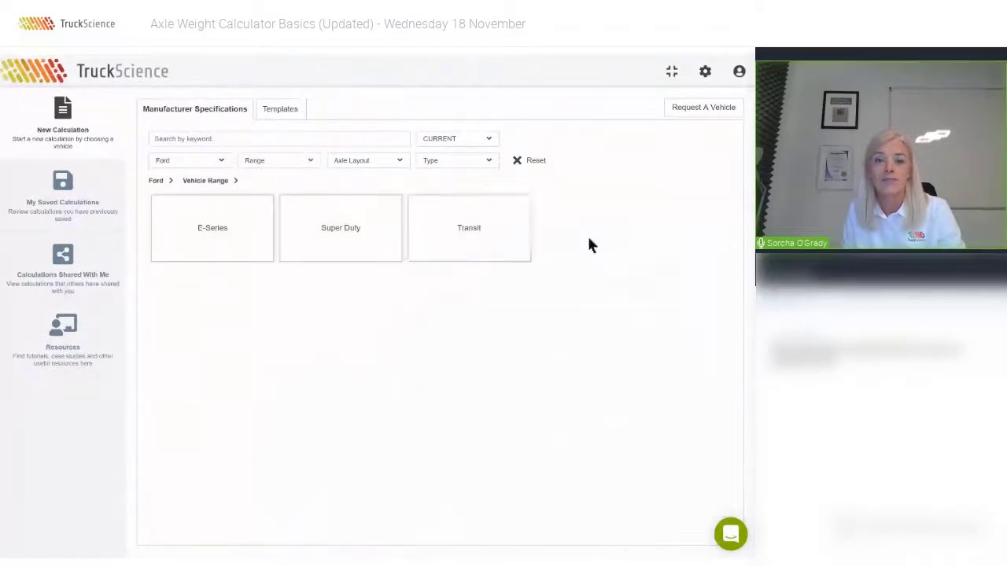
click(382, 243)
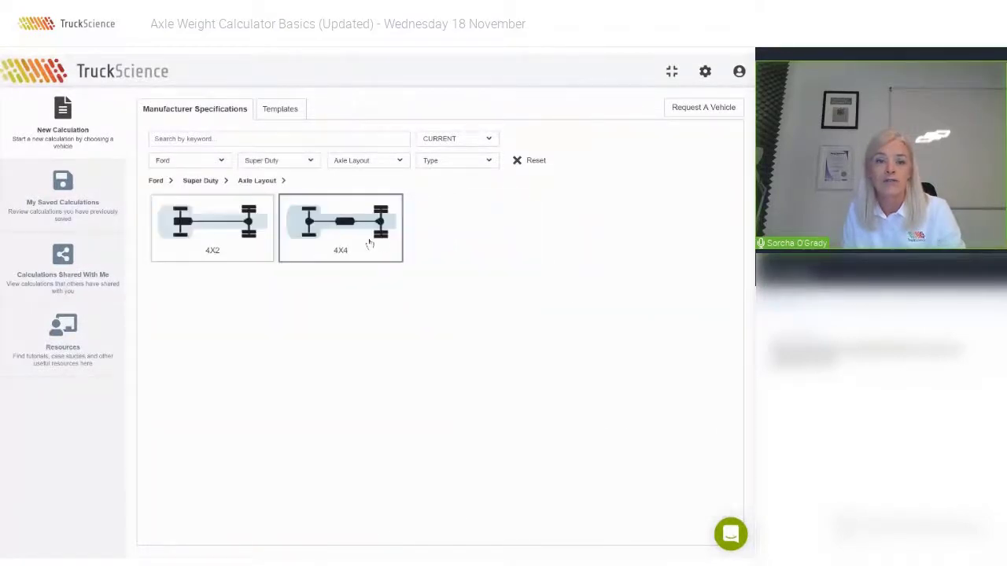
click(369, 243)
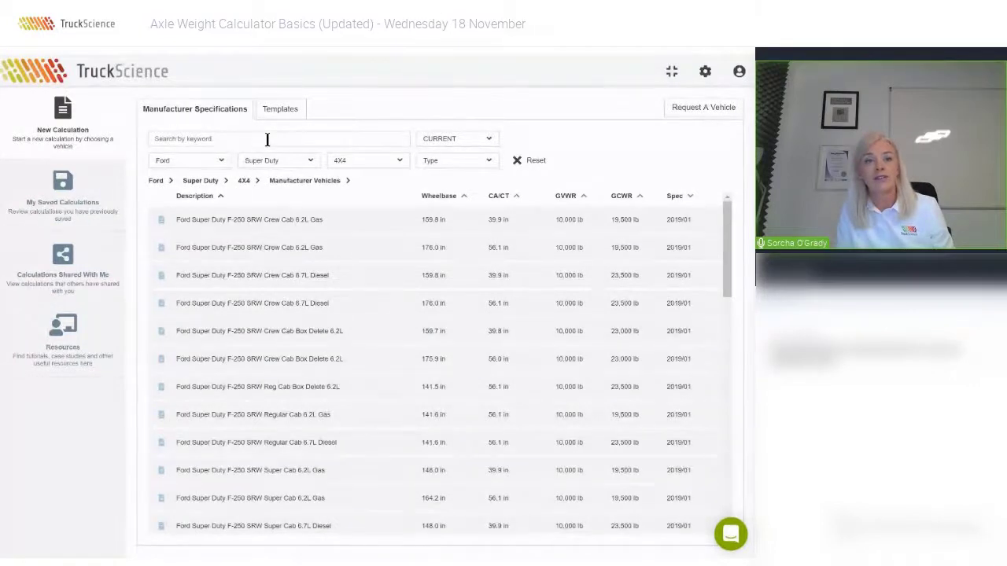
text(reg 550)
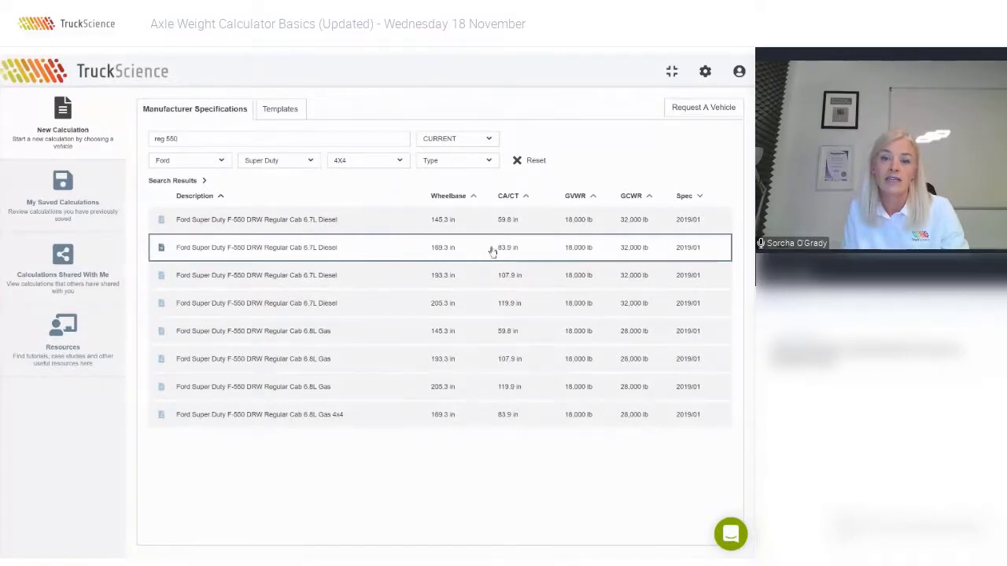
click(385, 249)
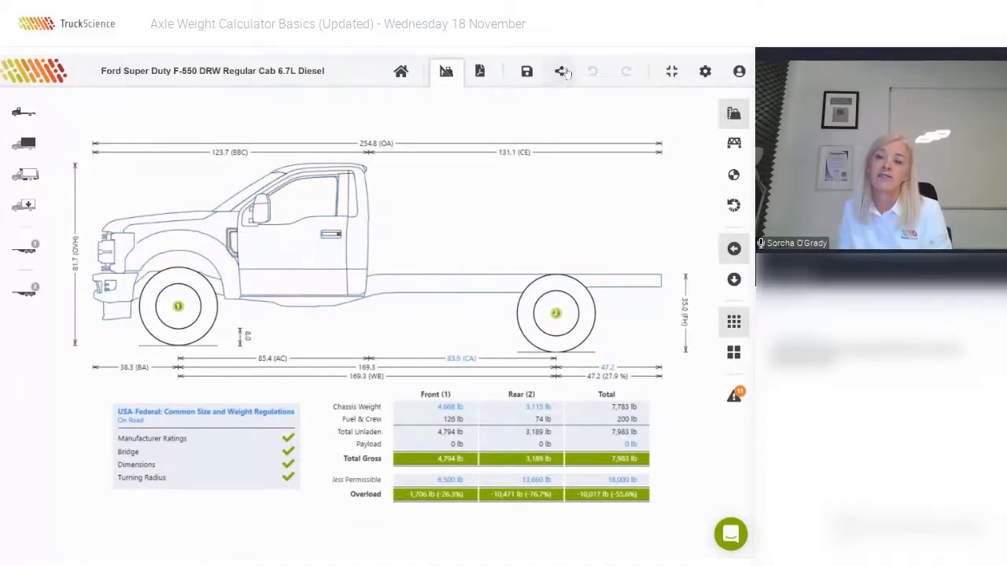
Fit the public Reading SLU132-DW Service Body (Aluminum) onto the F-550.
click(720, 114)
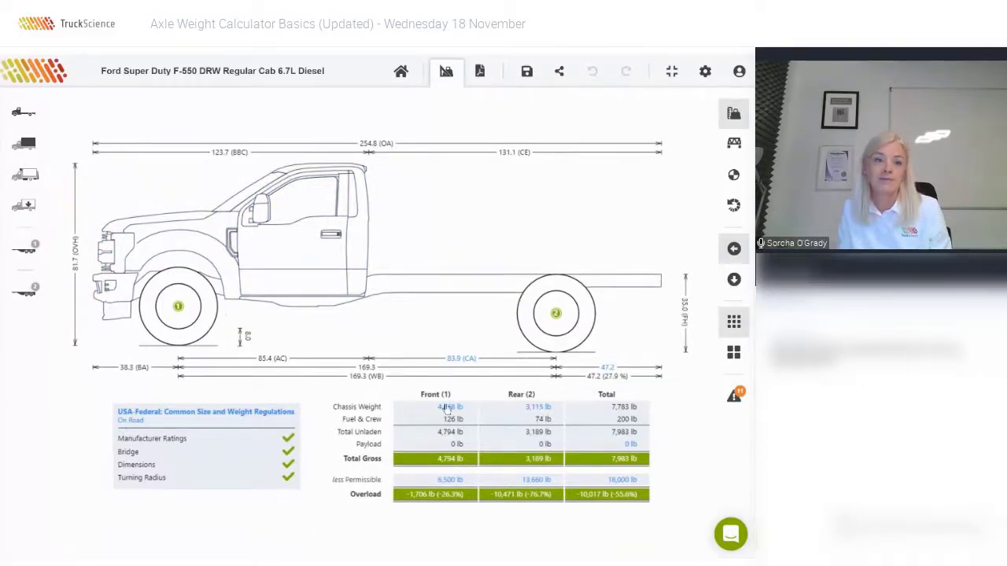
click(25, 146)
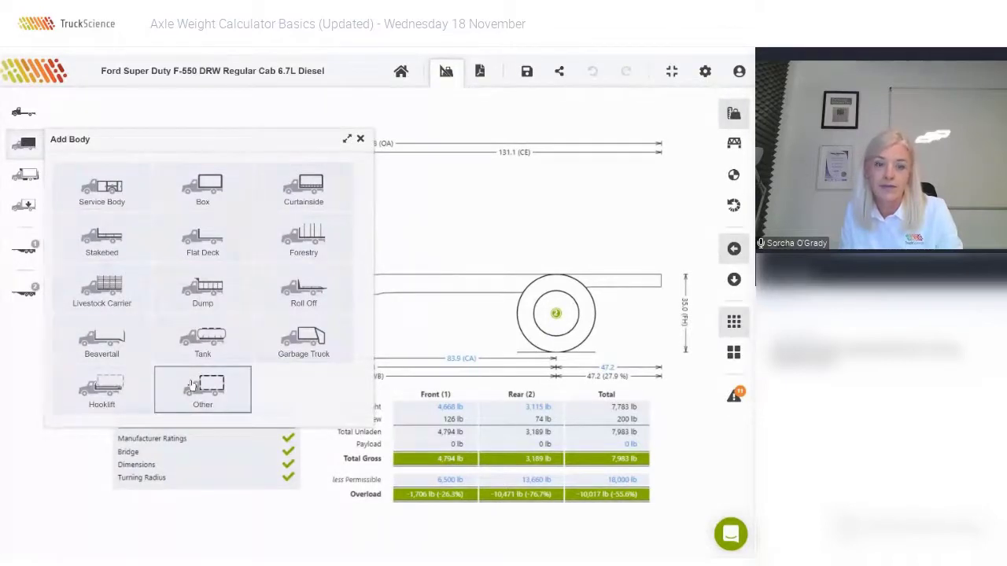
click(111, 193)
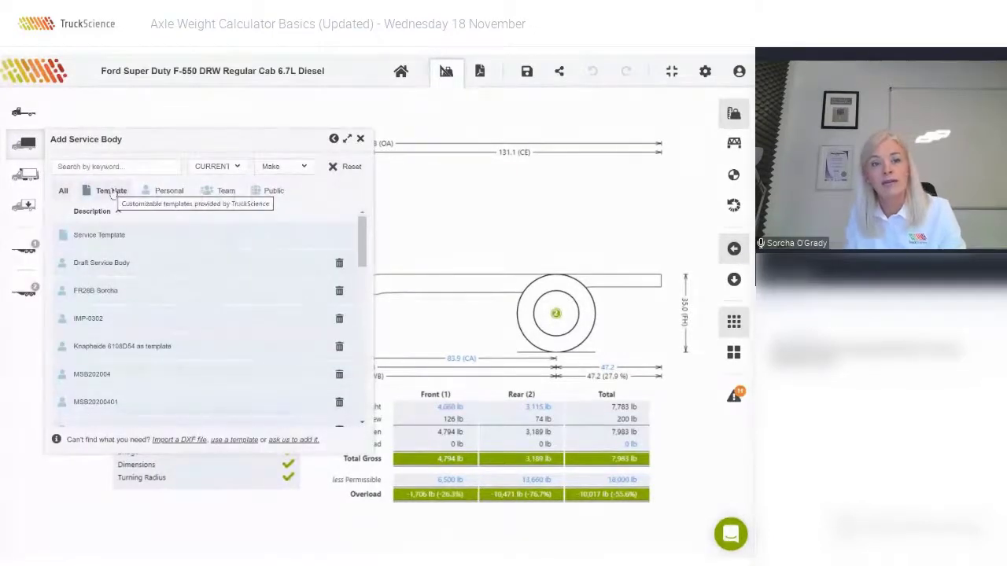
click(275, 190)
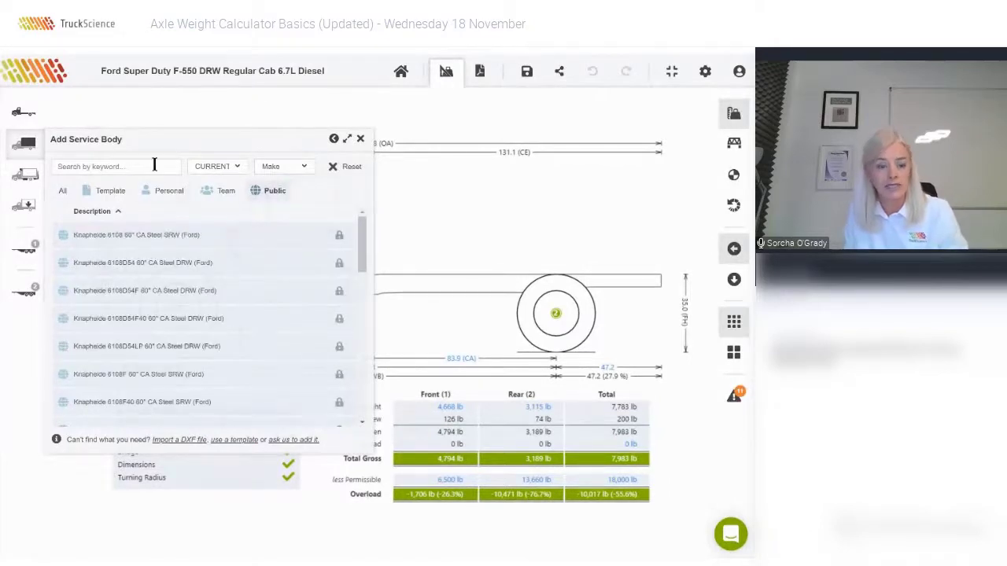
text(reading)
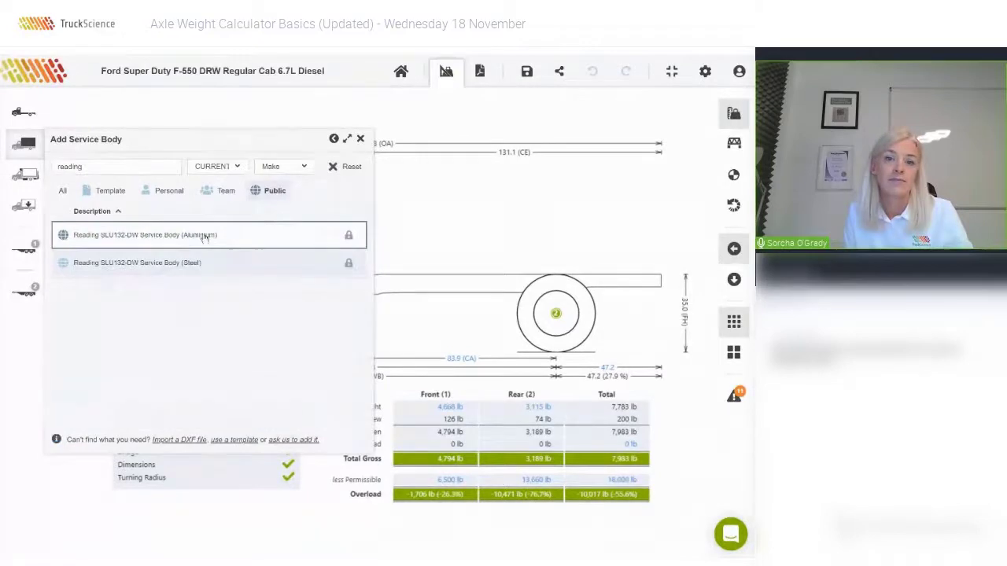
click(203, 235)
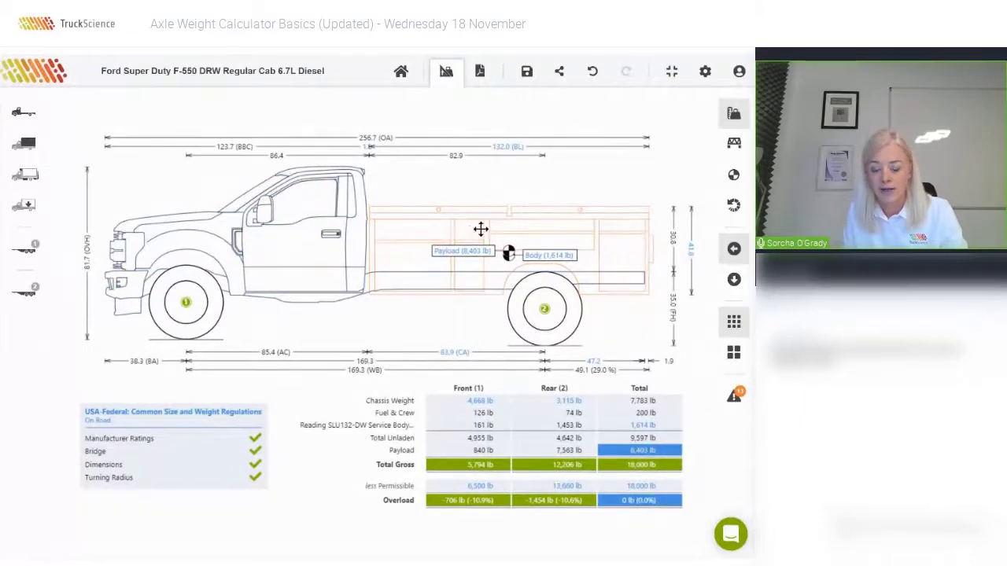
Review the service body's height and weight values, then remove the body.
click(480, 229)
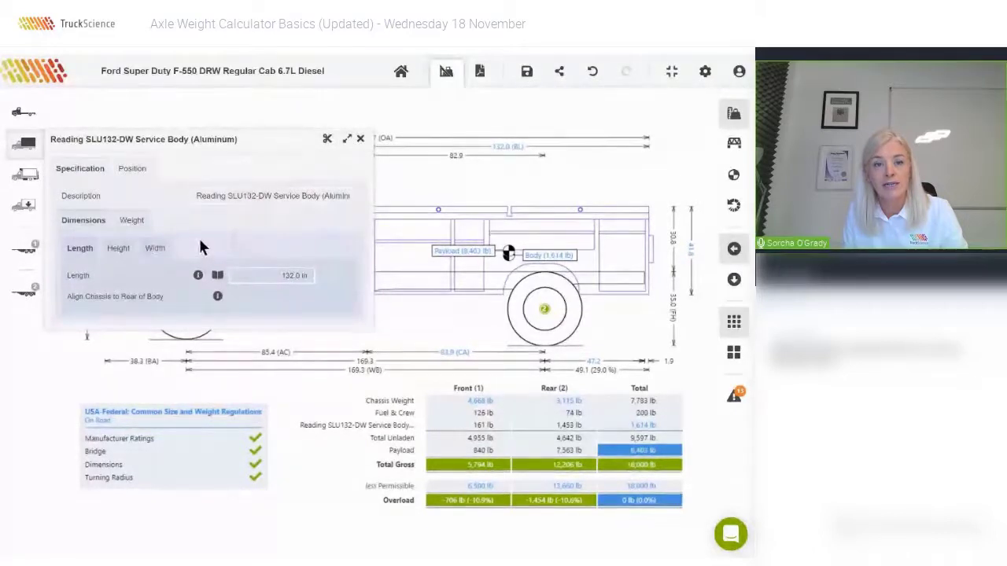
click(126, 249)
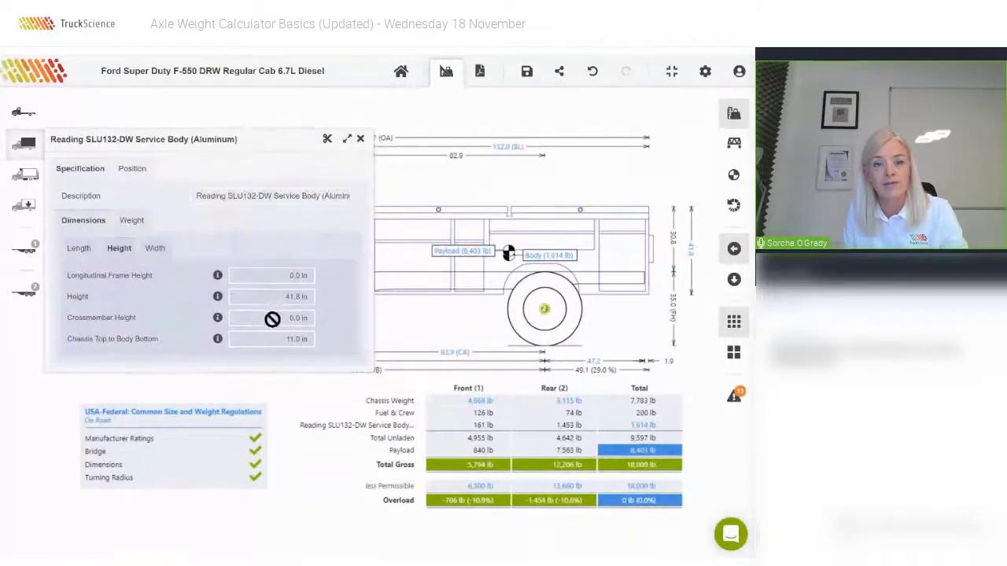
click(132, 223)
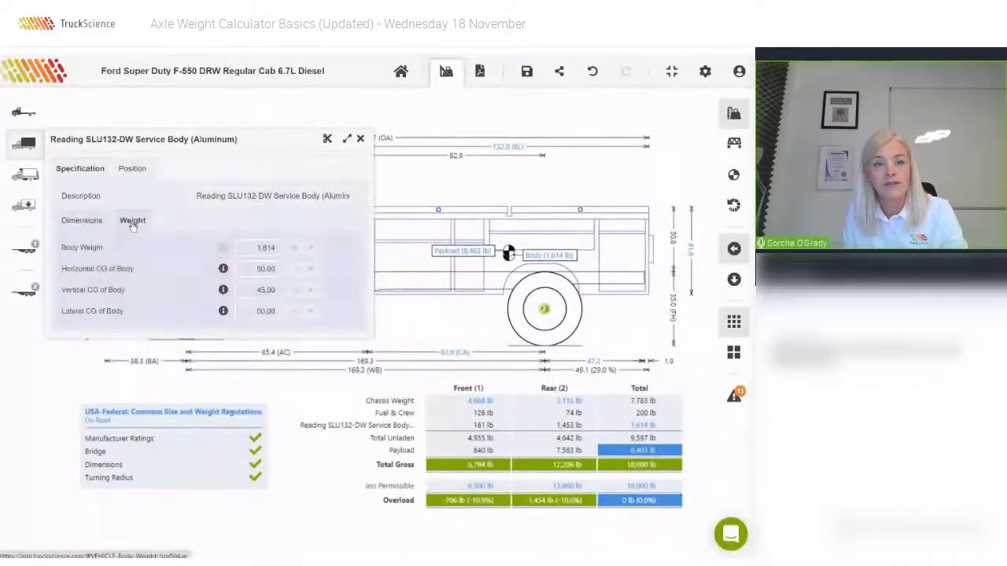
click(327, 142)
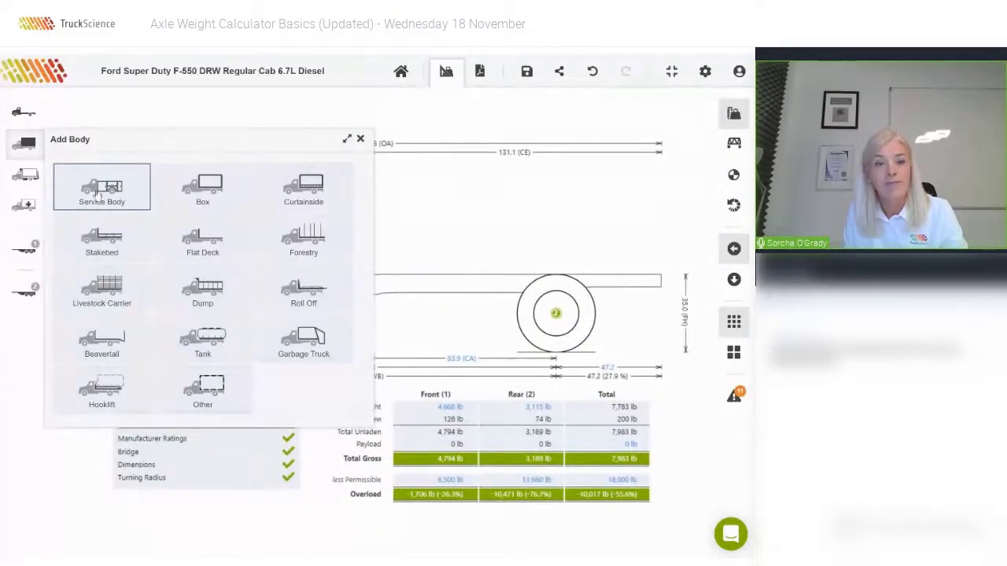
Fit the generic Service Template body on the chassis and select it.
click(96, 195)
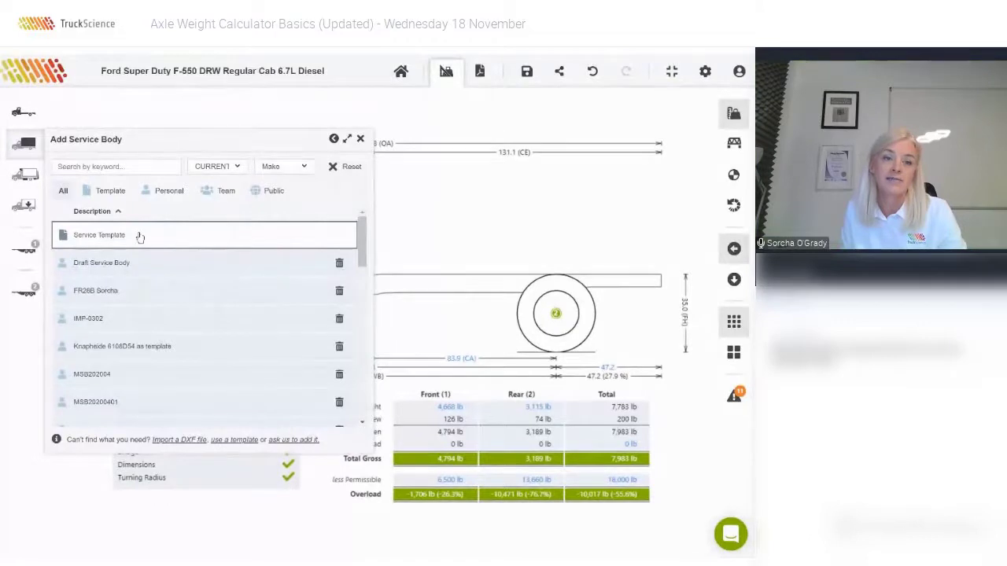
click(139, 236)
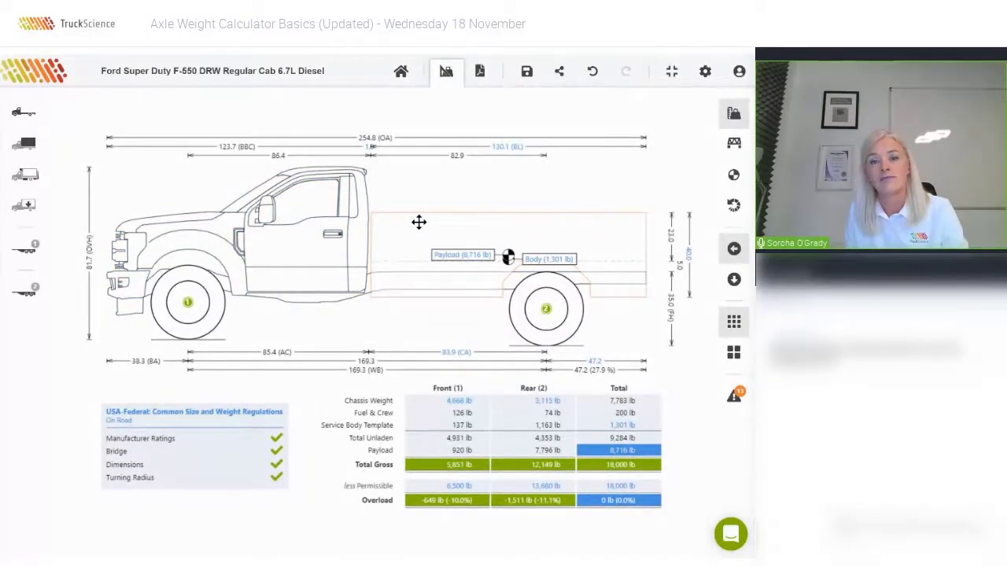
click(418, 222)
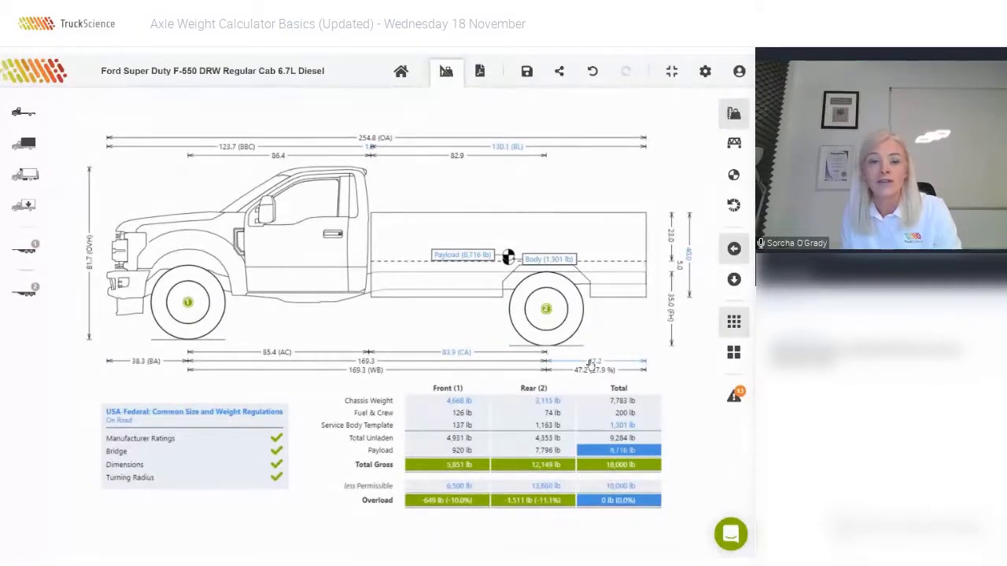
click(460, 401)
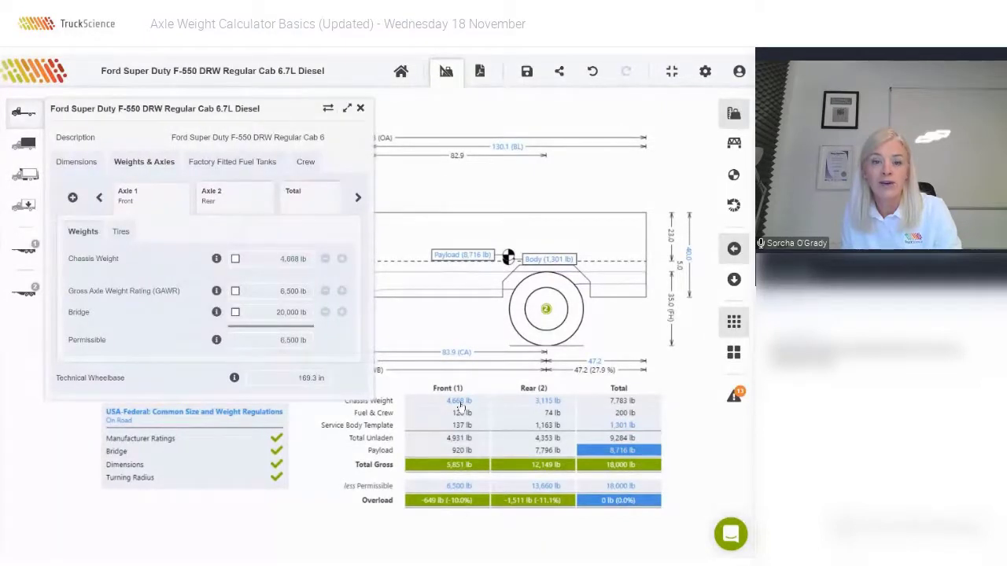
click(235, 260)
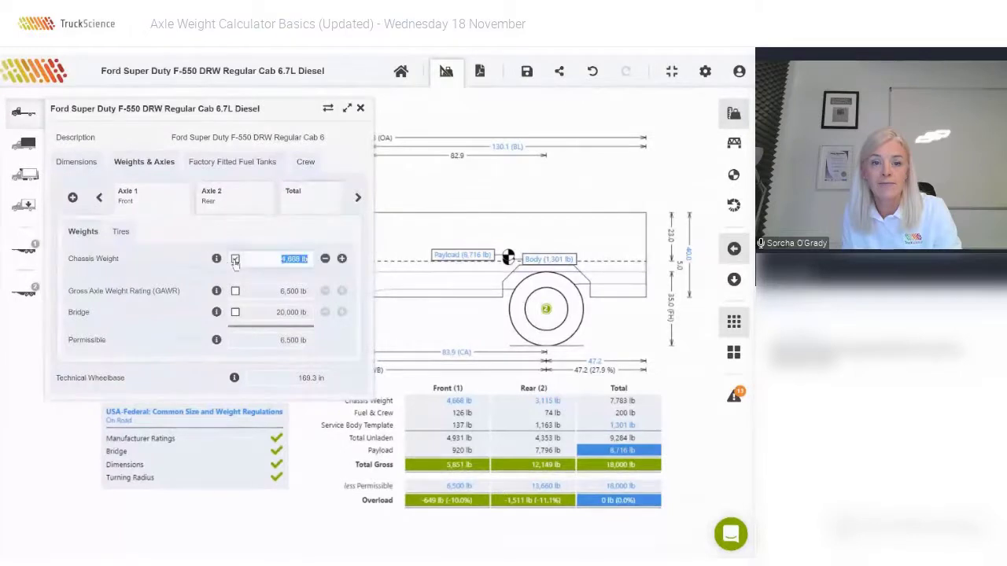
click(361, 109)
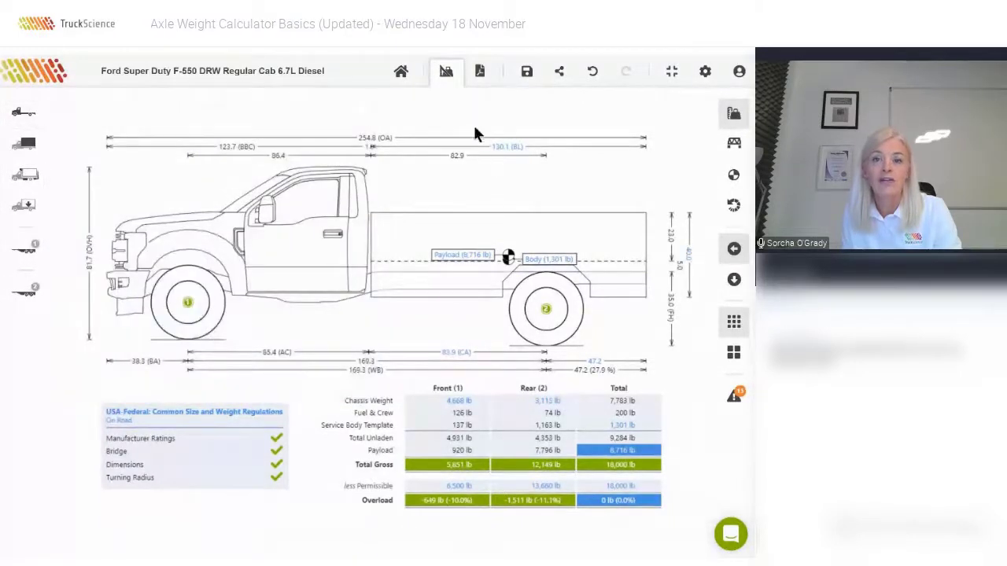
click(508, 151)
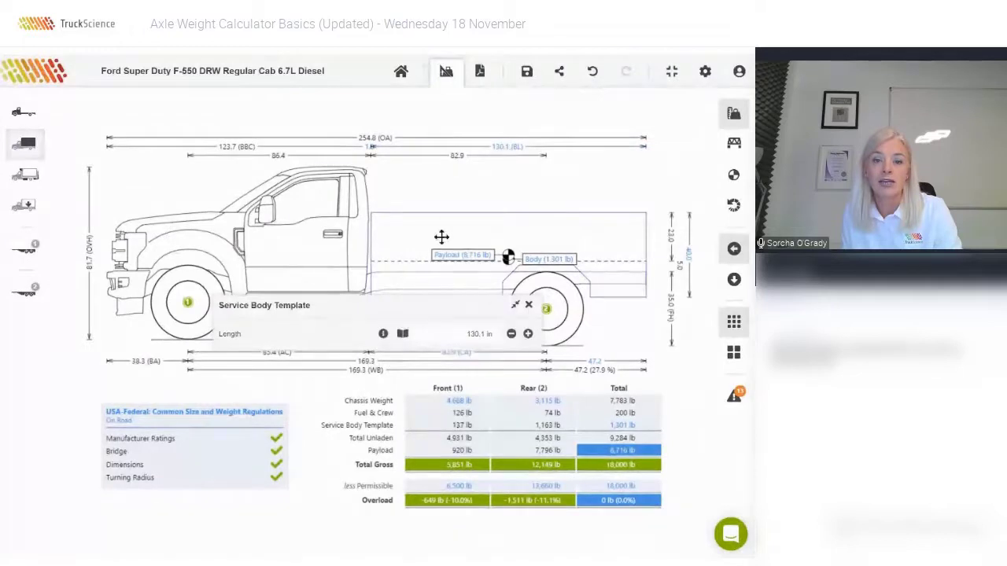
drag(432, 303, 494, 388)
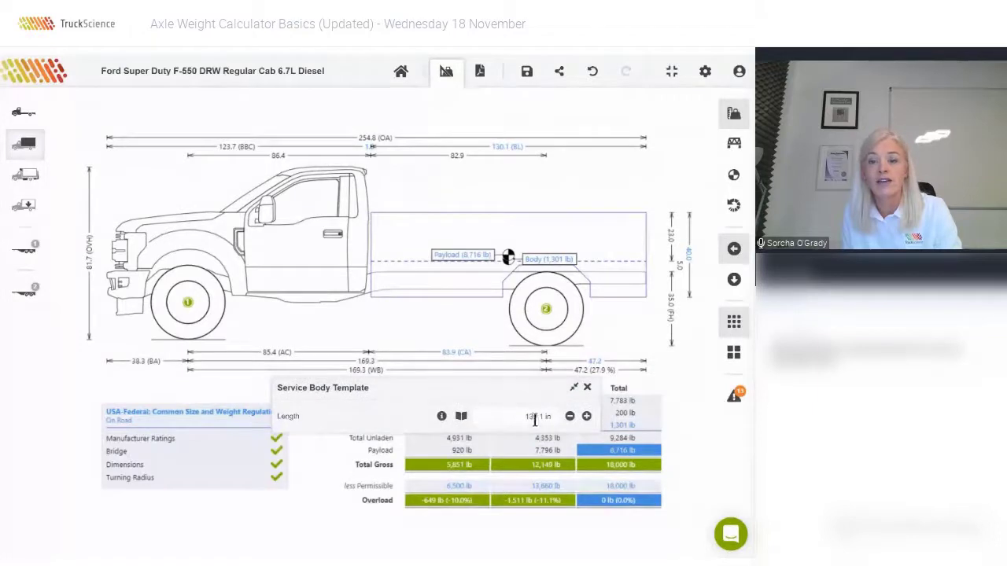
click(587, 416)
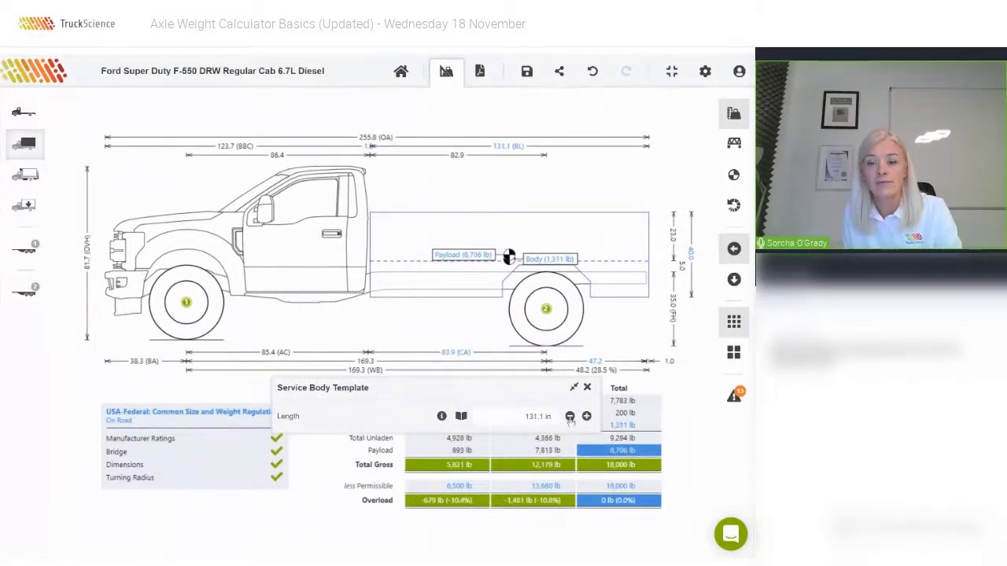
click(569, 416)
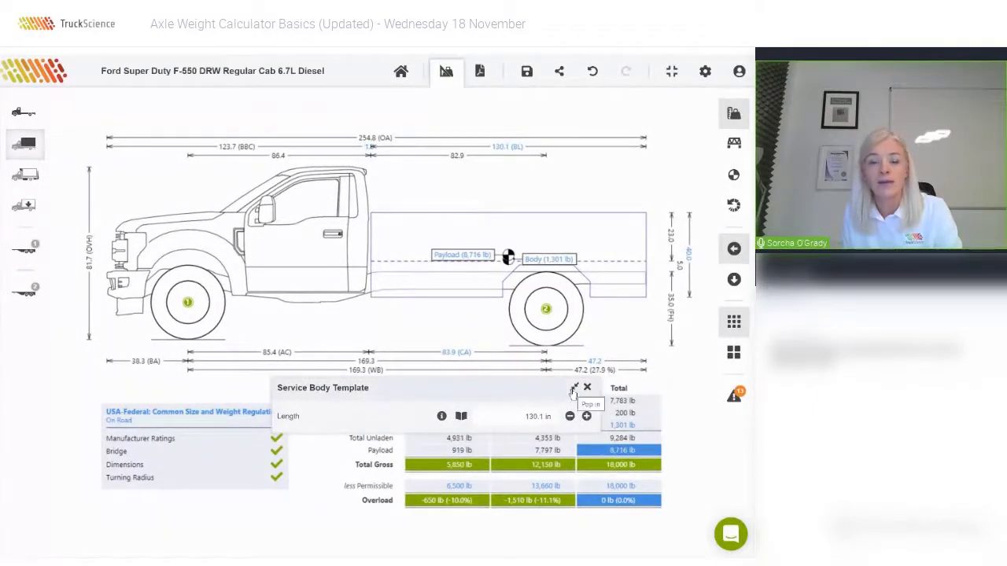
click(573, 390)
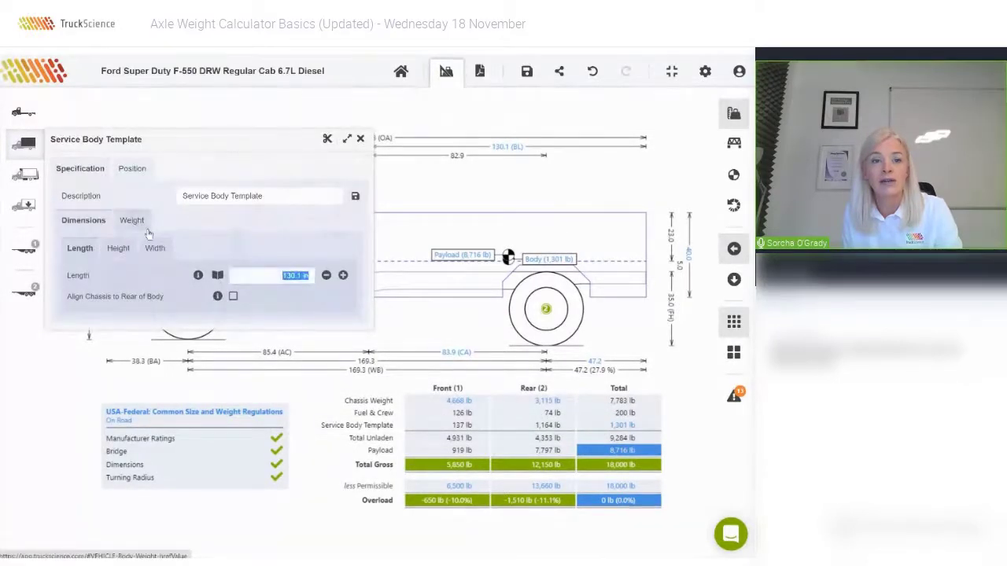
click(406, 184)
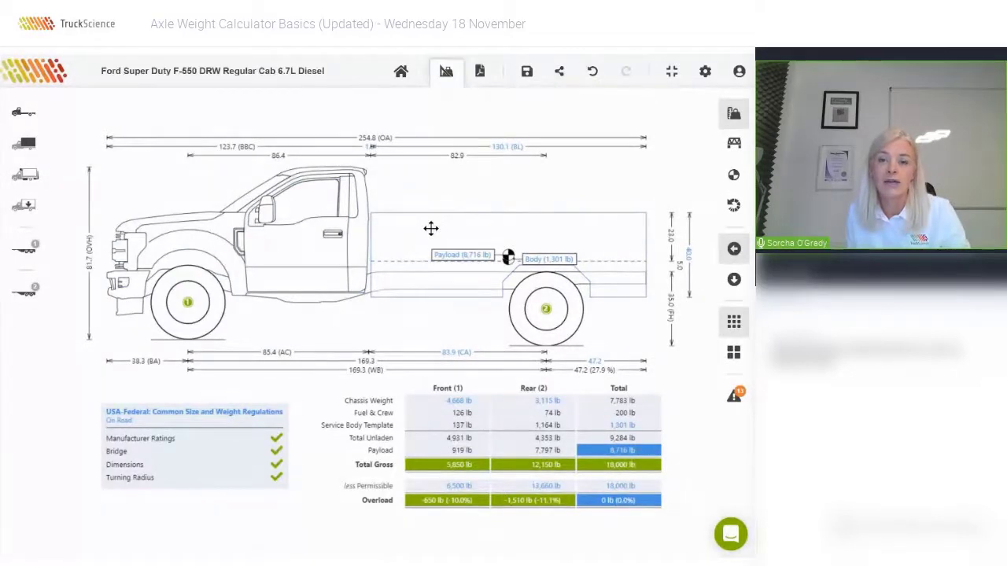
mouse_move(433, 227)
mouse_down()
mouse_move(481, 221)
mouse_move(456, 236)
mouse_move(436, 229)
mouse_up()
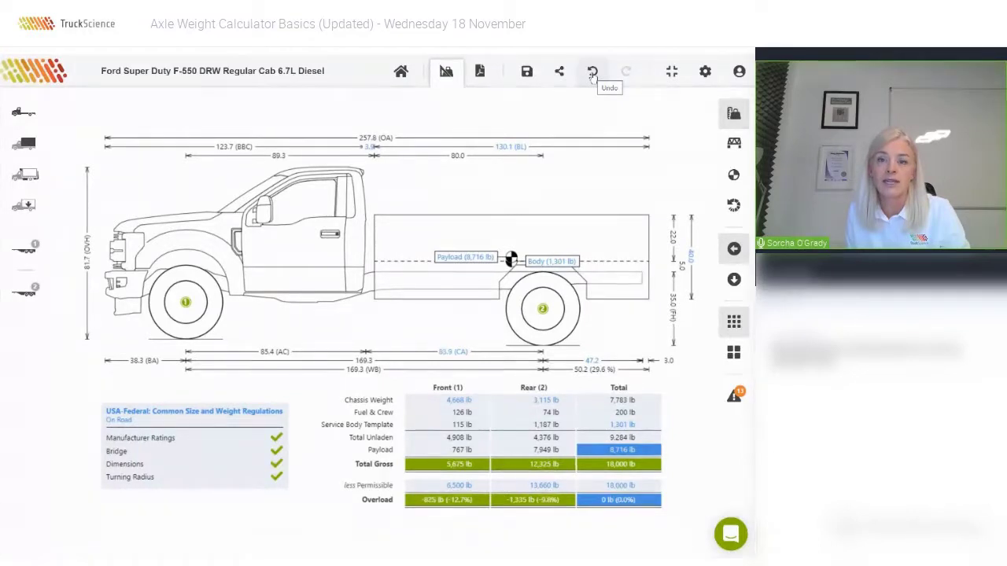
click(592, 72)
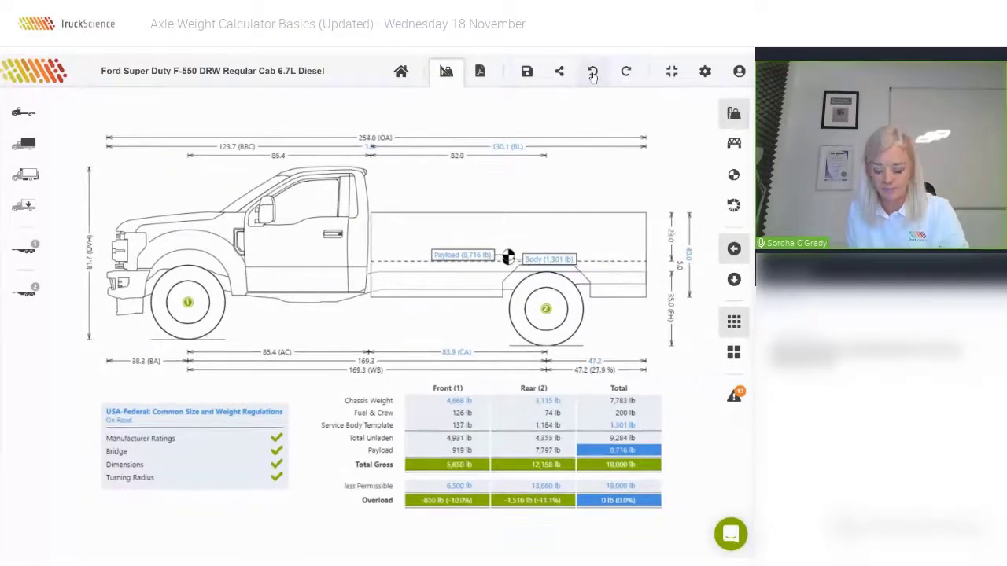
Set the service body length to 133.0 in and height to 38.0 in.
double_click(475, 223)
click(270, 275)
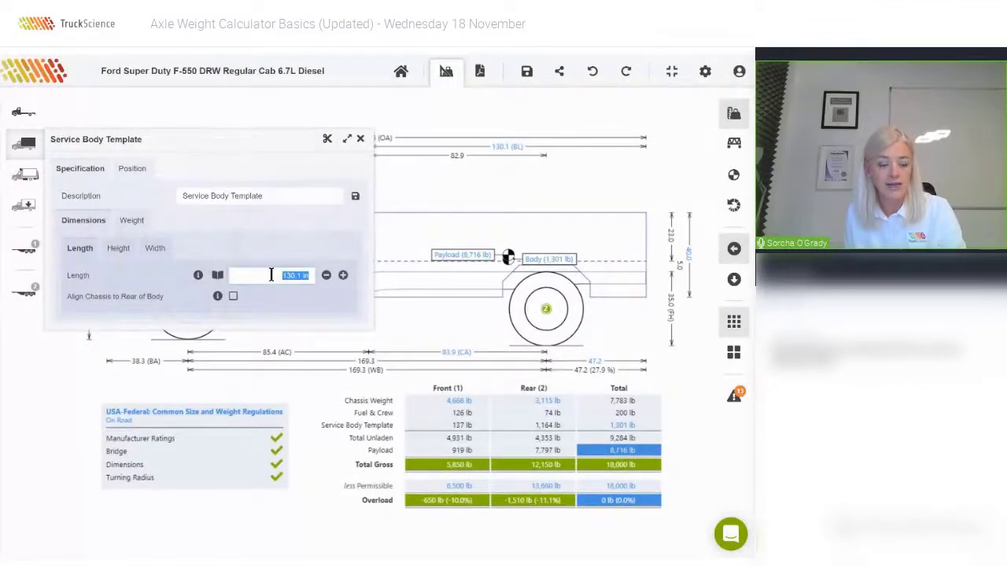
text(133)
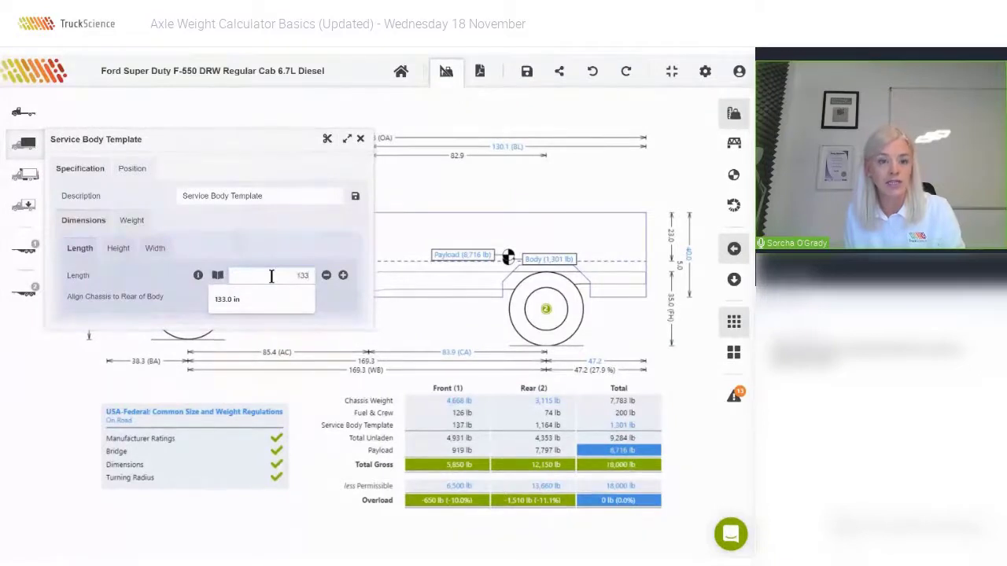
key(Return)
click(118, 248)
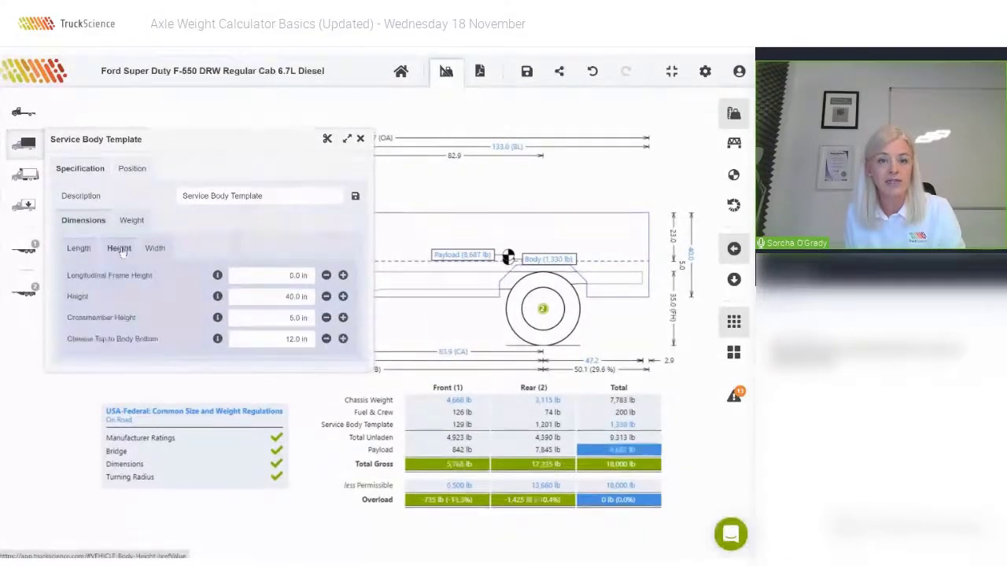
click(284, 297)
text(38)
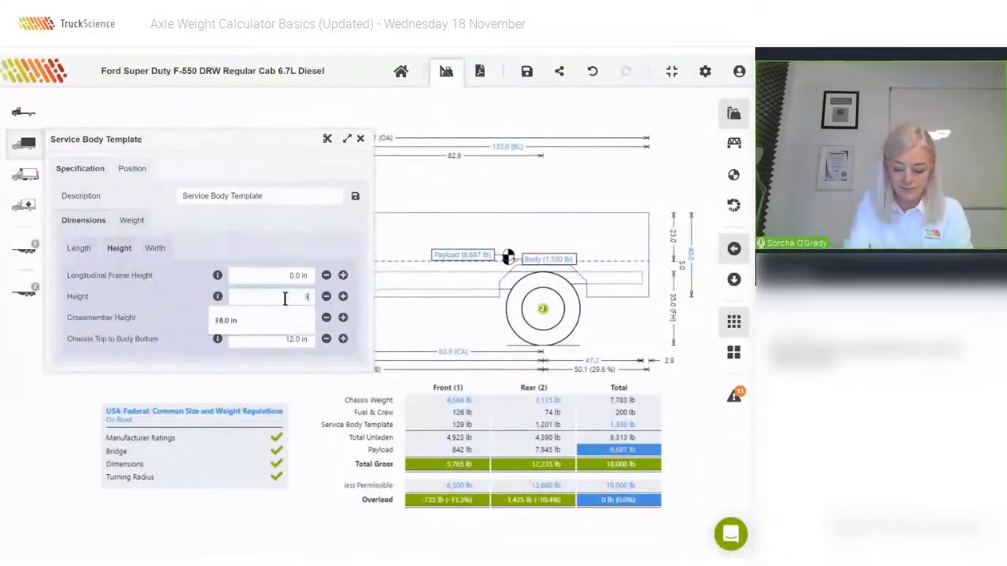
key(Tab)
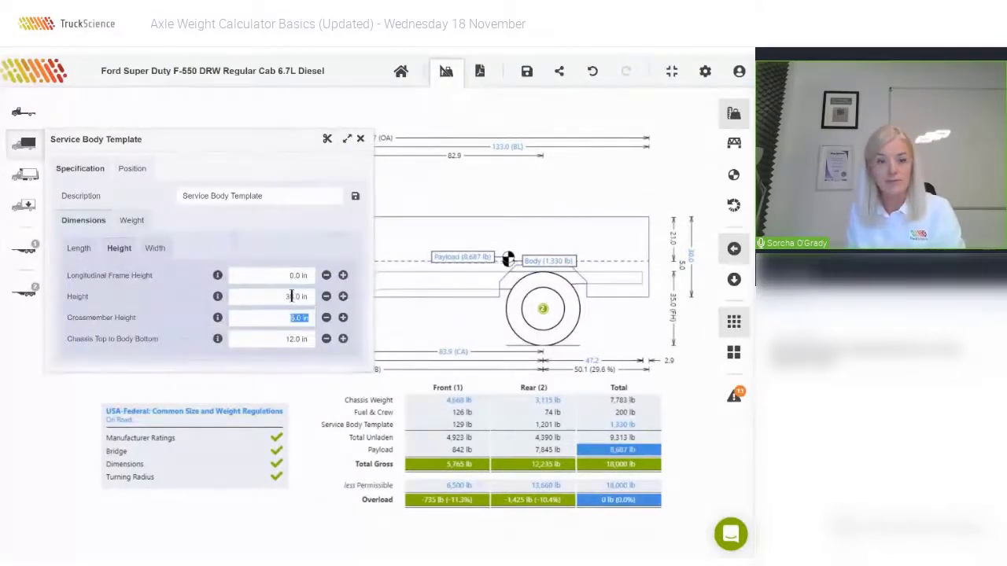
Set the body weight to 91.0 lb/ft and close the body settings.
click(132, 221)
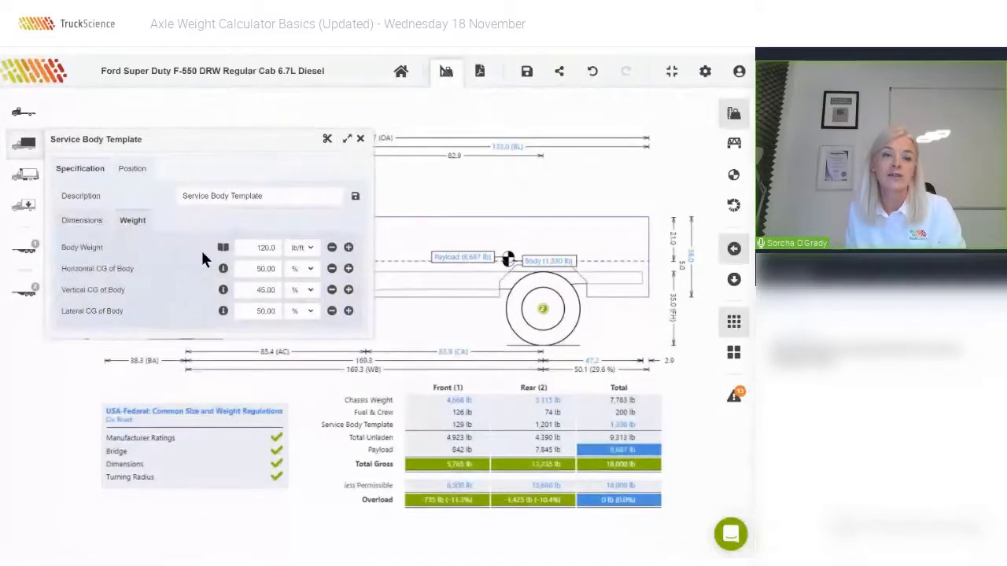
double_click(271, 249)
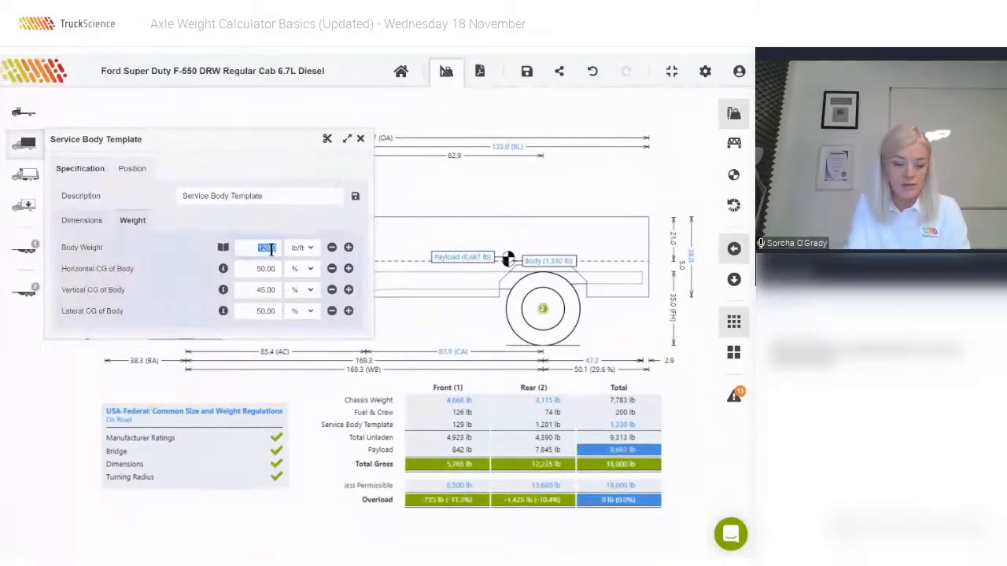
text(91)
click(297, 216)
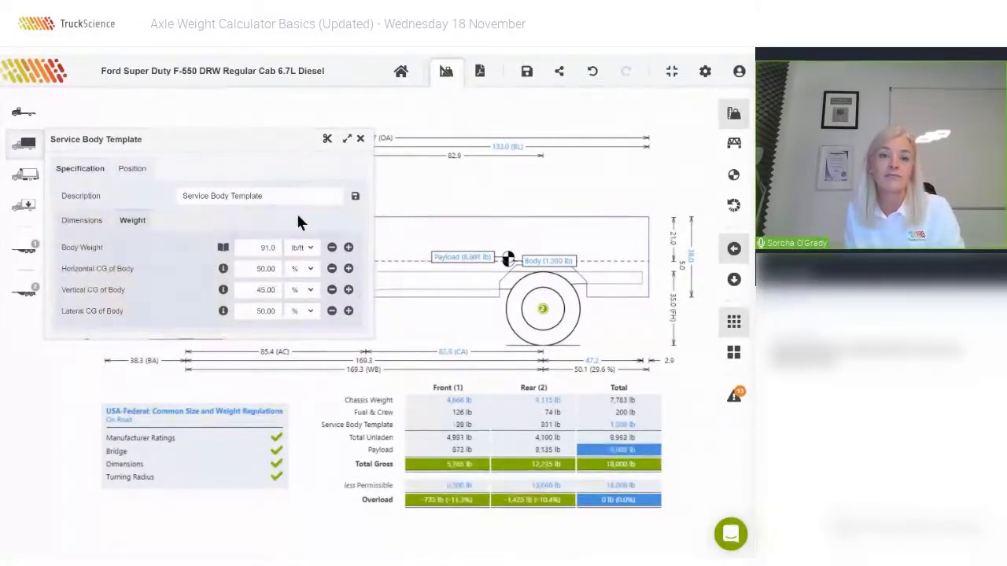
click(310, 247)
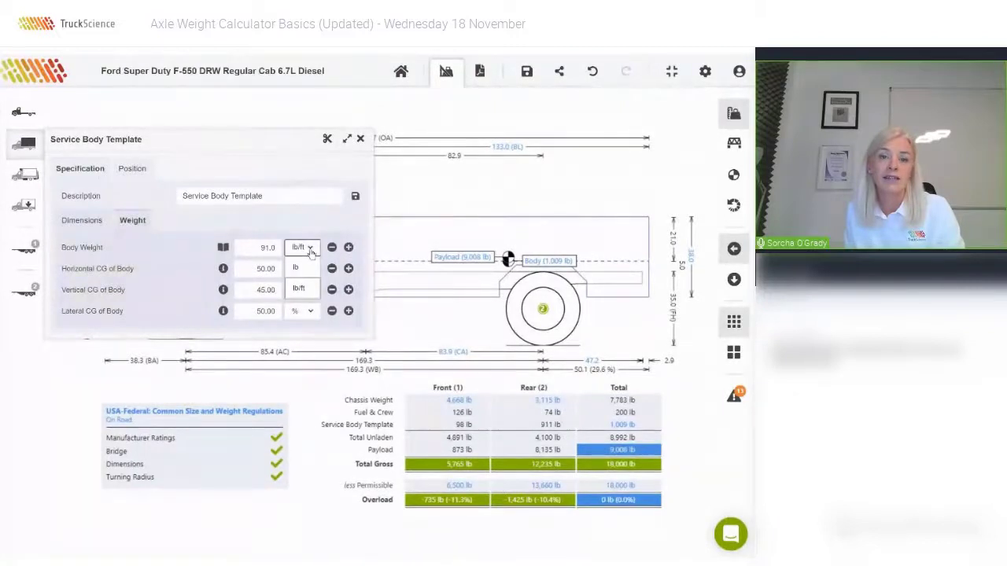
click(302, 268)
click(308, 249)
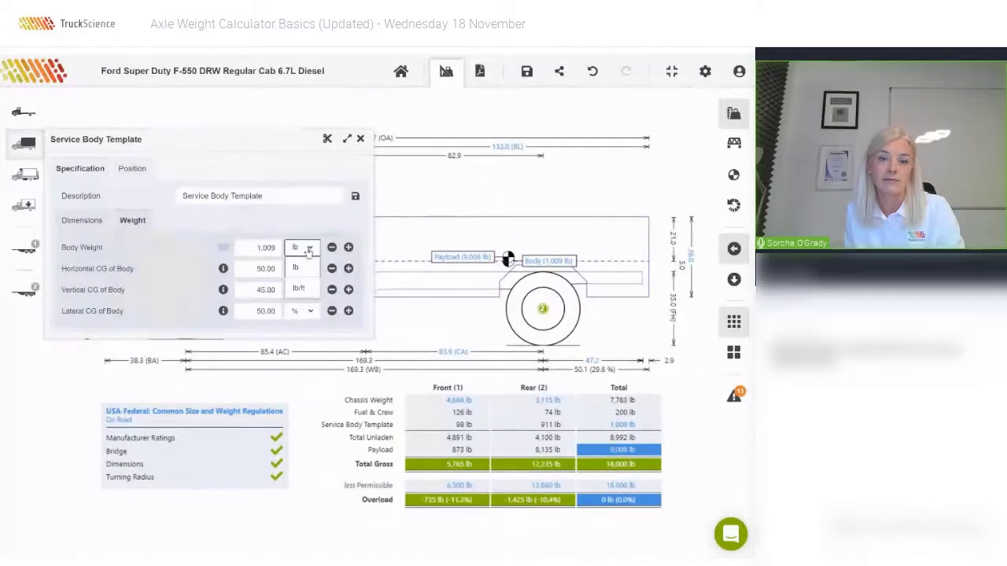
click(300, 290)
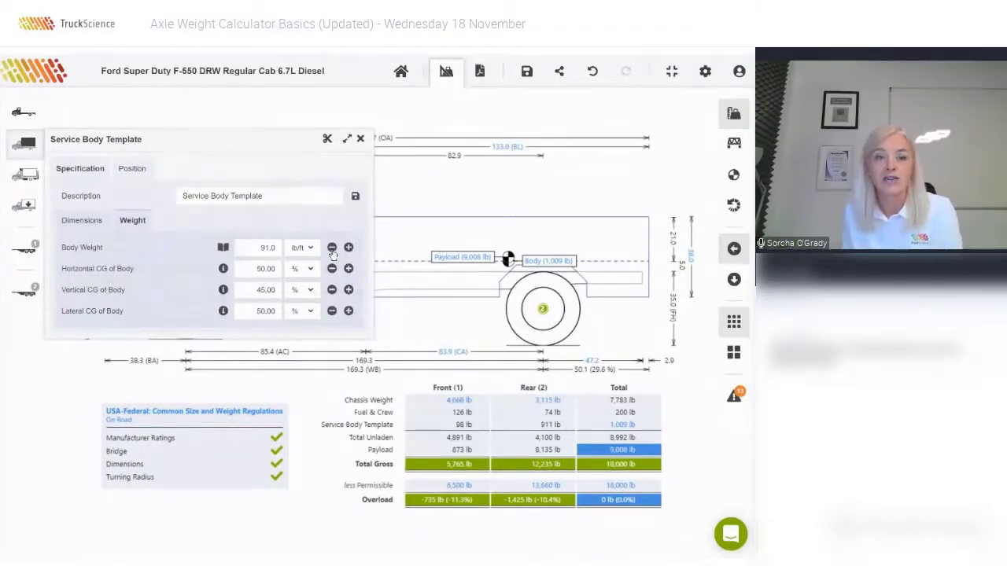
click(331, 247)
click(331, 247)
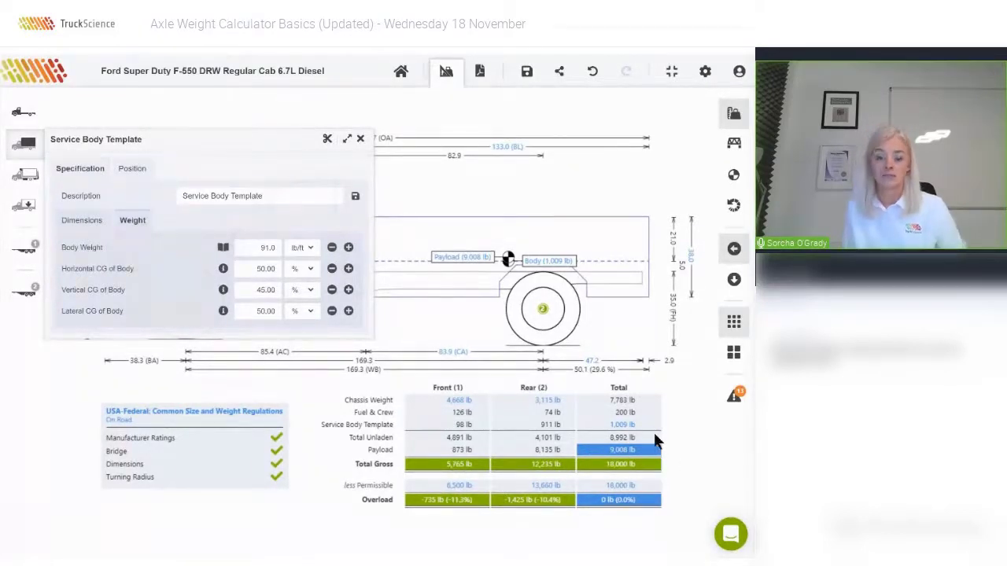
click(361, 140)
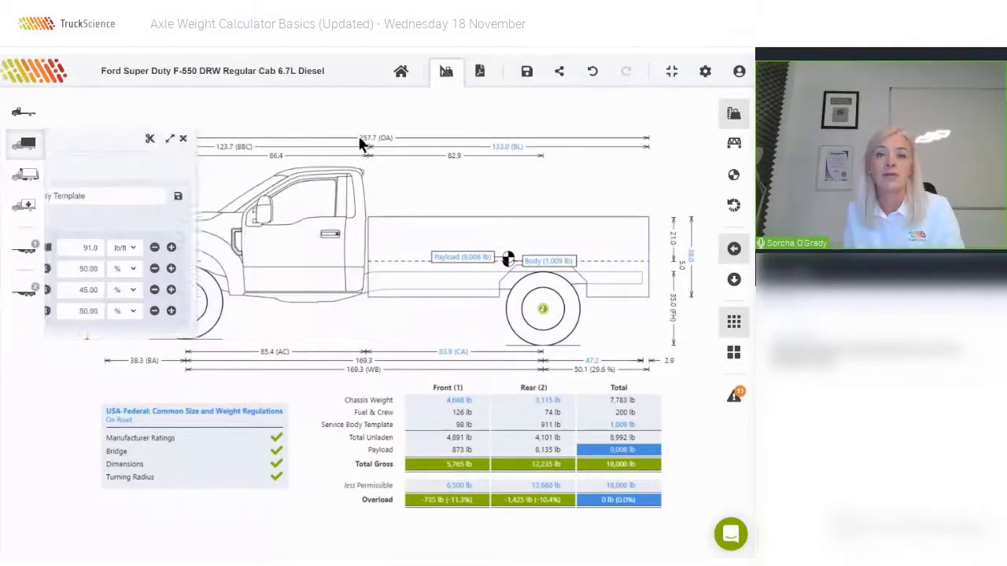
Search the crane list for Liftmoore and place the 705 lb Liftmoore 2010REE Crane on the truck.
click(27, 176)
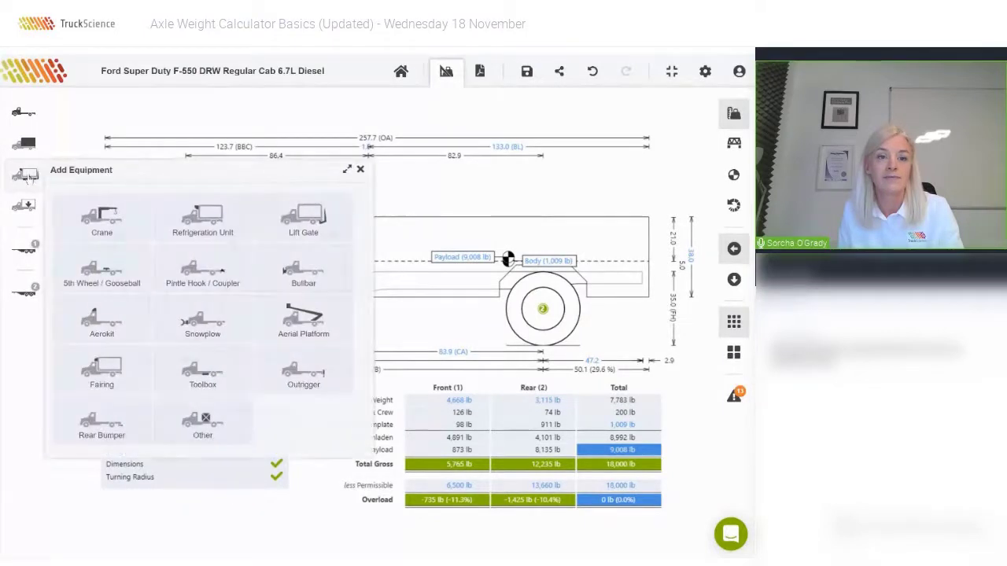
click(110, 214)
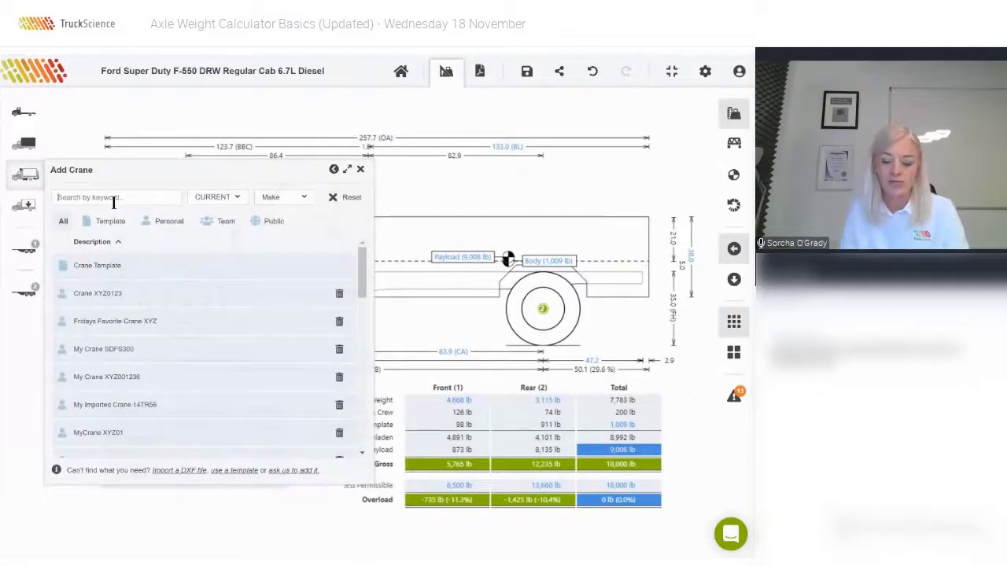
click(114, 199)
text(ifftmoo)
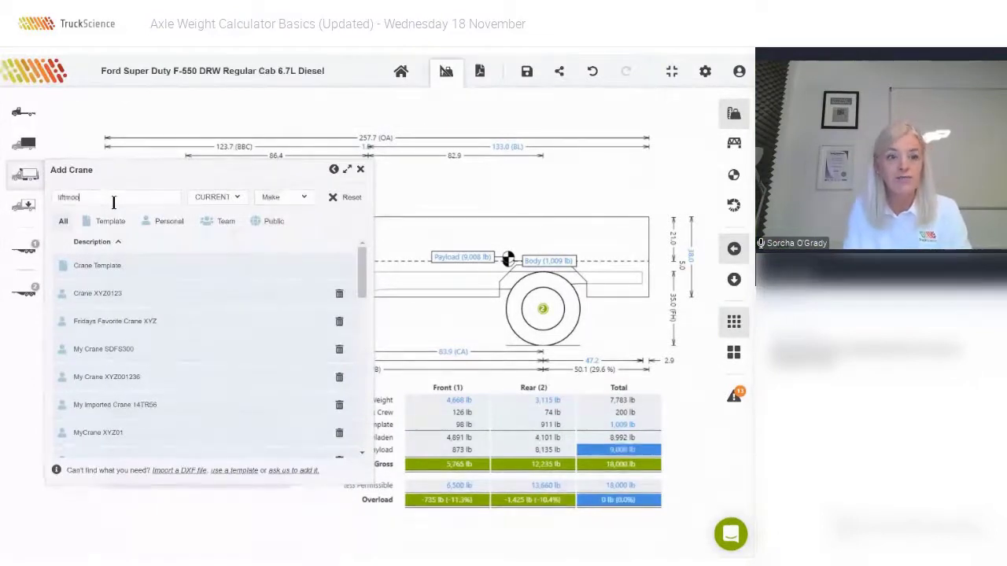
text(re)
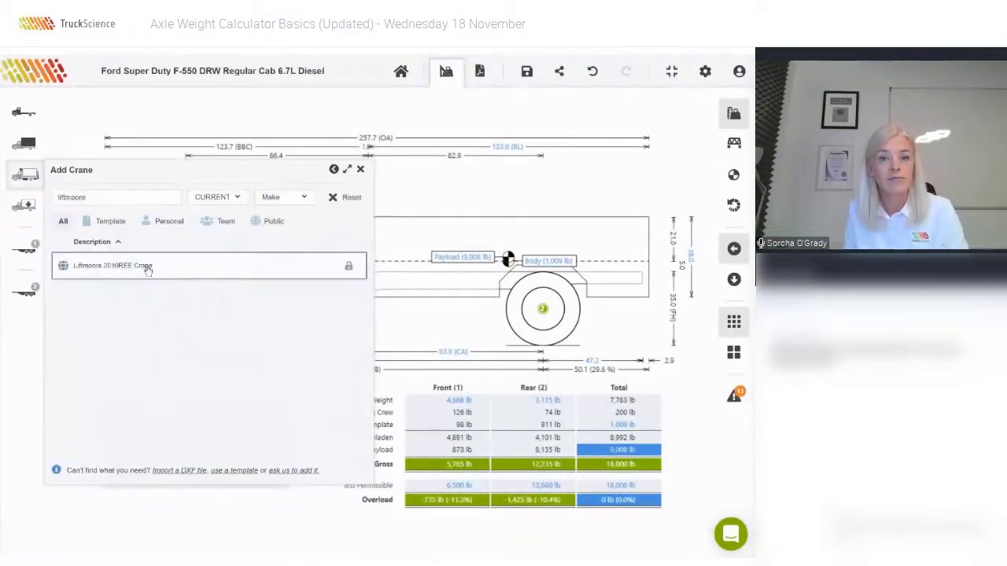
drag(147, 265, 152, 326)
drag(189, 477, 142, 276)
click(135, 268)
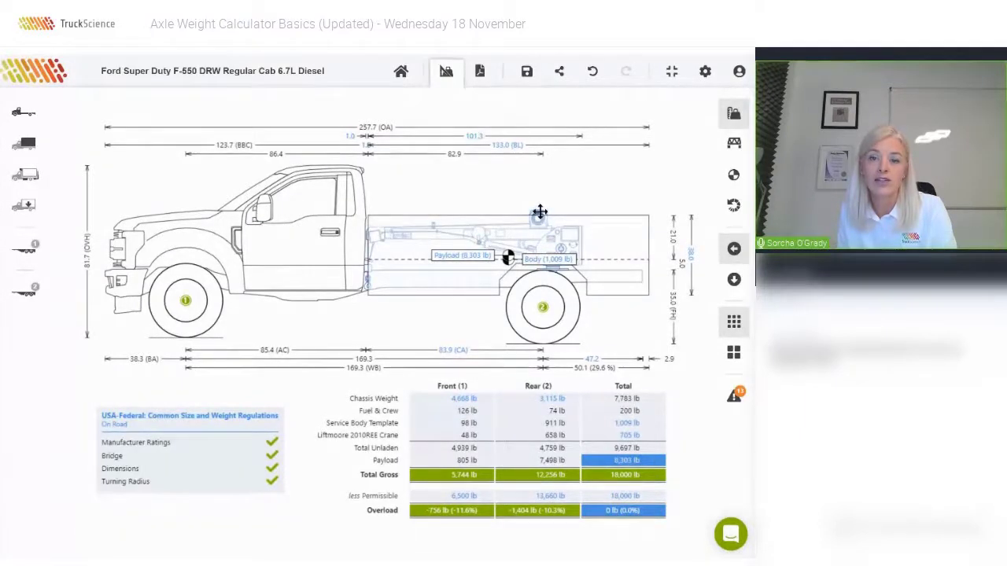
Move the crane onto the rear top of the body and show the truck's added equipment.
mouse_move(540, 211)
mouse_down()
mouse_move(542, 192)
mouse_move(584, 158)
mouse_move(602, 164)
mouse_up()
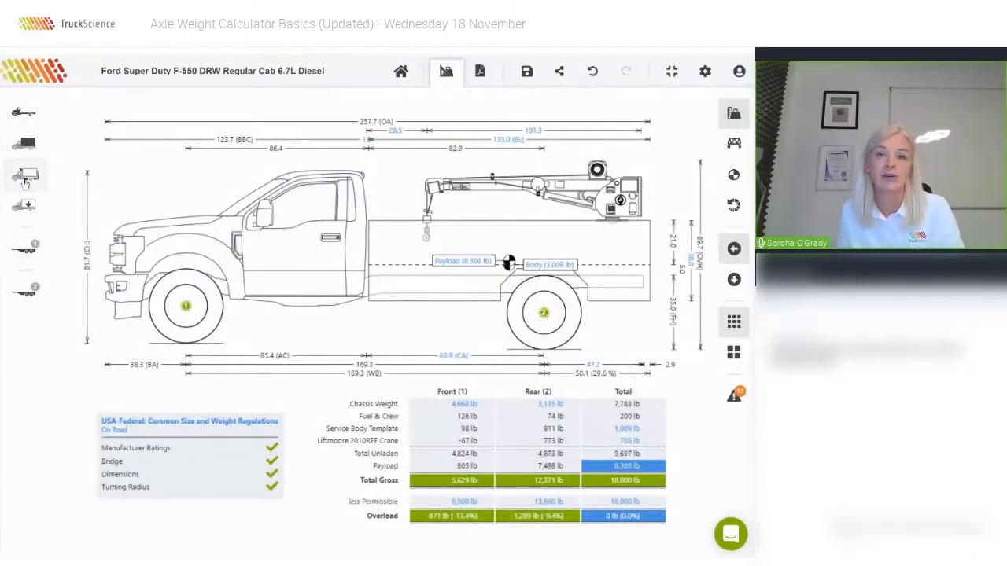
click(26, 181)
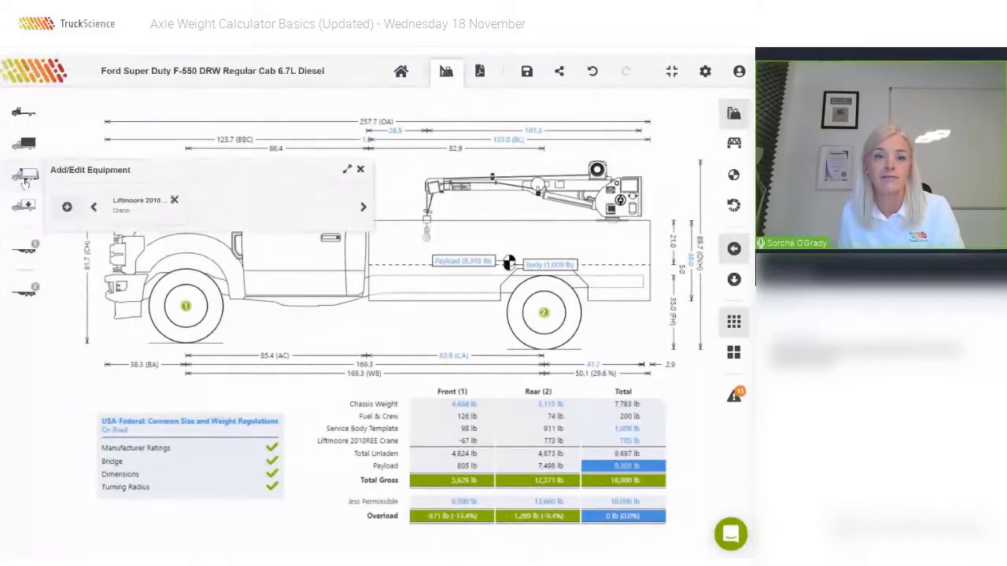
Add the Lincoln Electric Ranger 330MPX Welder Generator from the Other equipment category.
click(67, 208)
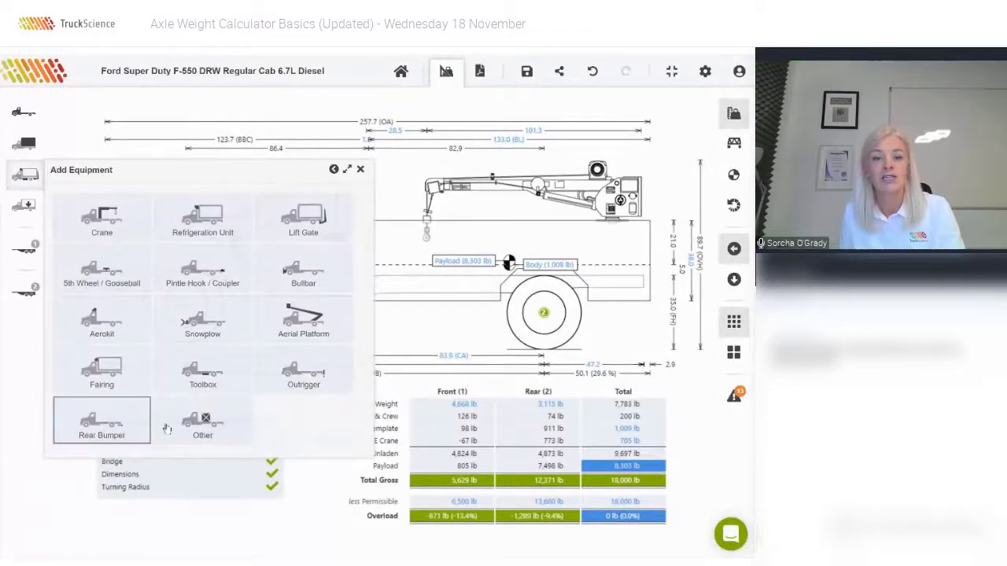
click(204, 425)
click(109, 196)
text(den)
text(erator)
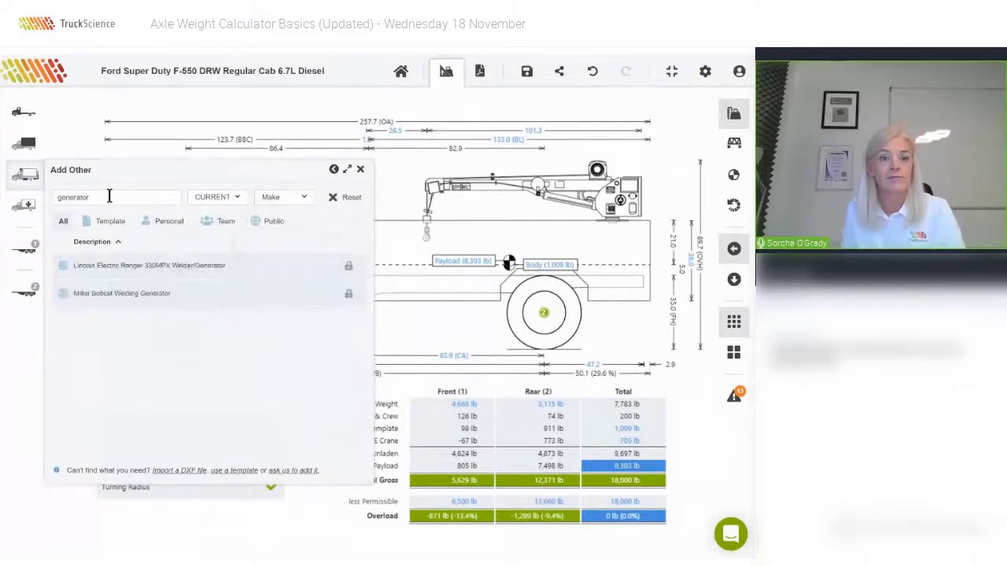
click(196, 266)
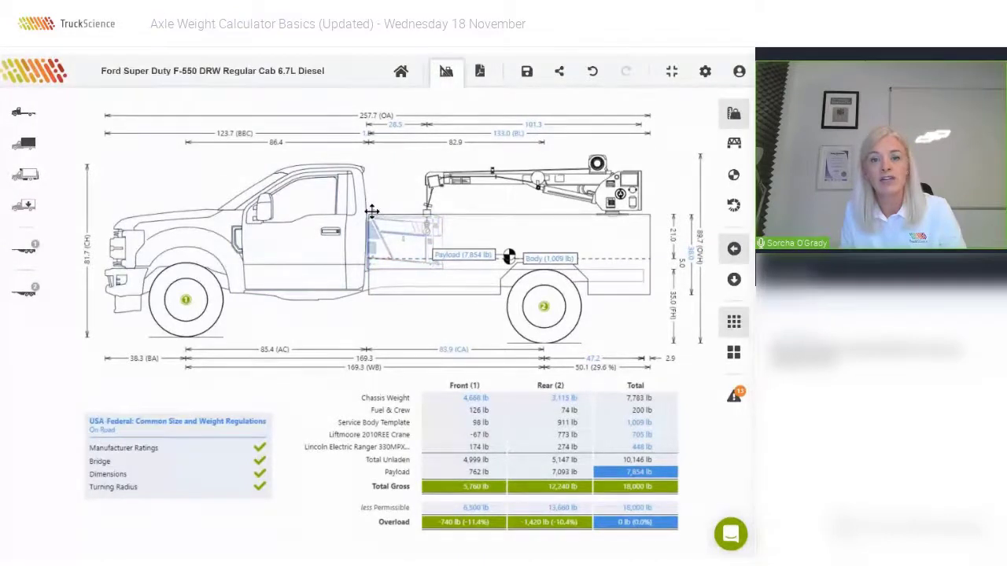
Place the welder generator behind the cab, 26.0 in above the chassis.
mouse_move(371, 203)
mouse_down()
mouse_move(376, 157)
mouse_move(394, 162)
mouse_up()
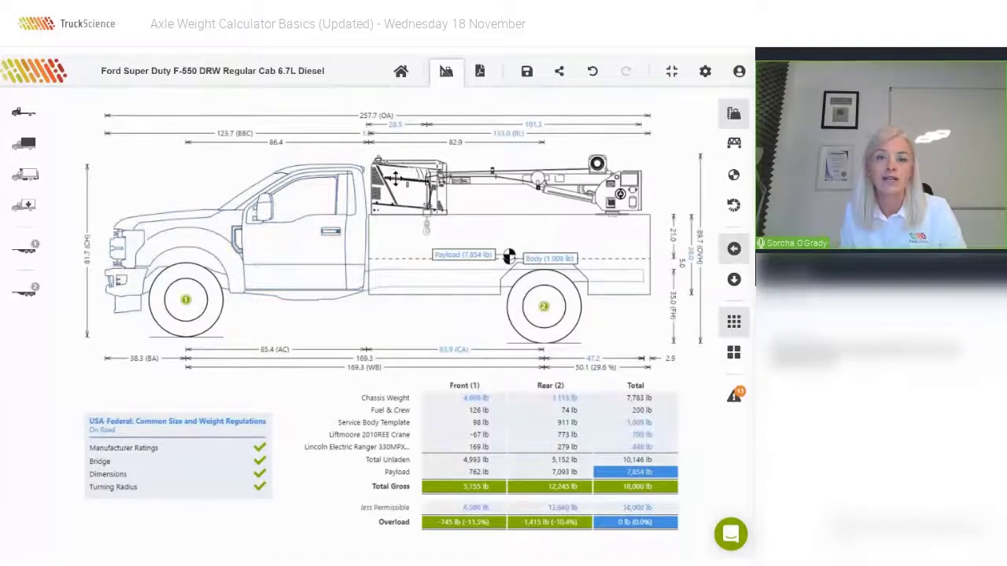
double_click(408, 180)
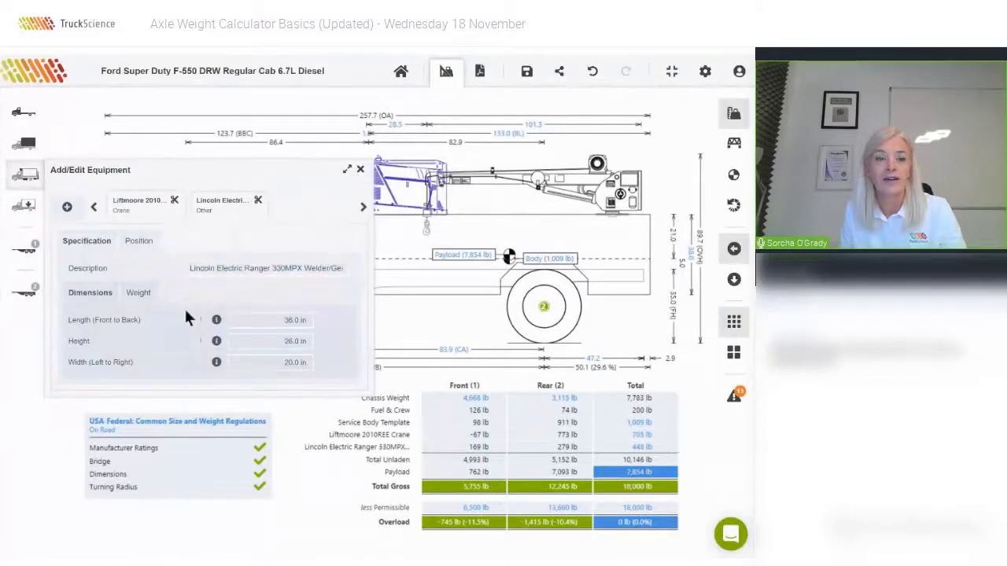
click(136, 243)
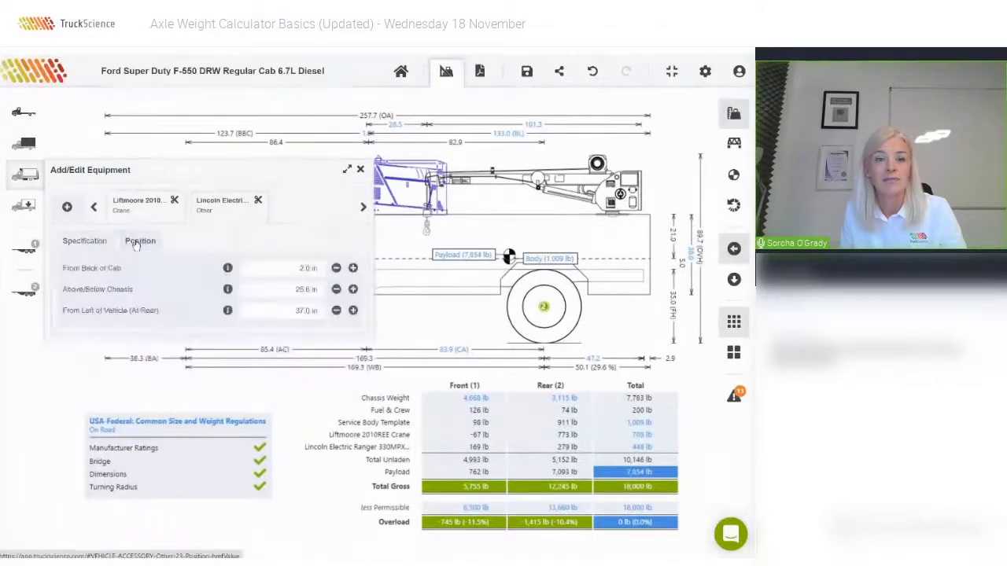
click(287, 285)
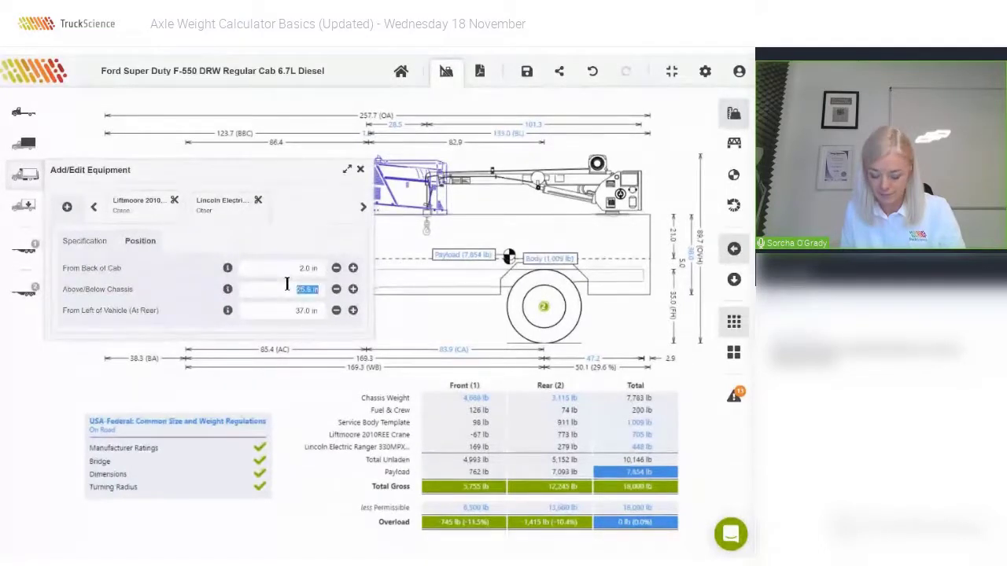
text(26)
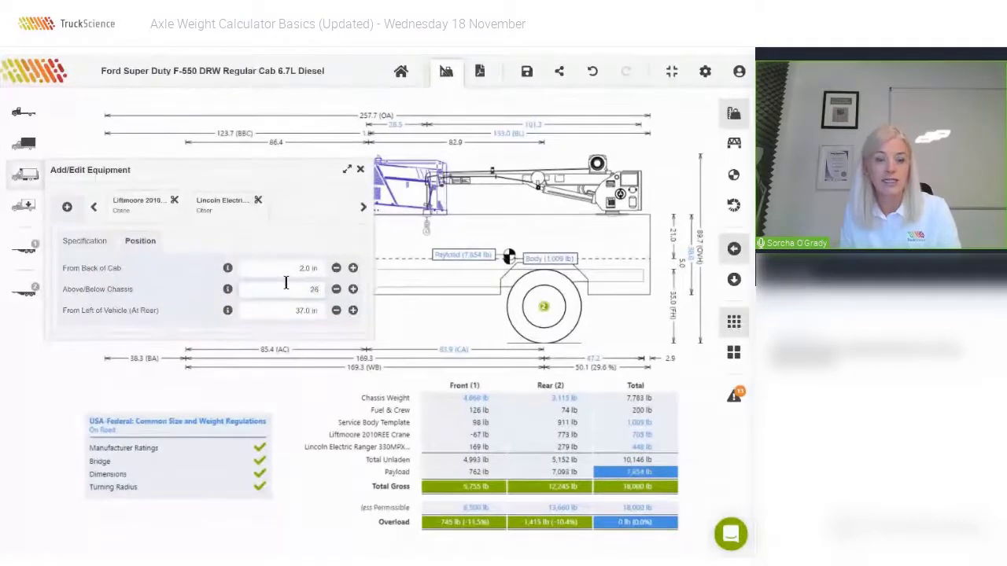
key(Tab)
click(362, 172)
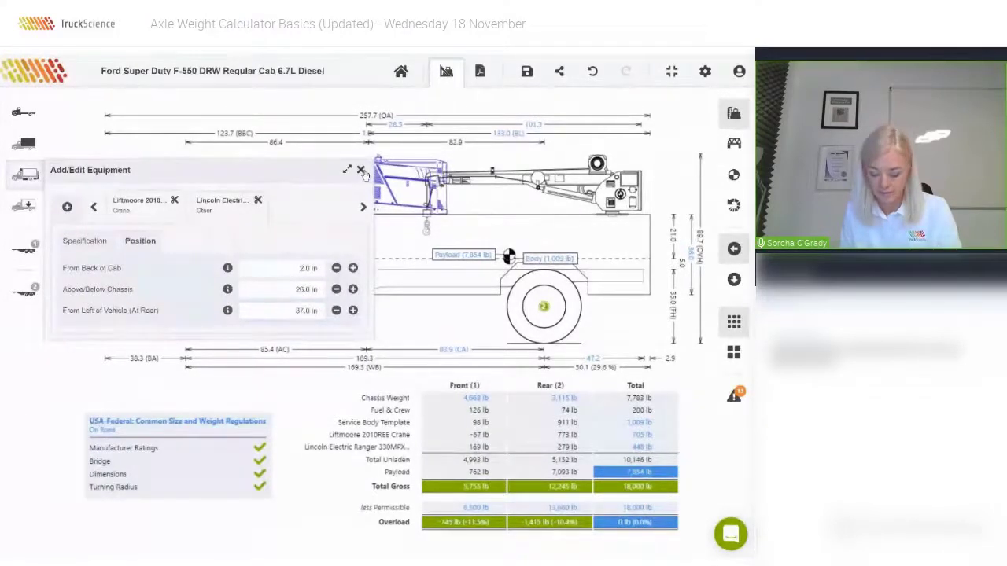
click(26, 178)
Add the Sample Rear Step/Bumper and drag it to the back of the body, giving 277.1 in overall length.
click(68, 208)
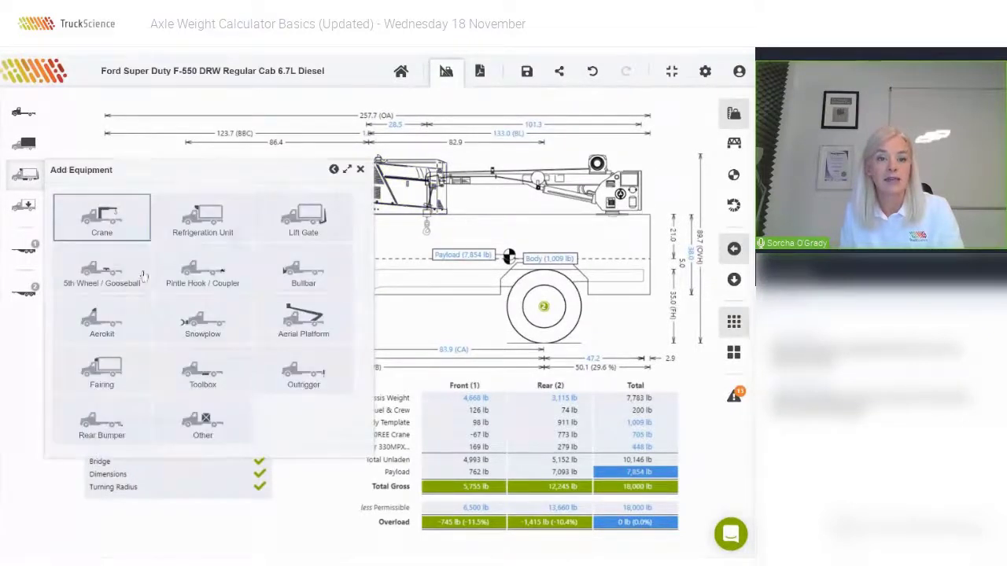
click(199, 420)
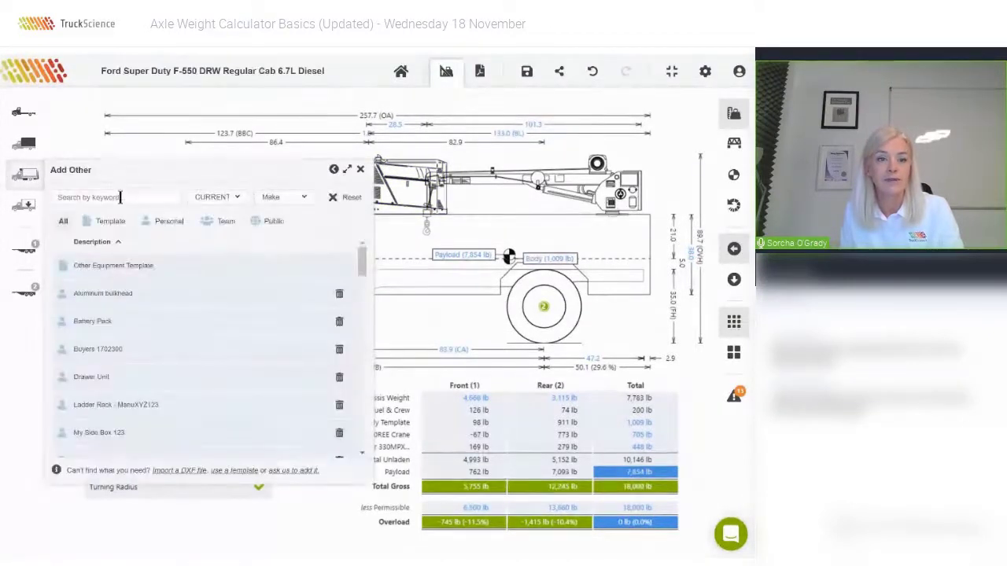
click(120, 198)
text(step)
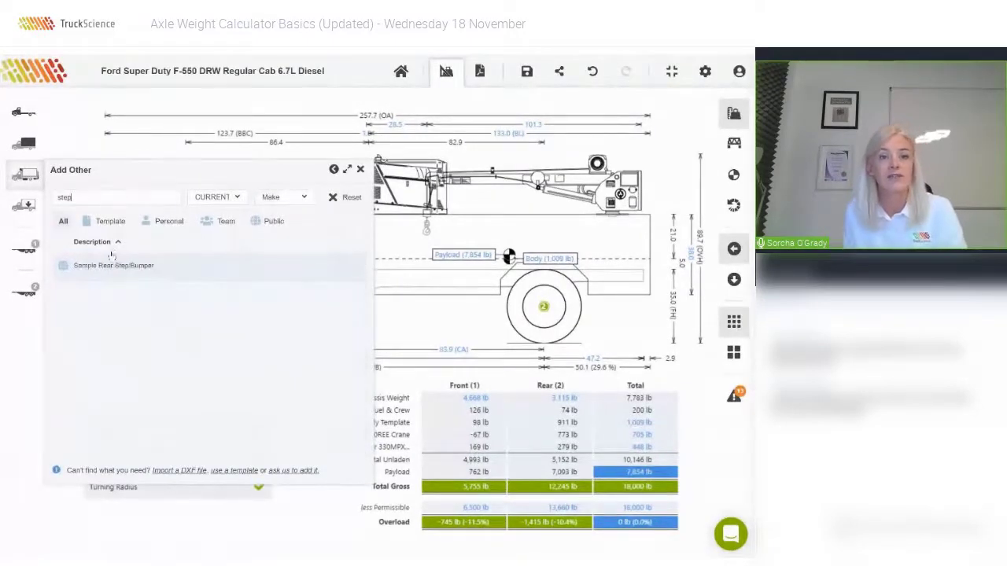
click(261, 265)
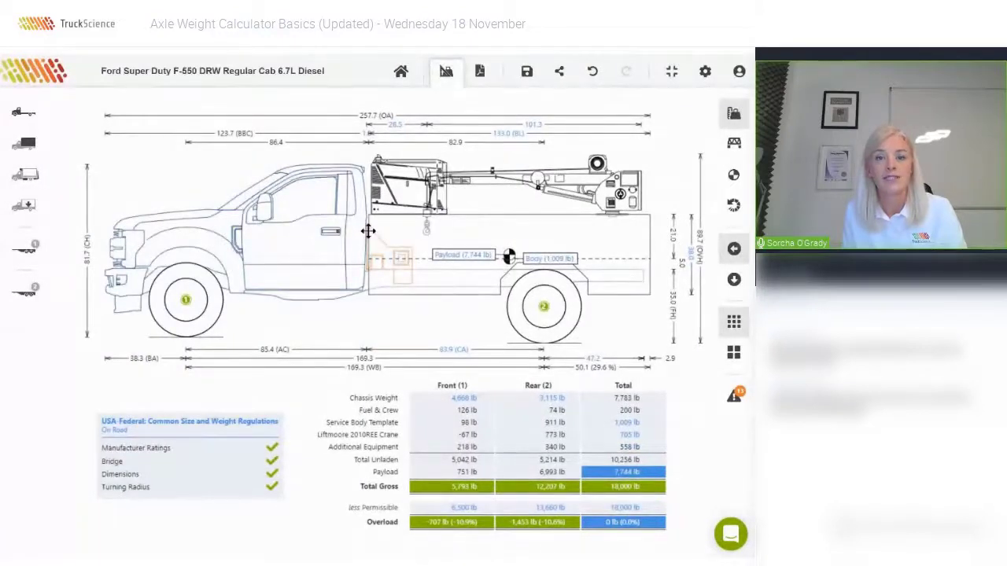
mouse_move(368, 231)
mouse_down()
mouse_move(495, 236)
mouse_move(649, 264)
mouse_up()
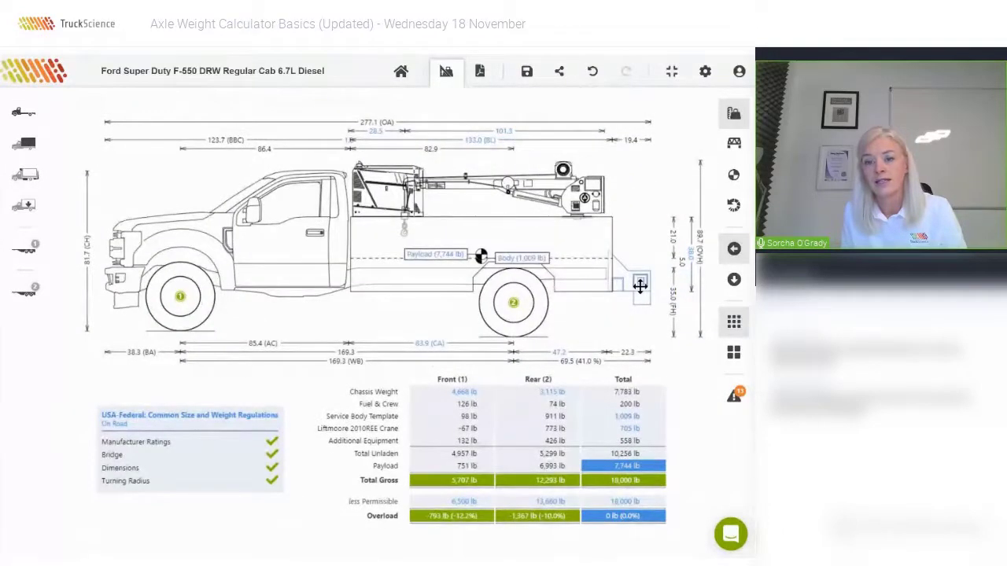
Set the rear step's position to -12 in Above/Below Chassis and 134.0 in From Back of Cab.
double_click(639, 286)
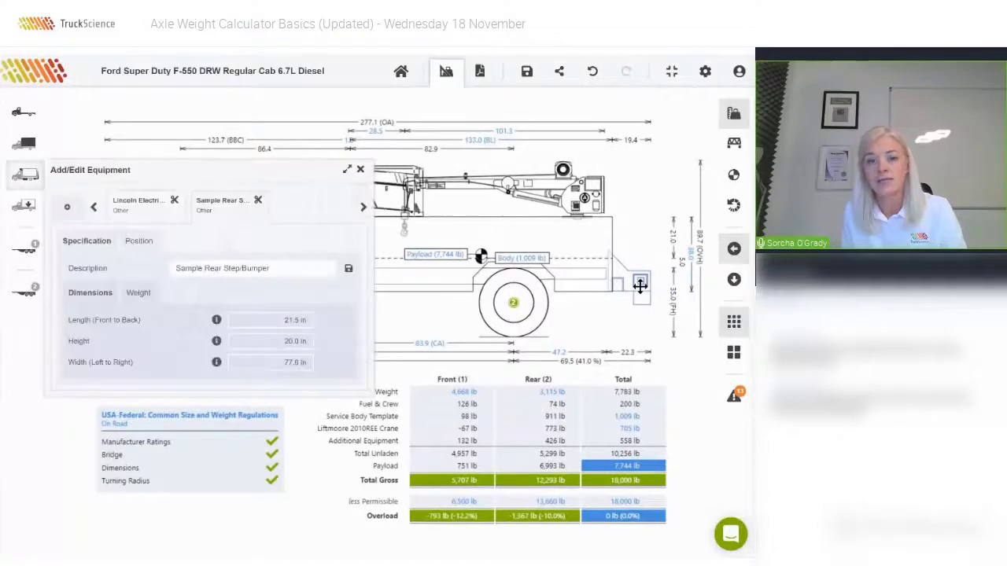
click(138, 242)
click(274, 291)
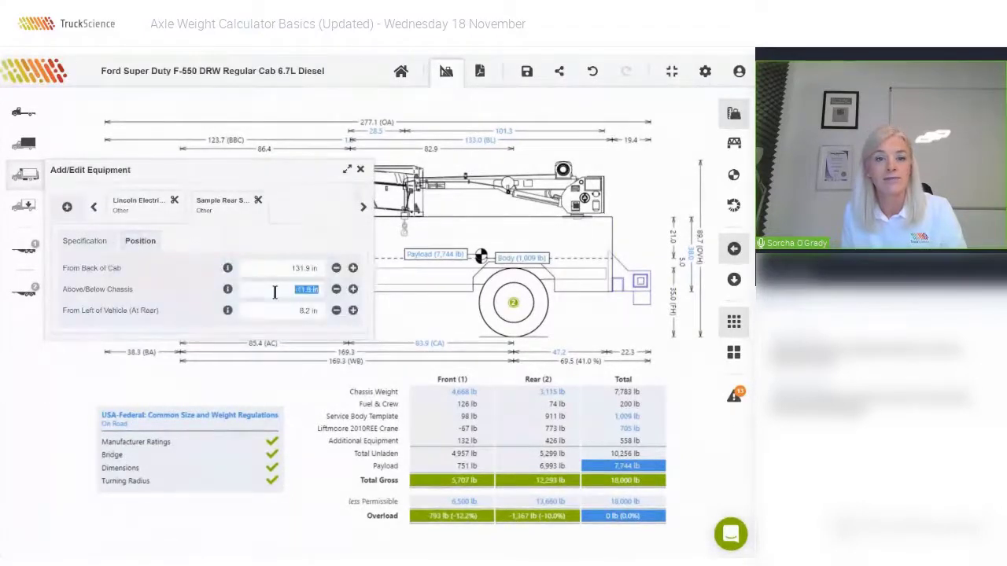
key(BackSpace)
text(-12)
click(299, 267)
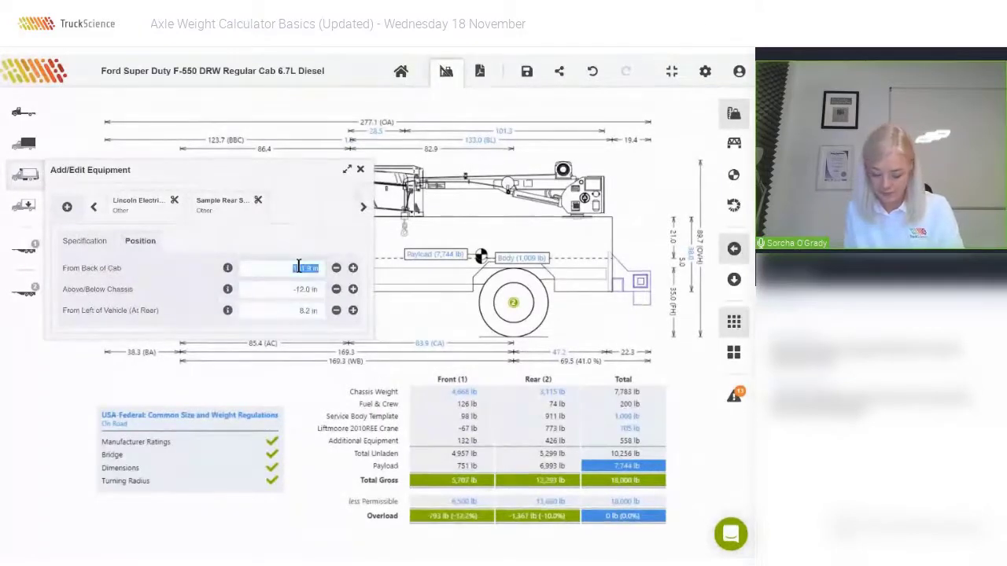
text(134)
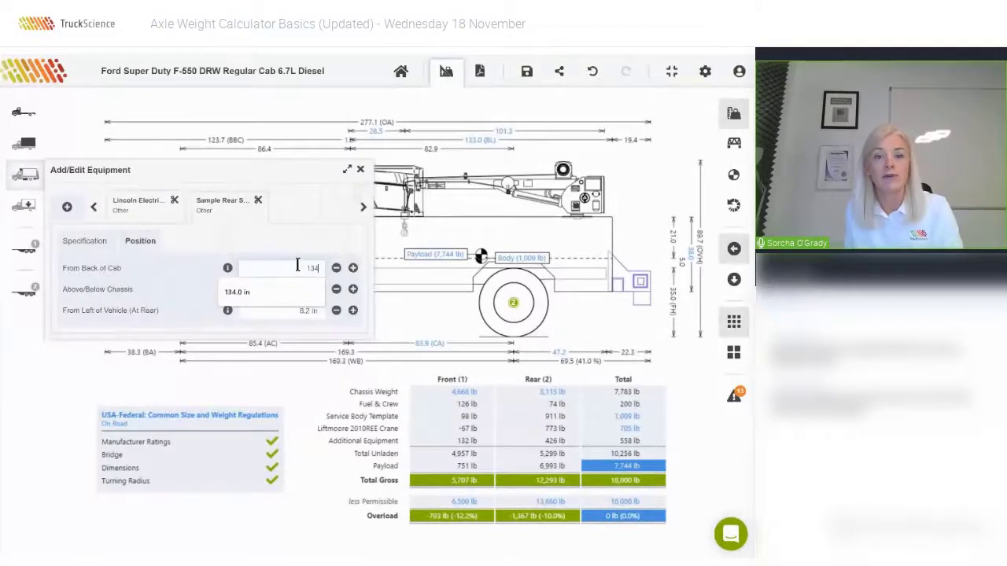
key(Tab)
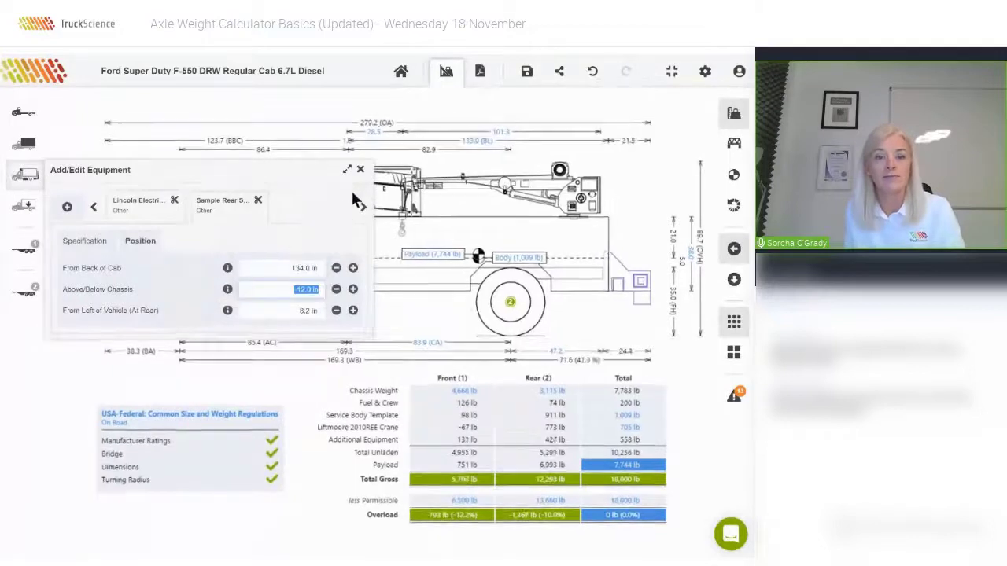
click(360, 170)
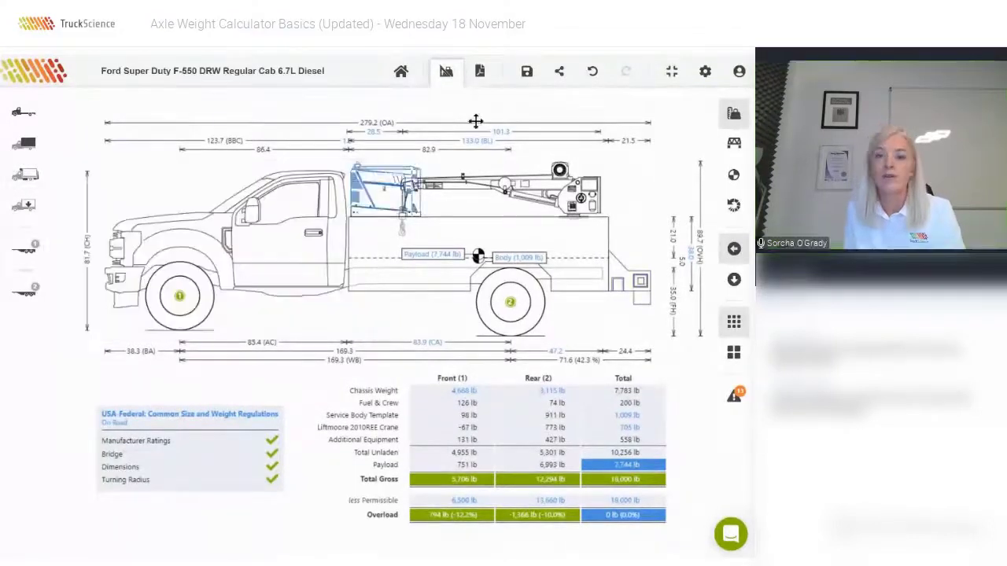
click(629, 281)
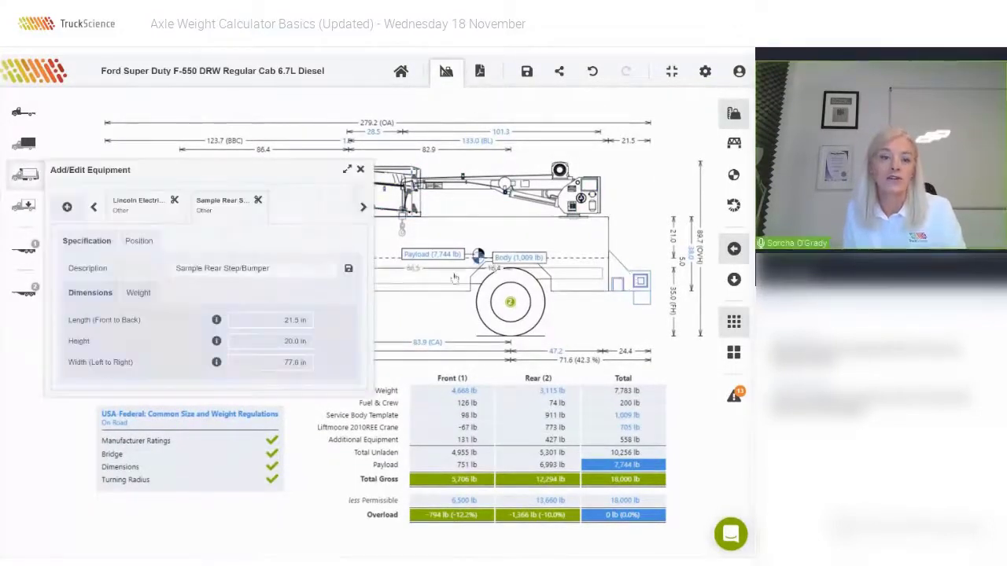
Override the rear step's weight to 120 lb.
click(140, 294)
click(236, 320)
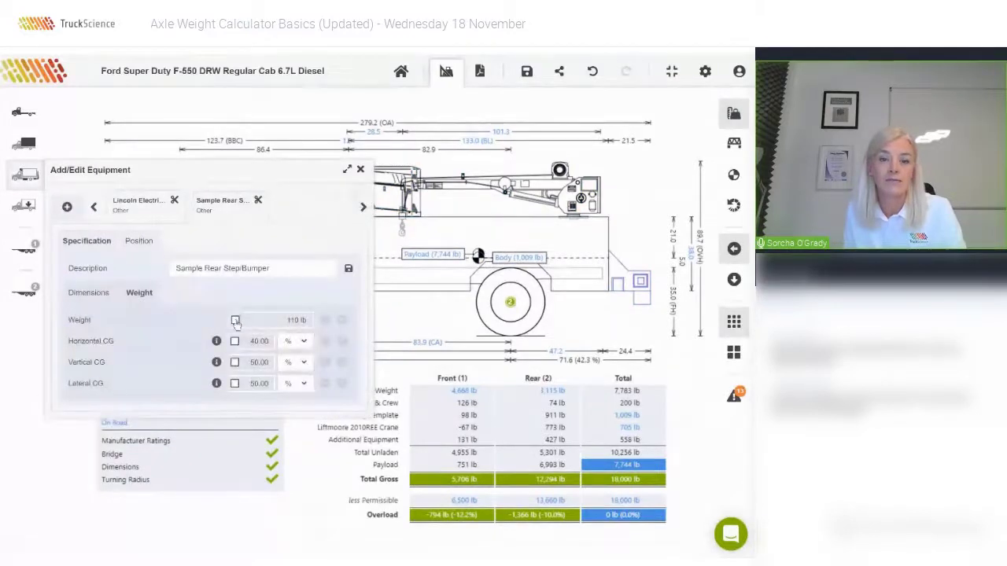
click(279, 320)
text(120)
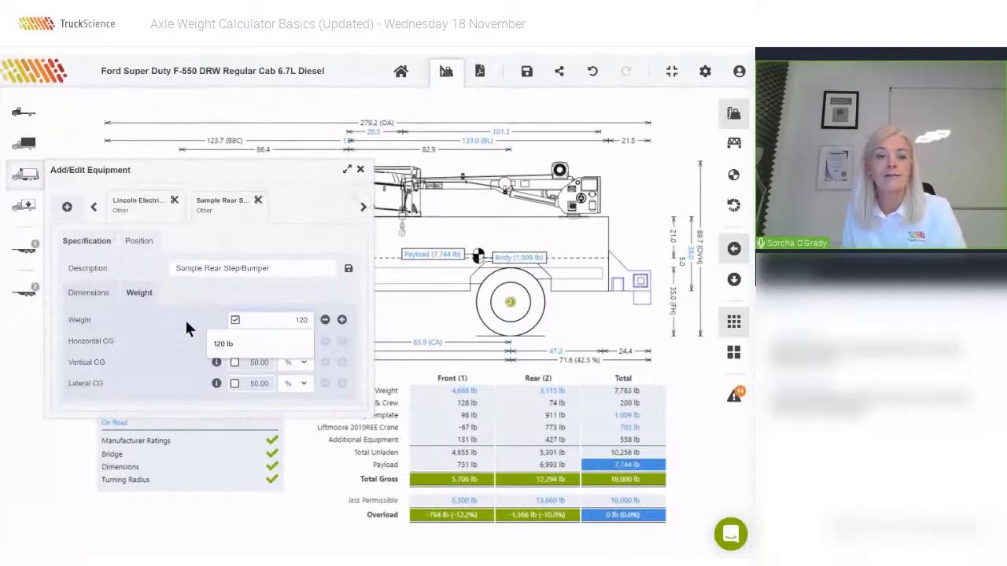
click(187, 327)
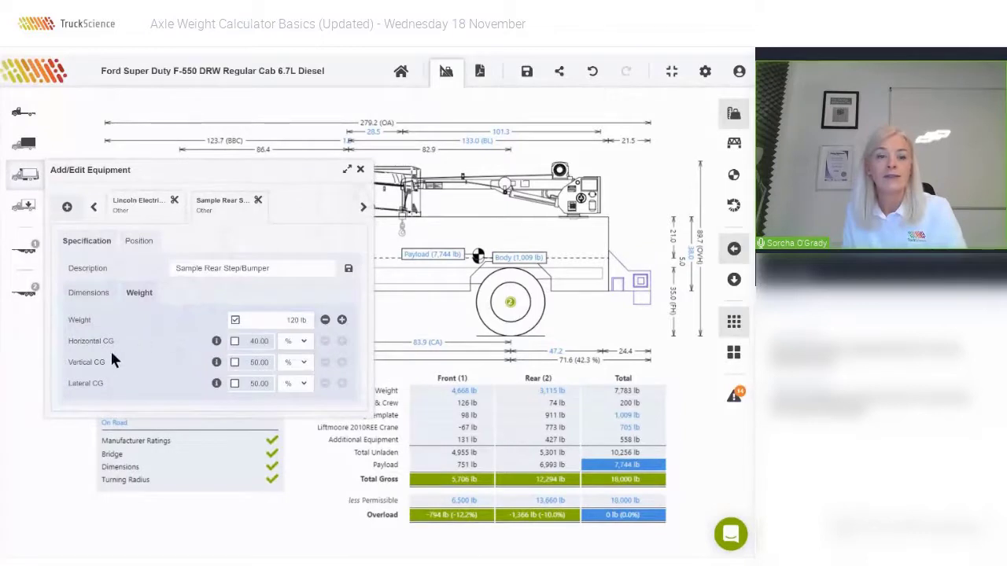
Override the rear step's horizontal CG to 45%, shown in inches as 9.7 in, then close the details.
click(234, 343)
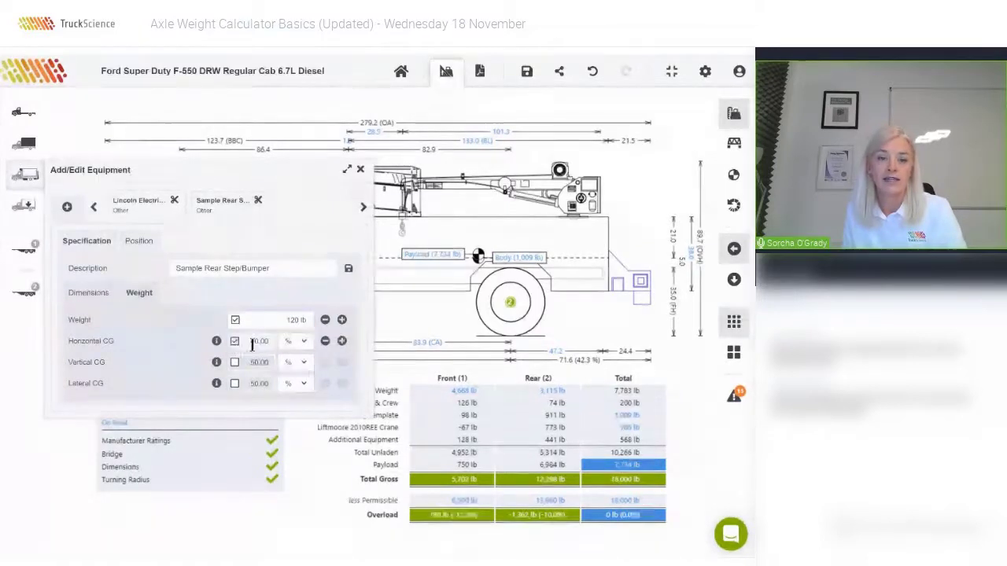
double_click(264, 343)
text(45)
key(Return)
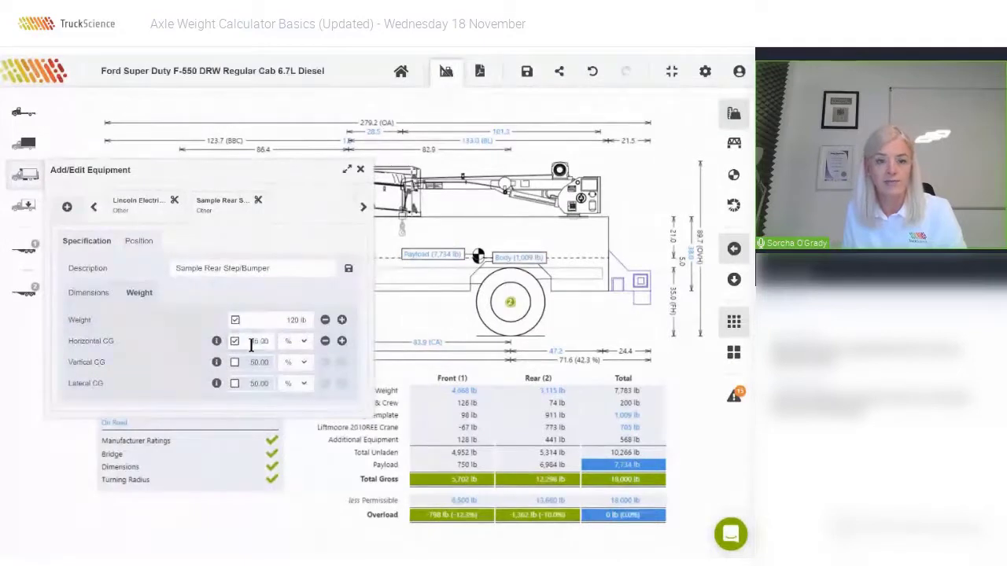
click(303, 345)
click(291, 381)
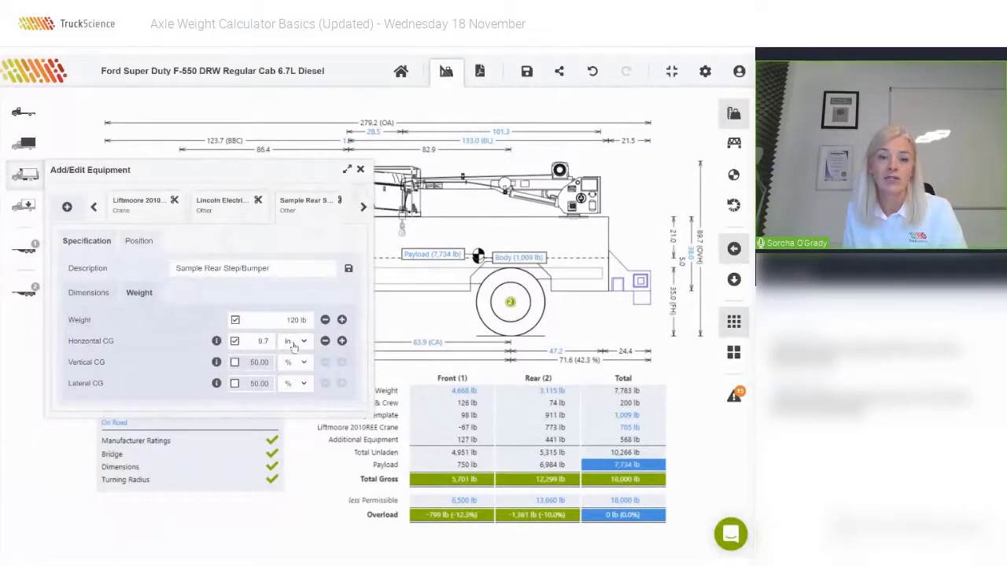
click(217, 343)
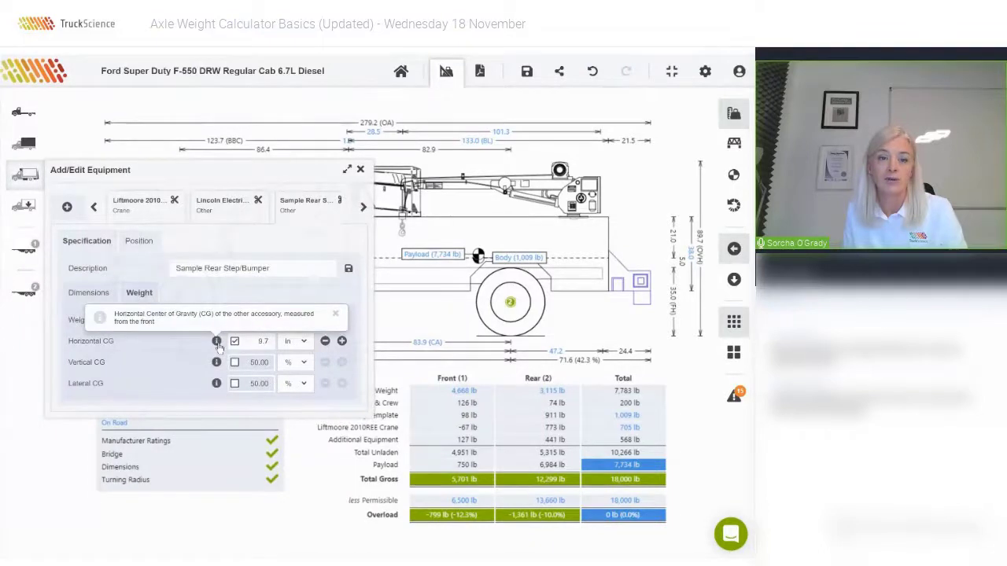
click(361, 171)
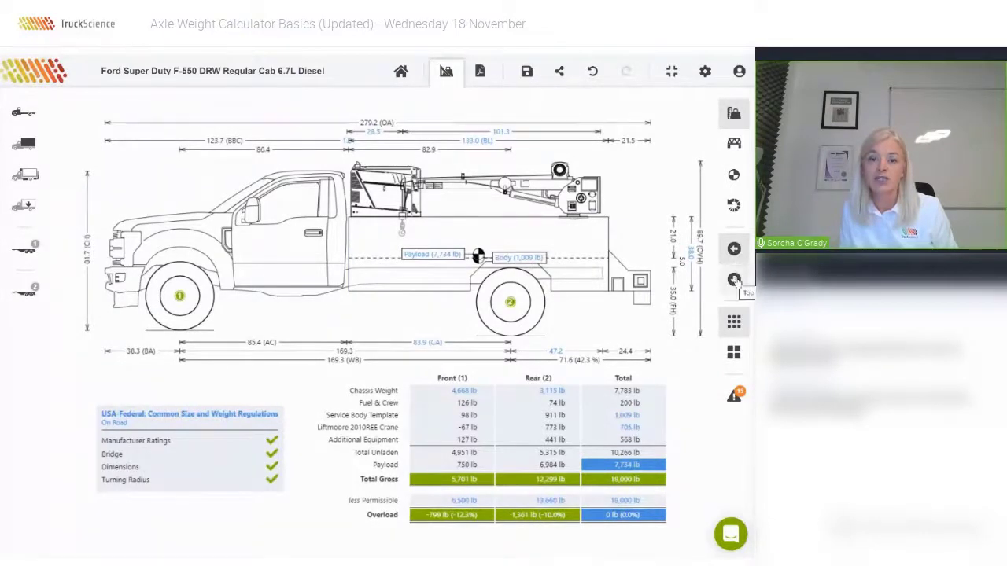
In top view, set the service body's left and right compartment depths to 25.0 in.
click(734, 280)
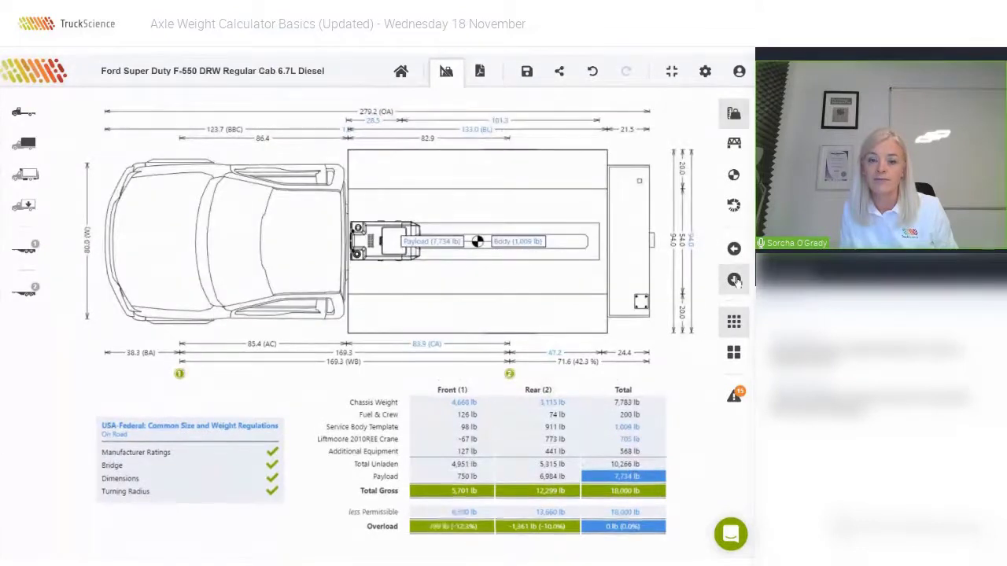
click(482, 170)
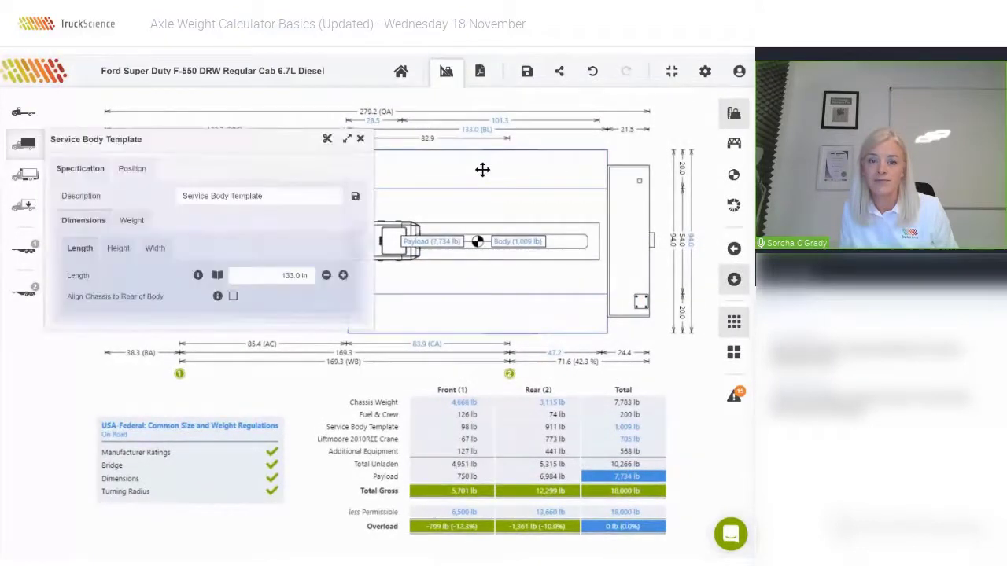
click(155, 248)
click(287, 297)
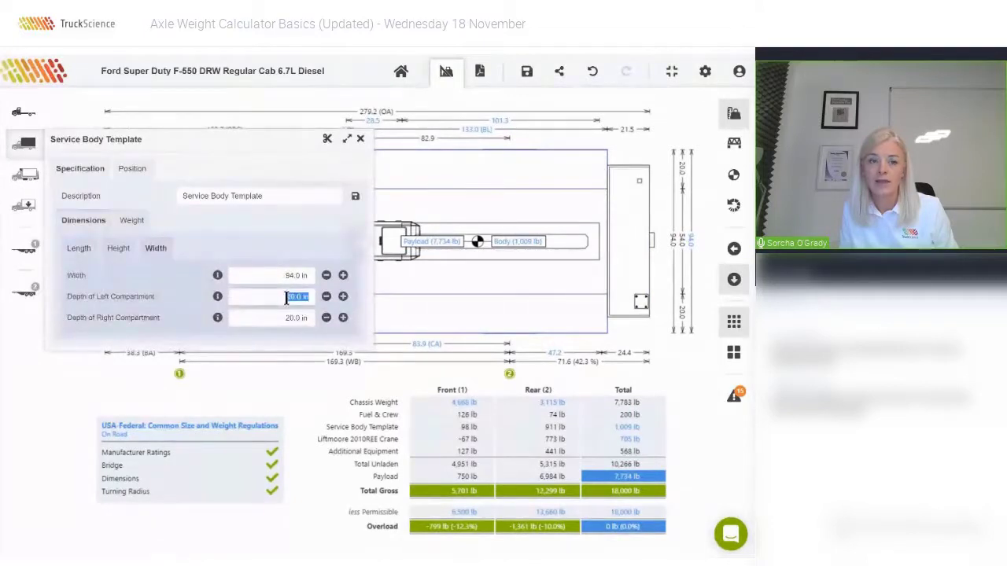
text(25)
key(Tab)
text(25)
key(Tab)
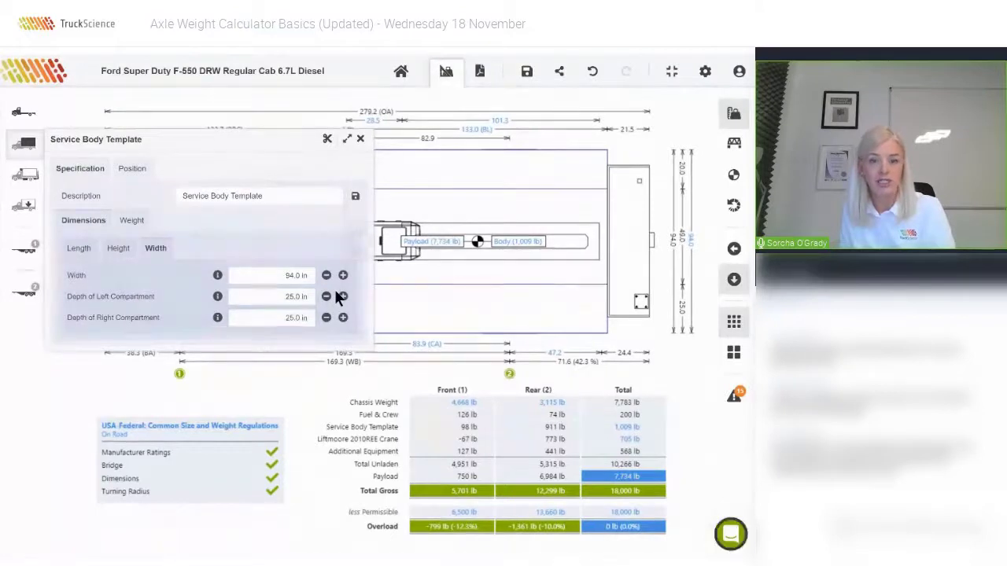
Move the crane to the body's lower edge and the long equipment item to its upper edge.
click(360, 140)
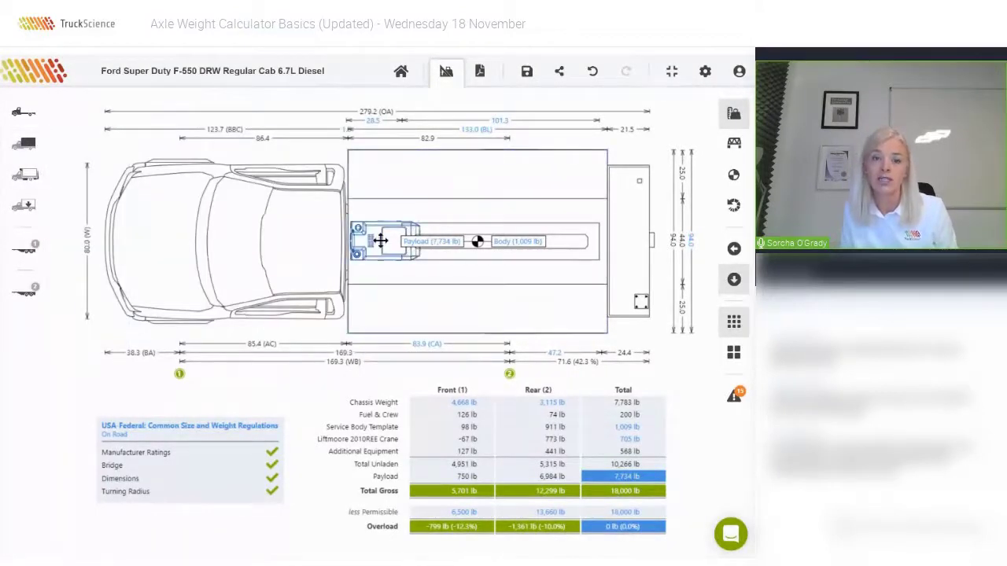
drag(380, 240, 382, 308)
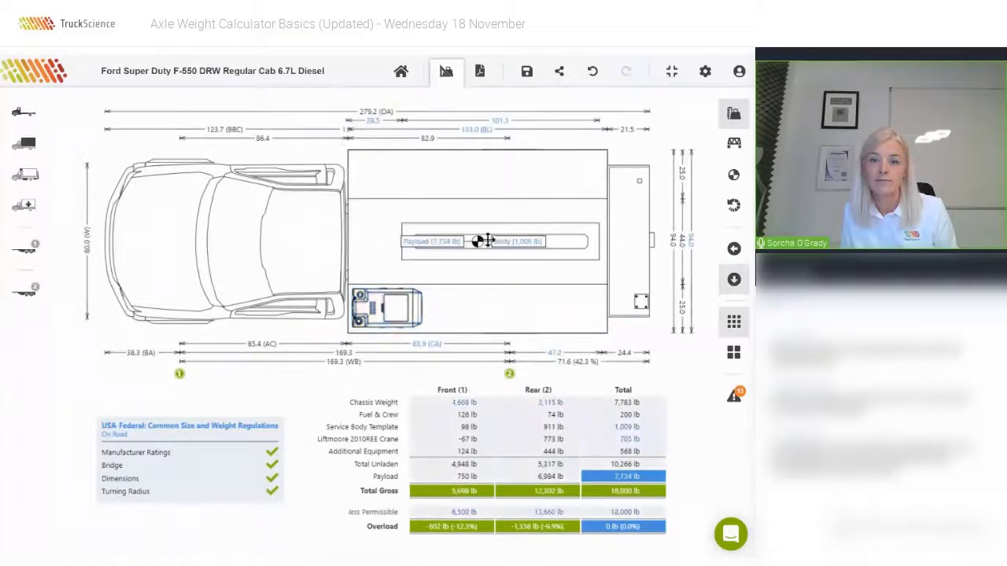
drag(559, 242, 559, 171)
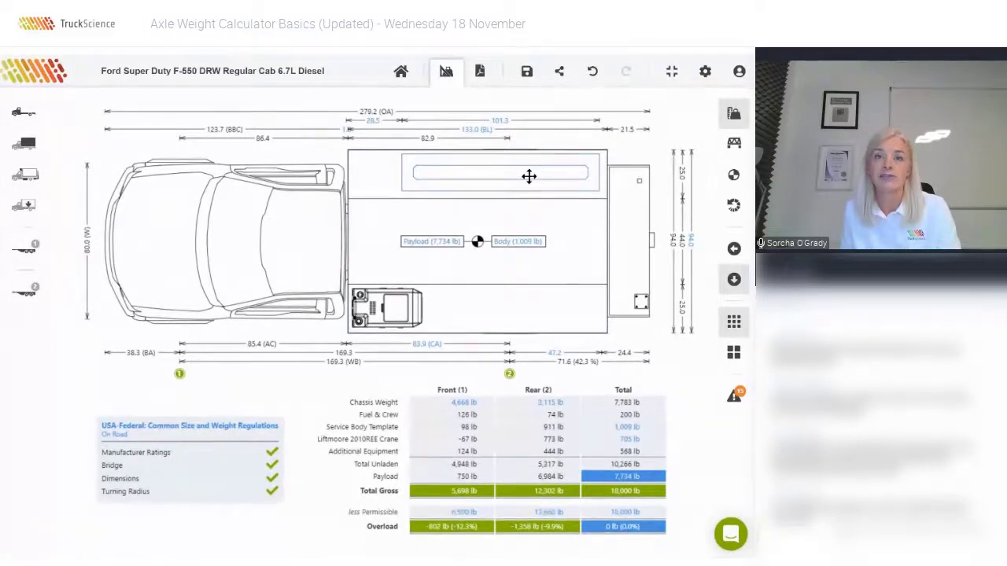
Read through the notes and warnings, including the static rollover angle note, then return to side view.
click(735, 397)
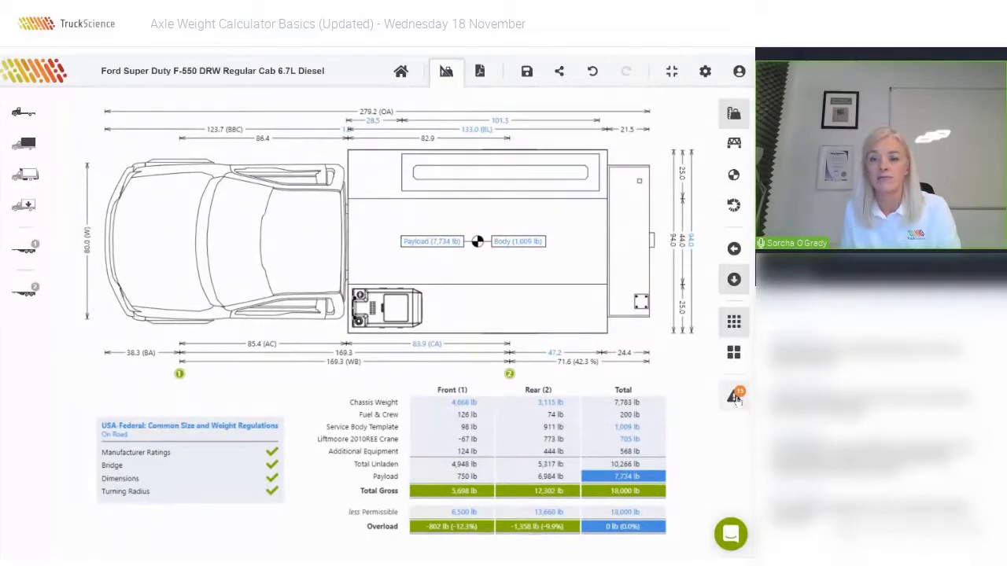
scroll(411, 334, down, 1)
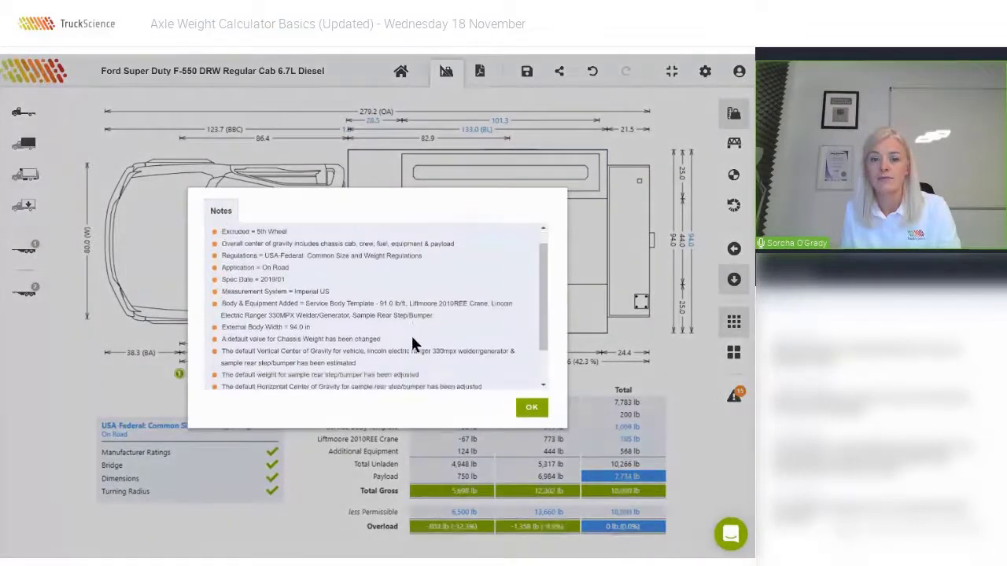
scroll(412, 343, down, 2)
drag(227, 375, 350, 378)
click(353, 378)
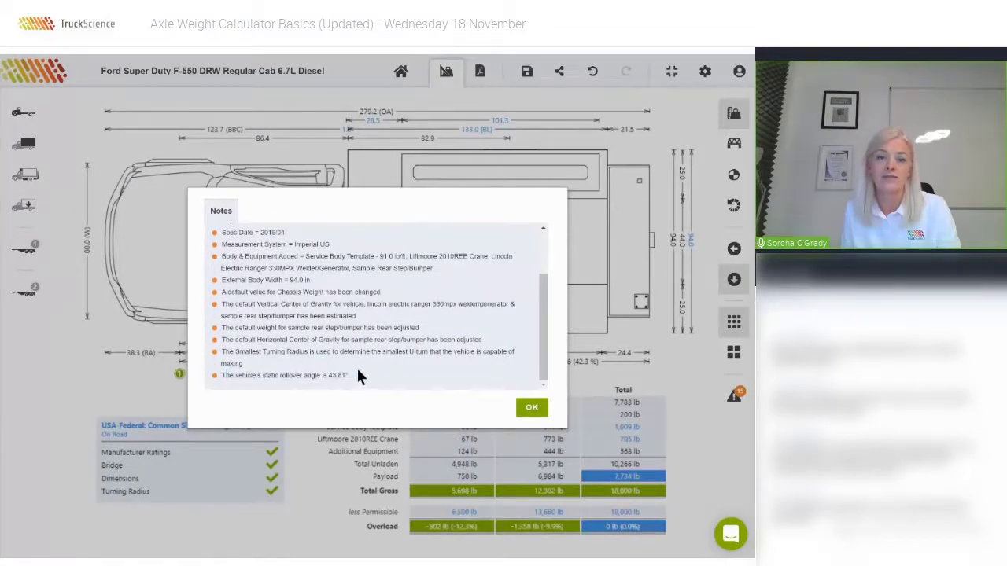
click(532, 407)
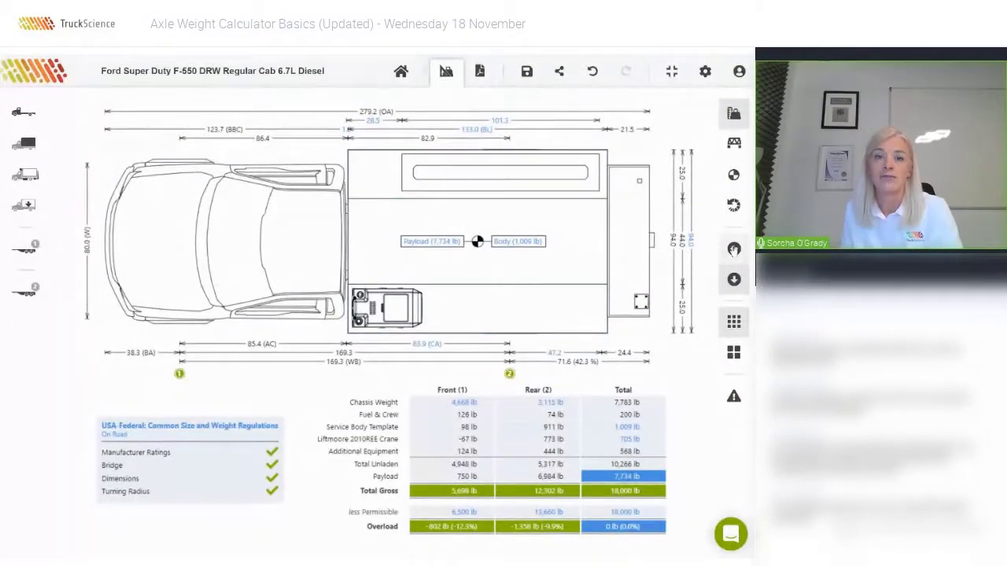
click(733, 249)
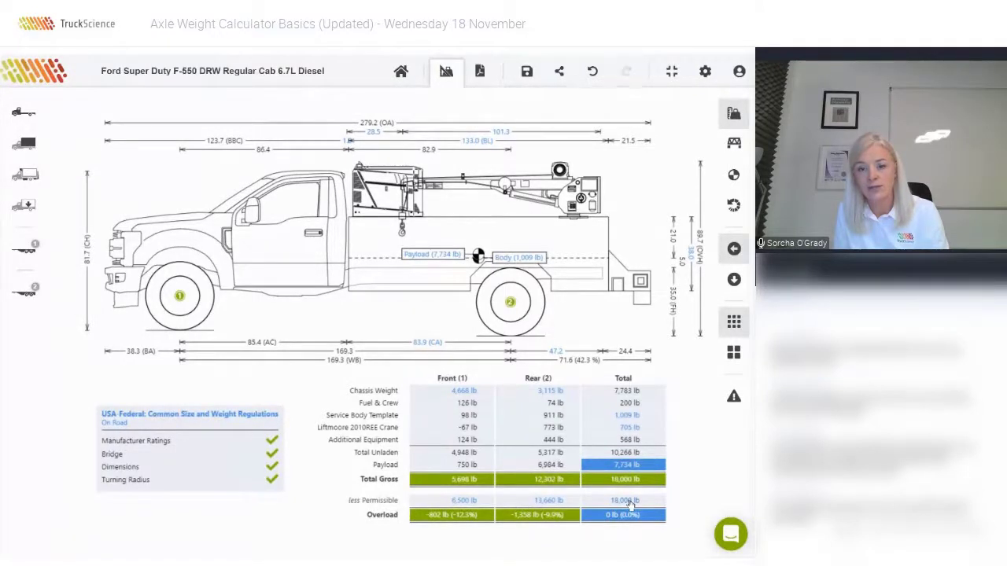
Open the chassis's Weights & Axles details on the Total ratings, showing 18,000 lb permissible.
click(630, 503)
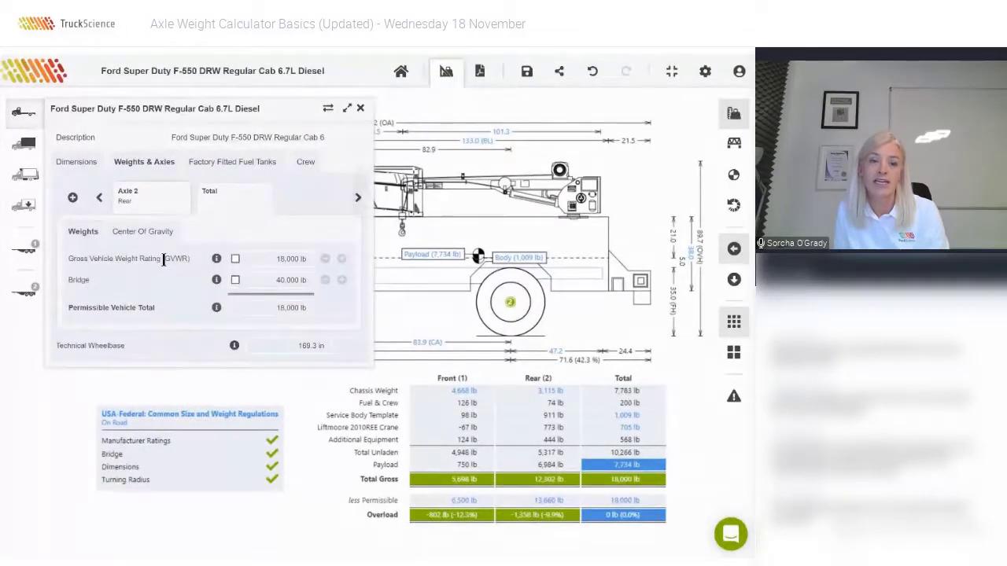
Compare the GVWR with the Axle 1, Axle 2 and Total weight ratings, then close the vehicle panel.
drag(165, 258, 189, 258)
click(122, 275)
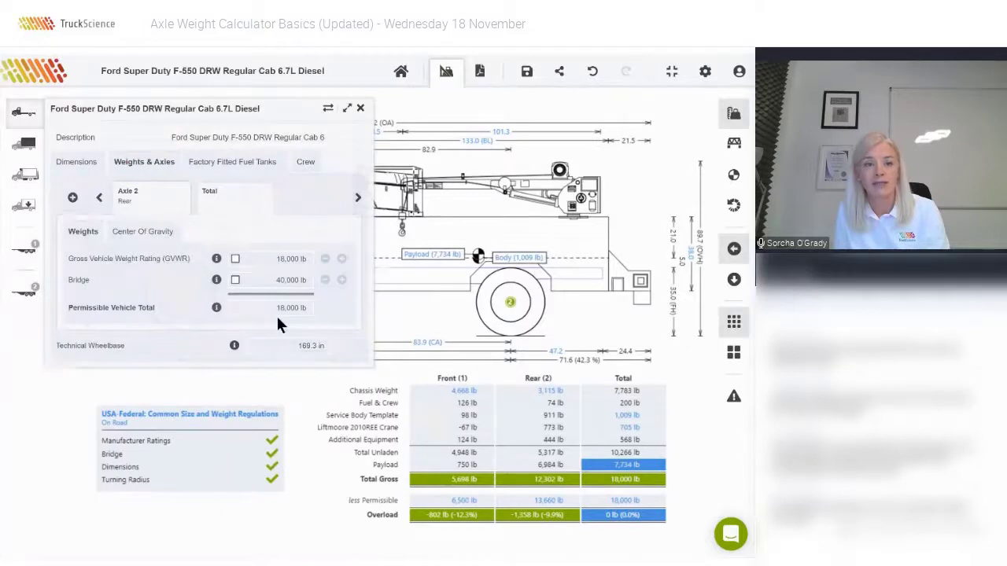
click(147, 201)
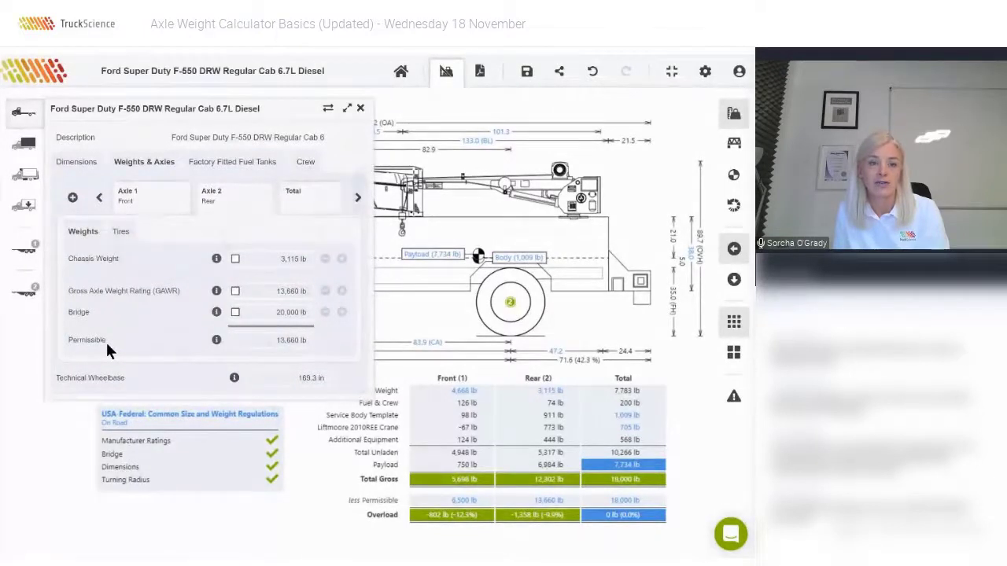
click(147, 201)
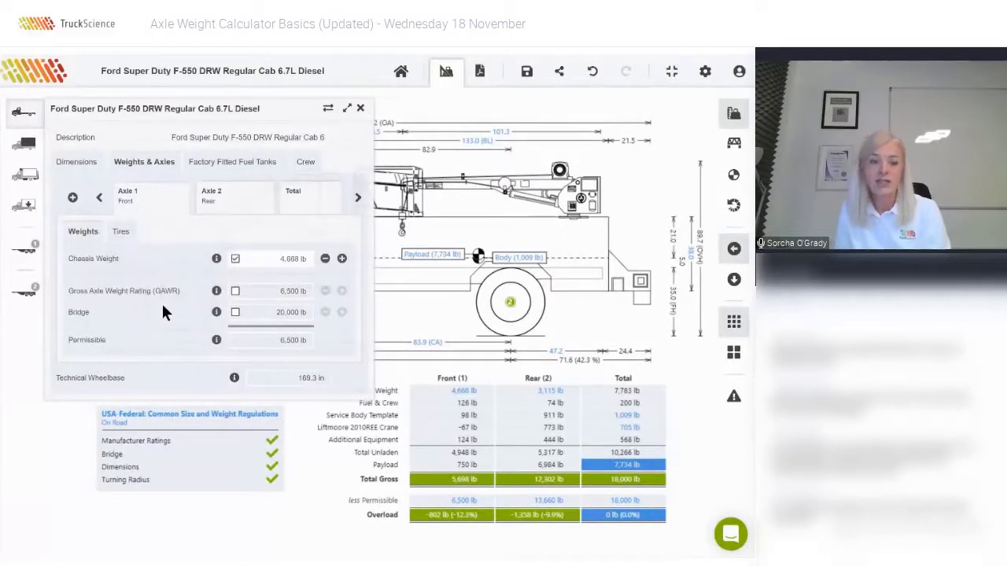
click(308, 197)
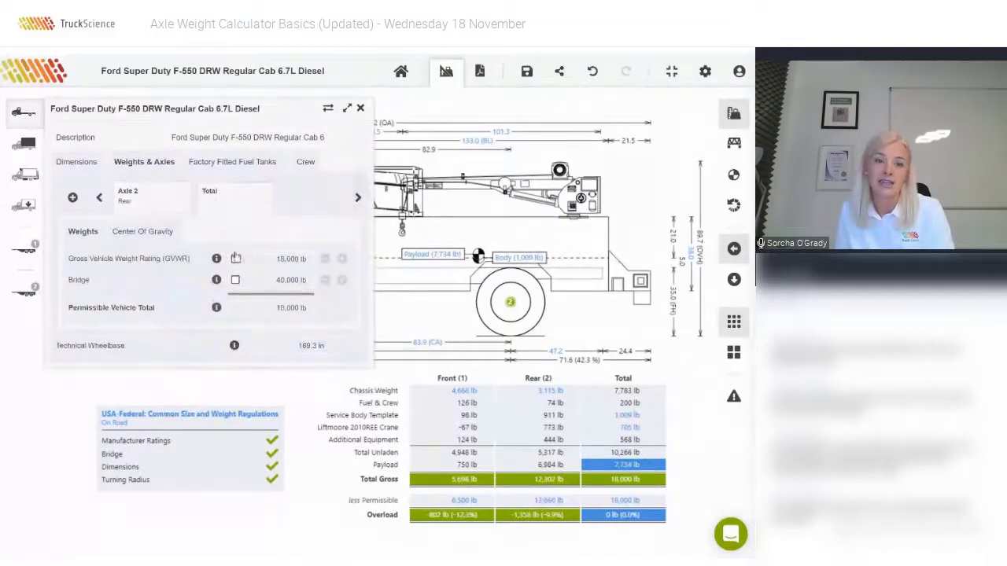
click(145, 199)
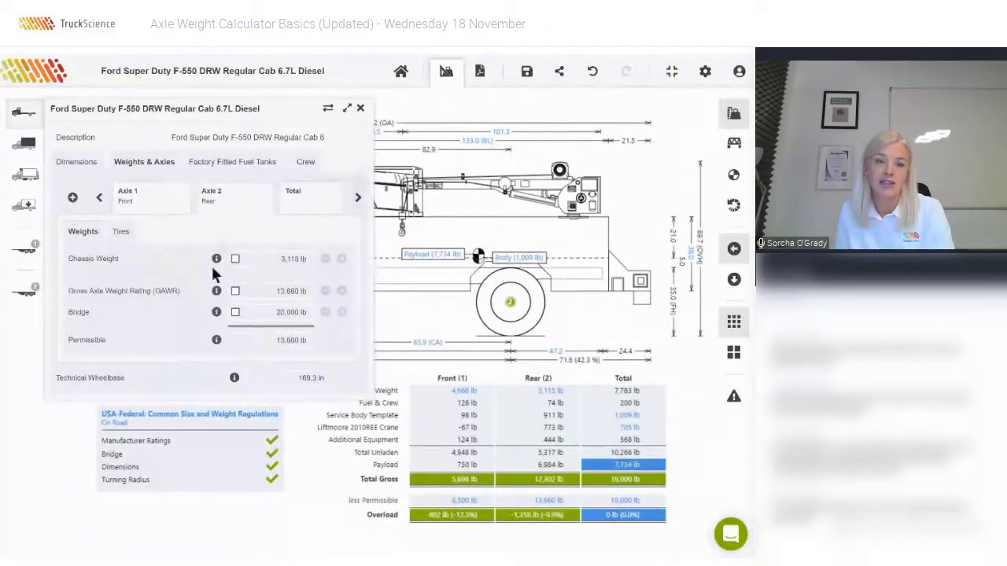
click(136, 196)
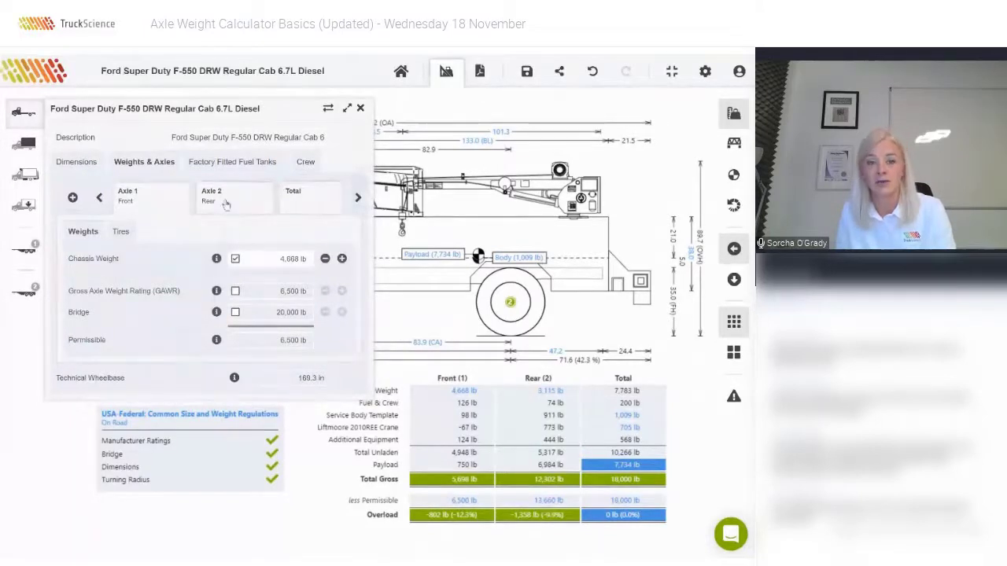
click(325, 202)
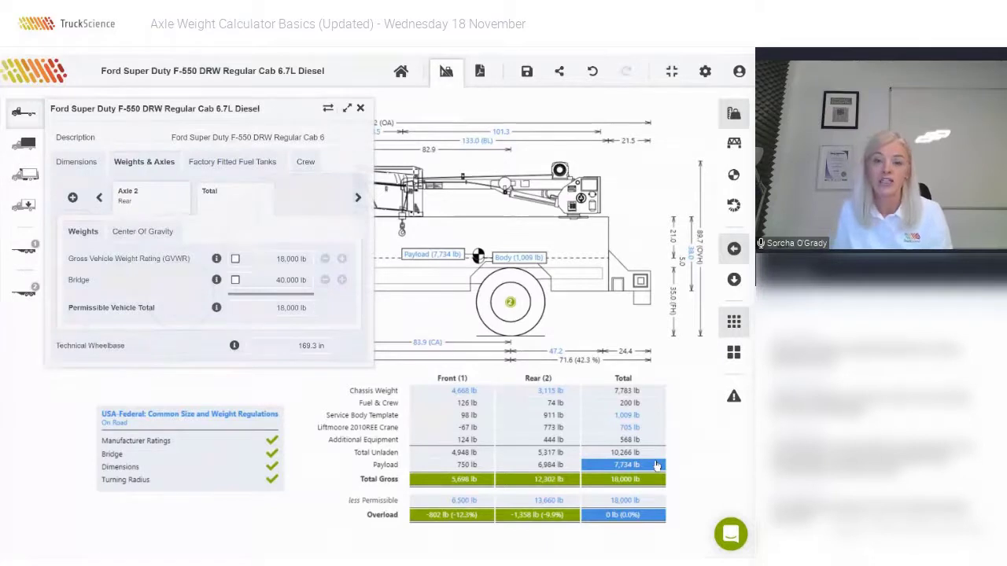
click(360, 108)
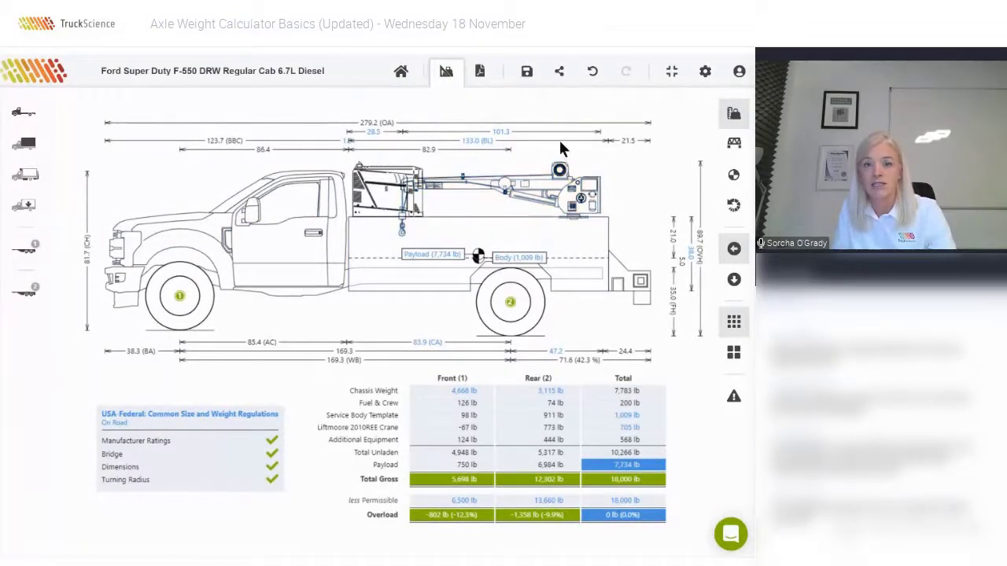
Save the calculation with the description 'Webinar Demo' in My Saved Calculations.
click(525, 72)
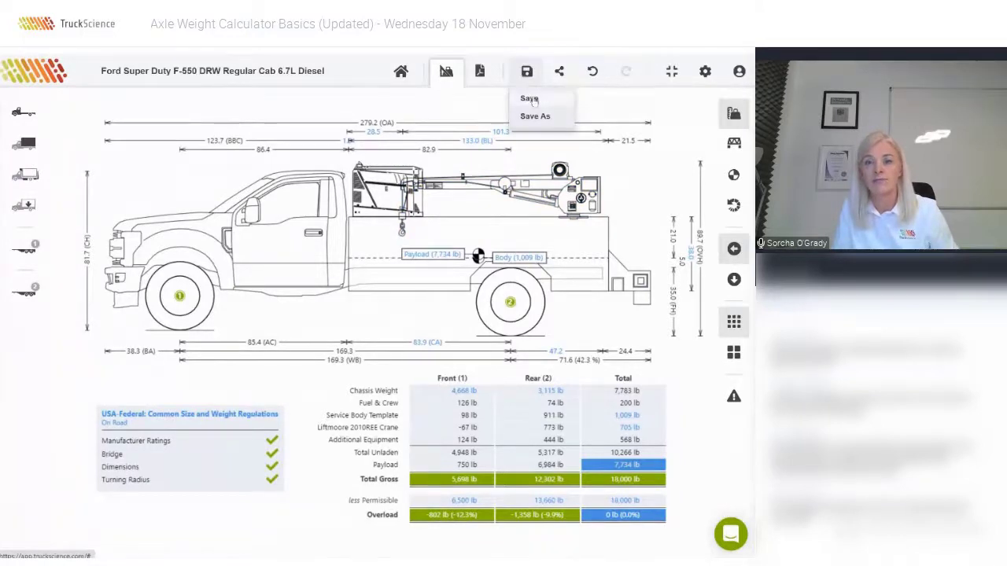
click(531, 99)
click(388, 246)
key(ctrl+a)
text(Webinar )
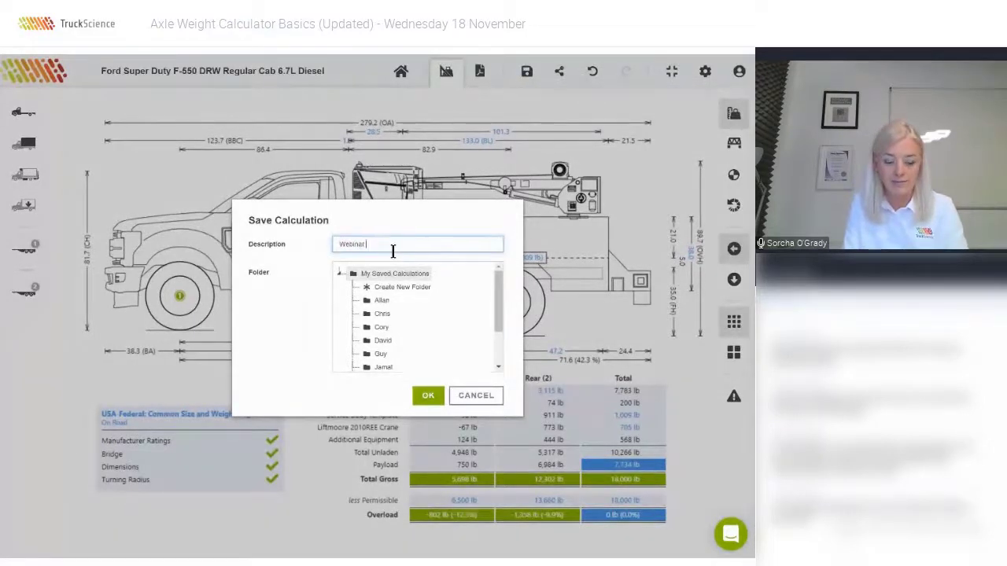
text(Demo)
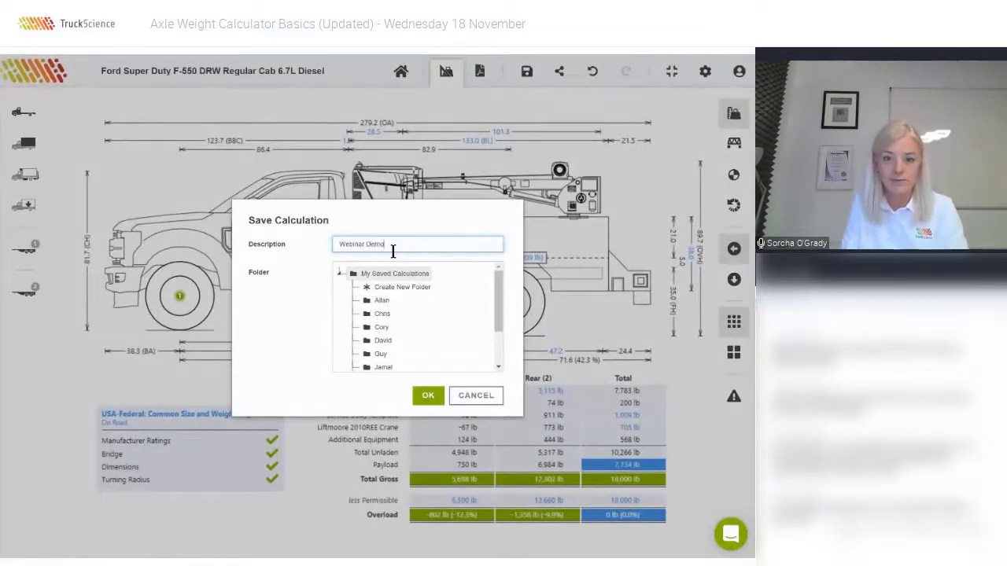
click(428, 395)
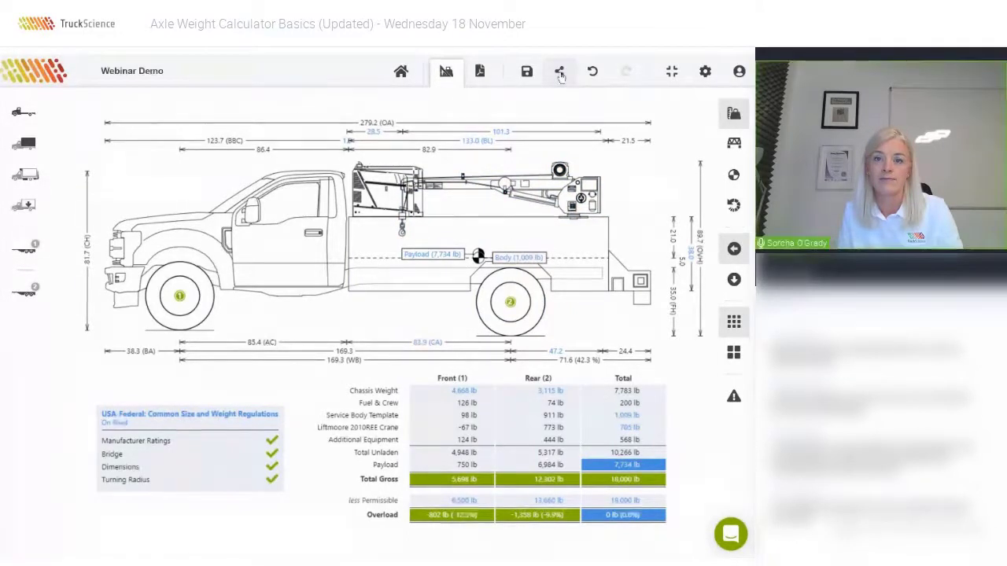
Invite TruckScience Support's address and the draftsman's e-mail to the calculation and send the invitations.
click(559, 72)
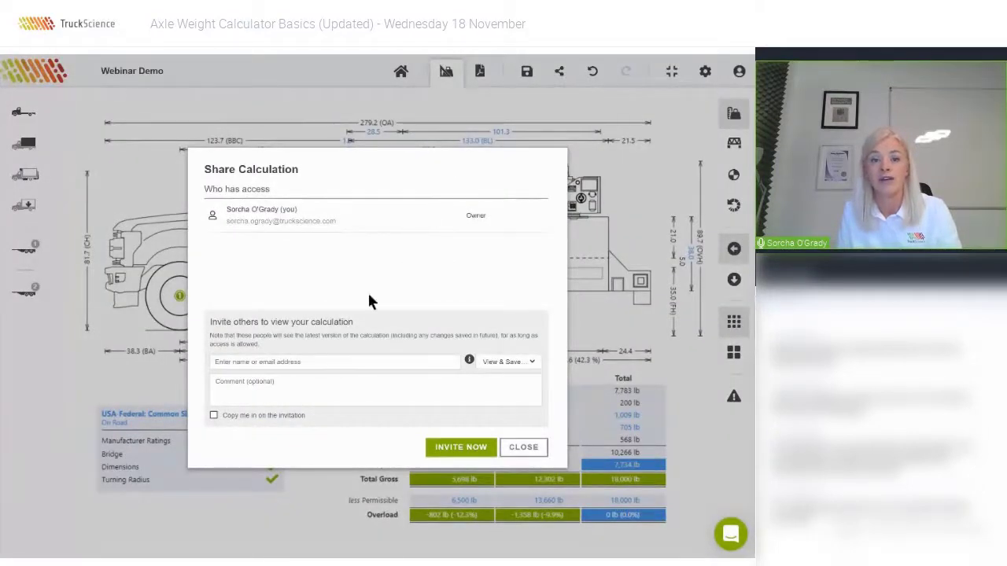
click(295, 362)
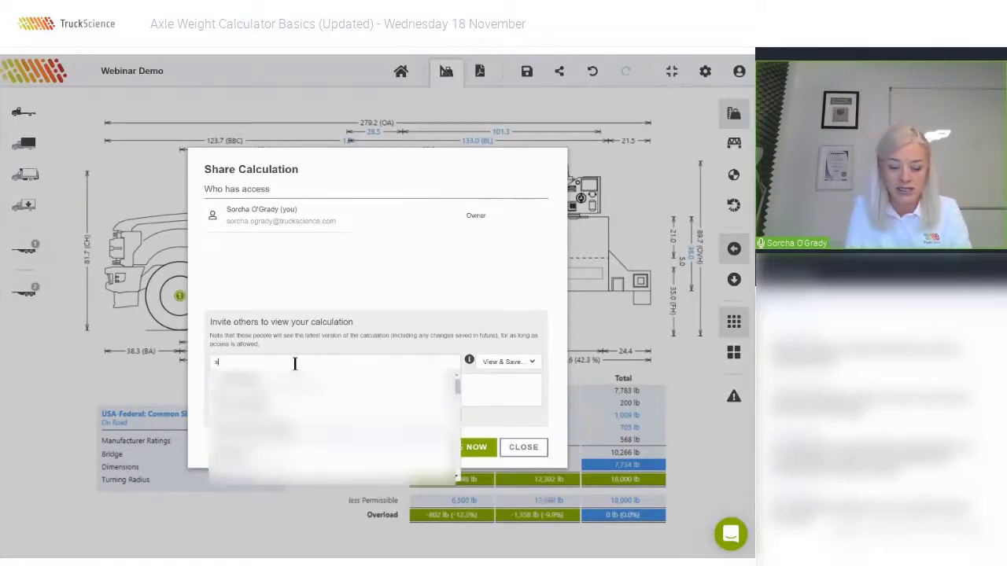
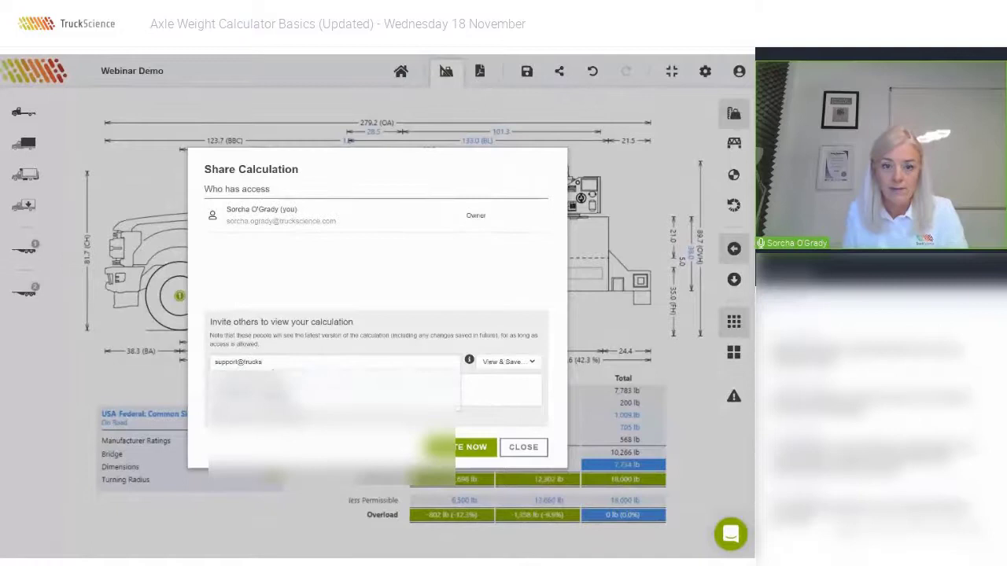
key(Return)
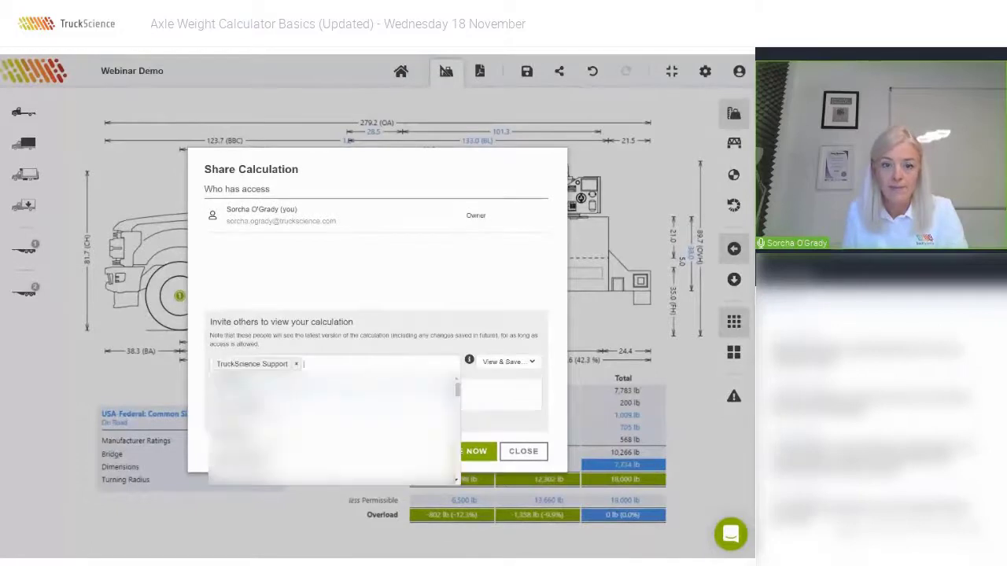
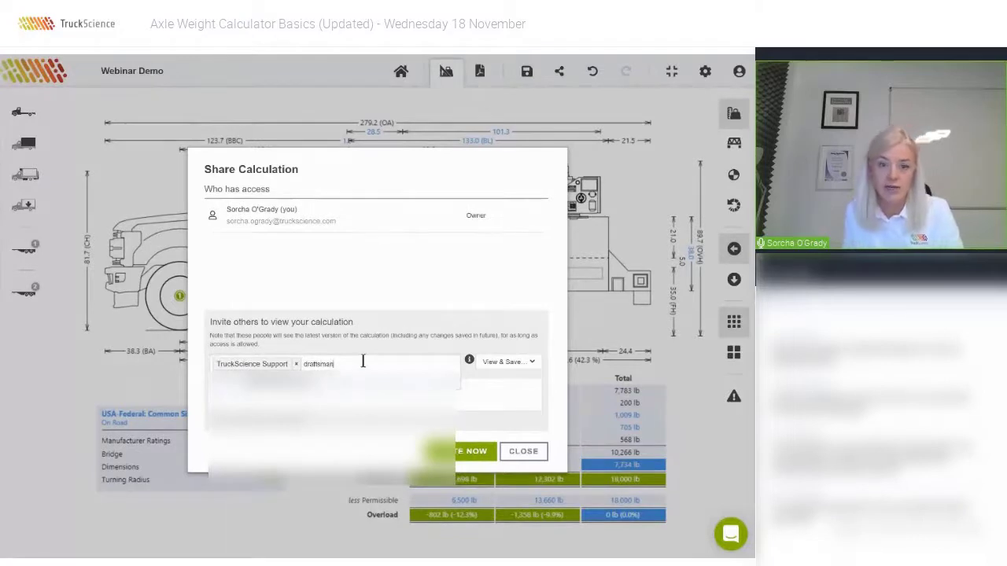
key(Return)
click(503, 316)
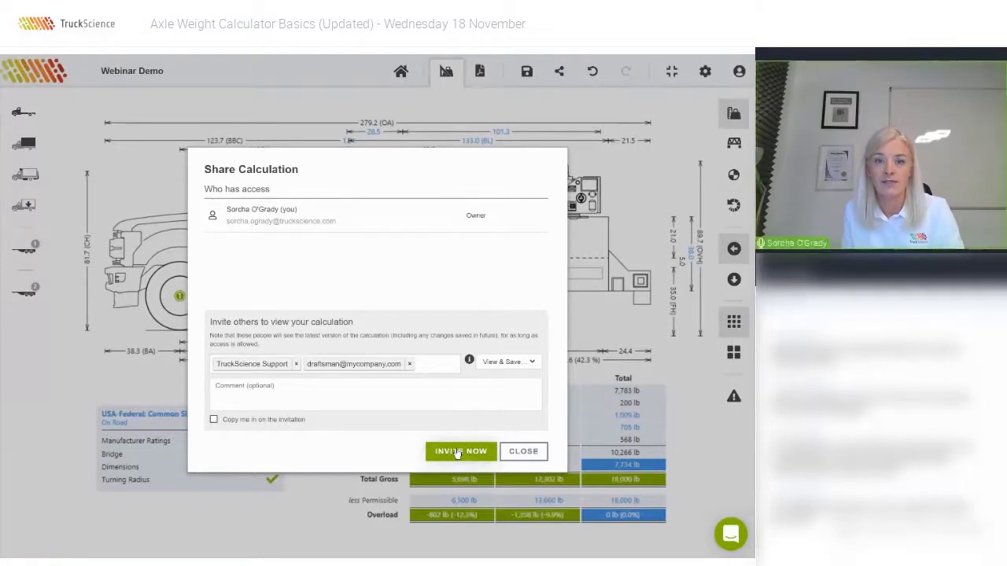
click(460, 451)
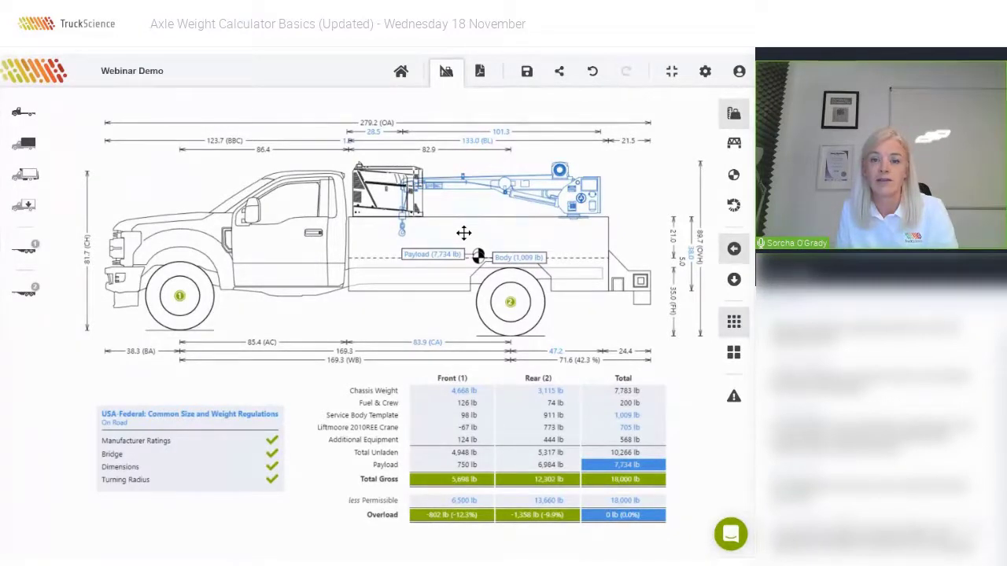
Remove the current service body and start adding a Service Body from an imported DXF file.
click(463, 233)
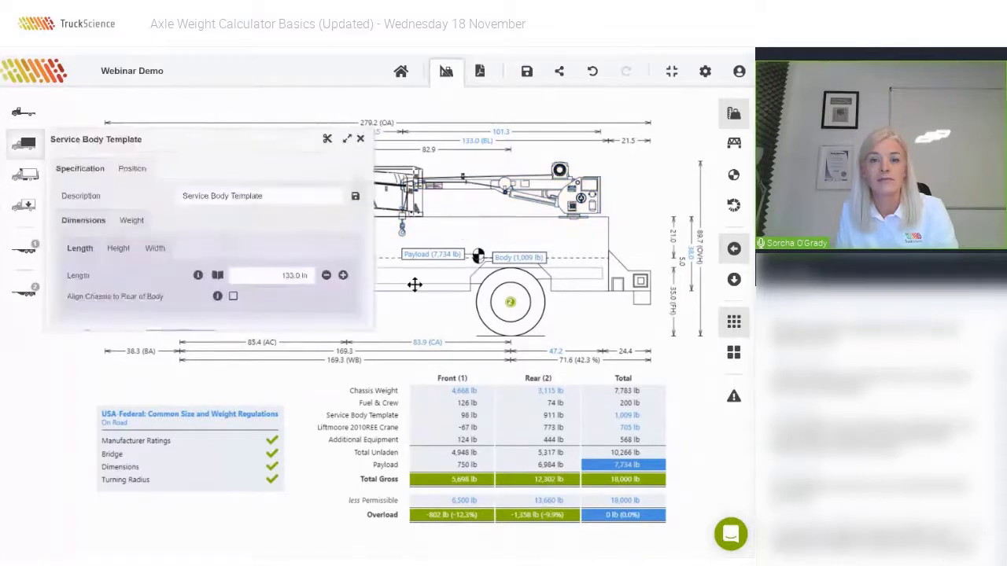
click(327, 141)
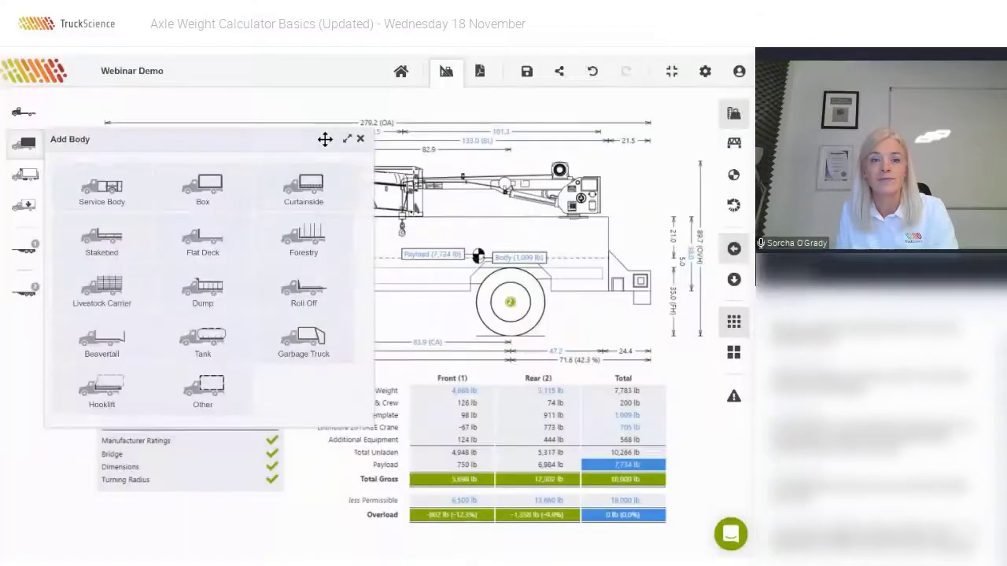
click(88, 193)
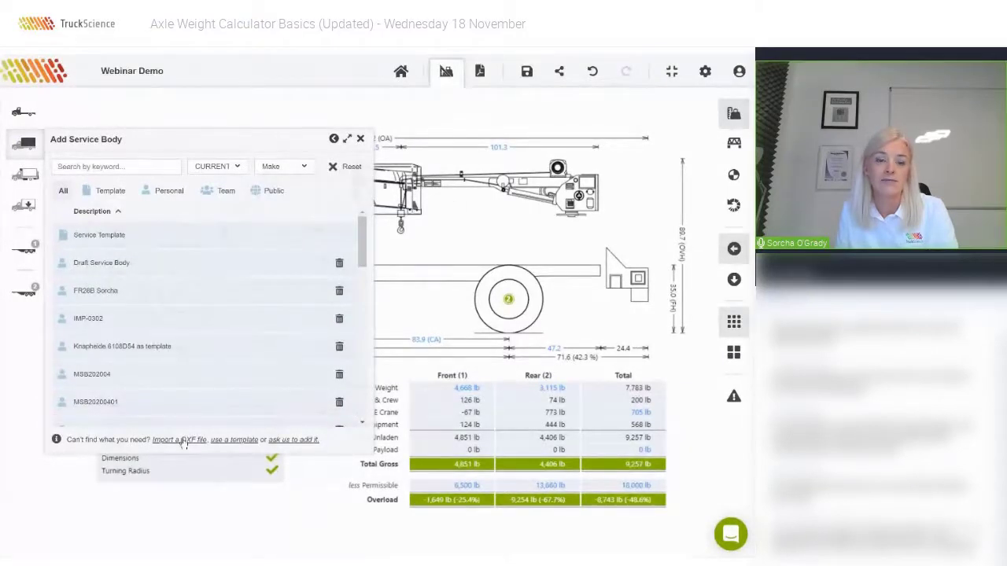
click(183, 440)
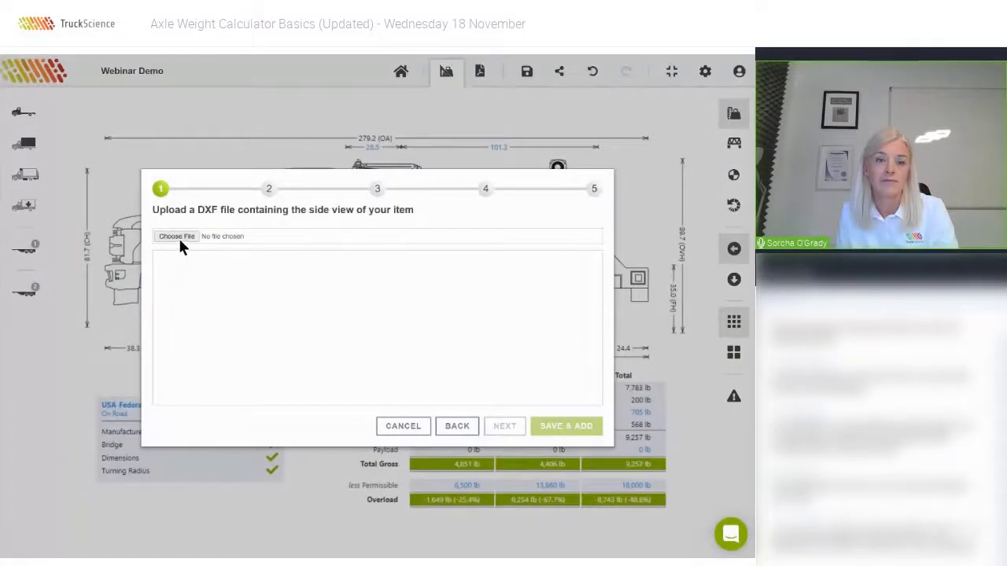
Load servicesside1.DXF from the Desktop into the body import wizard and advance to the dimensions step.
click(179, 234)
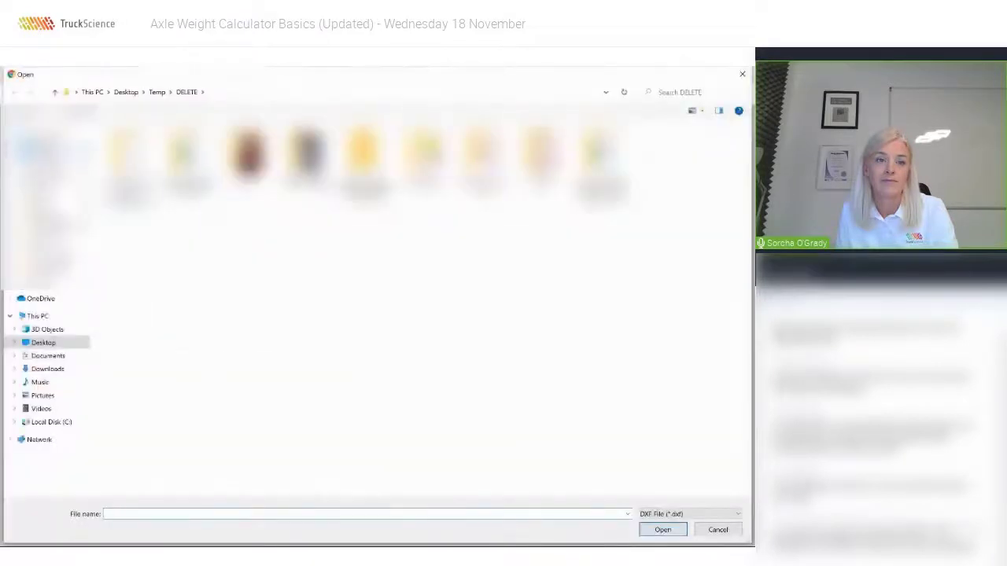
click(44, 342)
click(246, 155)
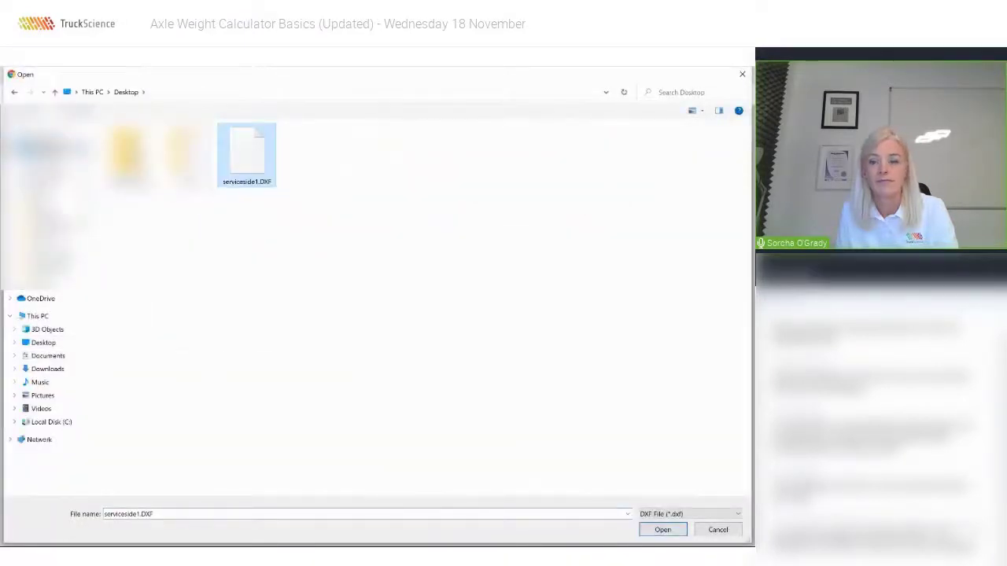
click(662, 529)
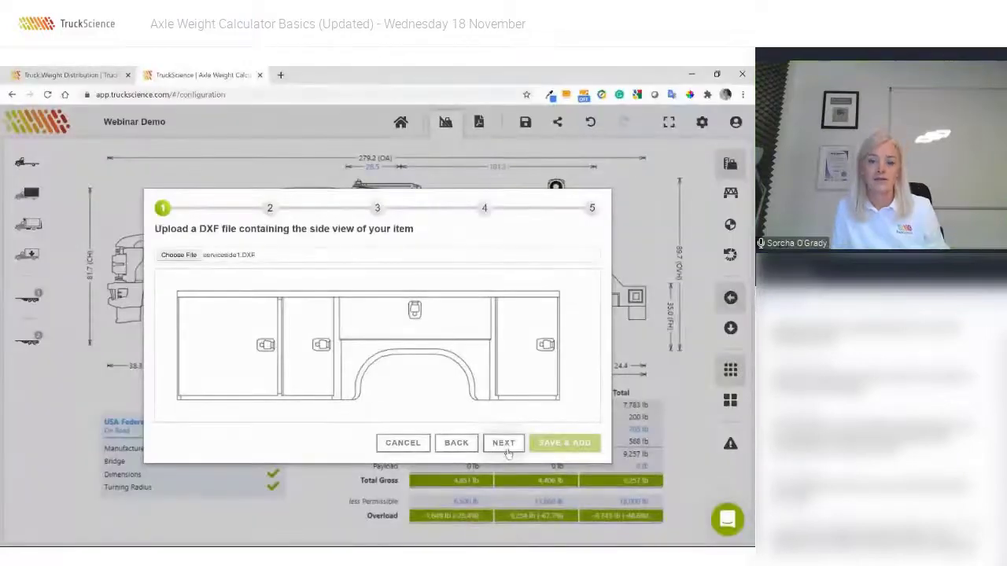
click(507, 445)
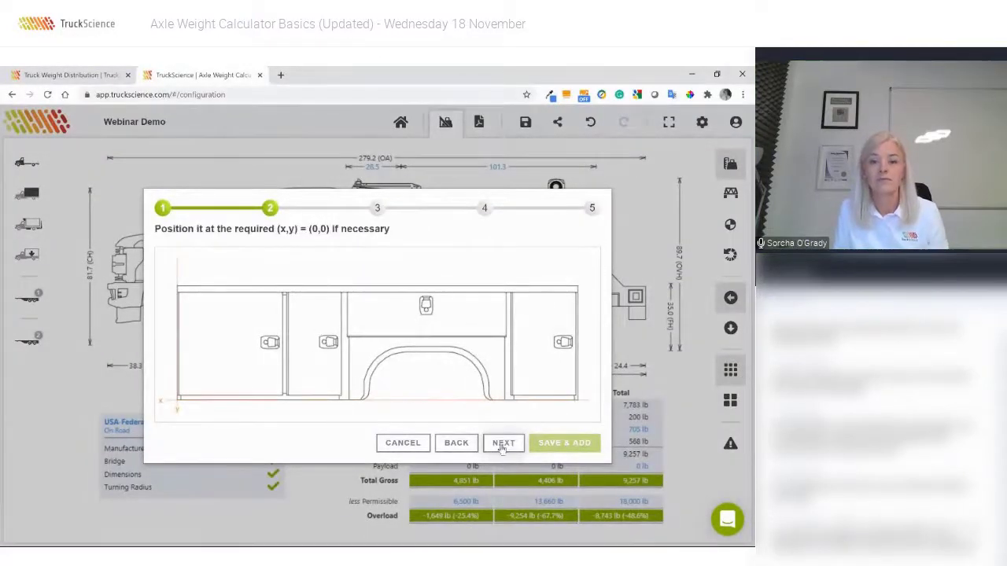
click(502, 445)
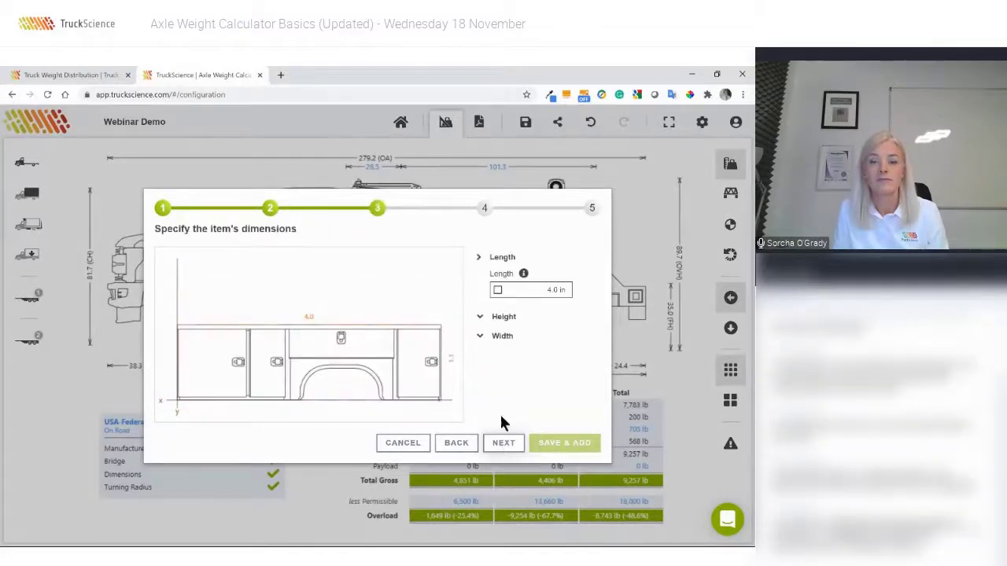
Set body length 133.0 in, crossmember height 5 in and chassis-top-to-body-bottom gap 12 in.
text(133)
click(496, 313)
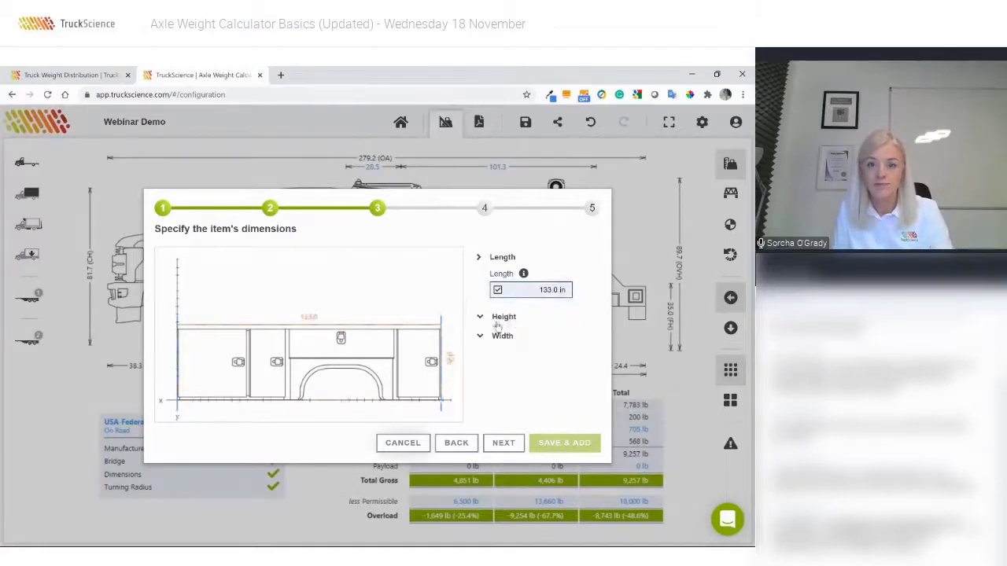
click(485, 318)
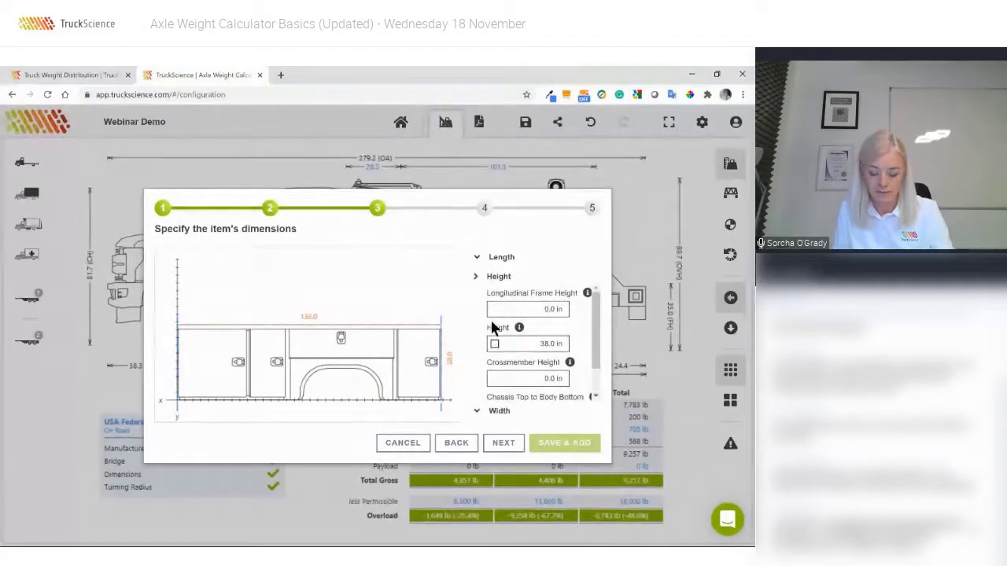
click(531, 379)
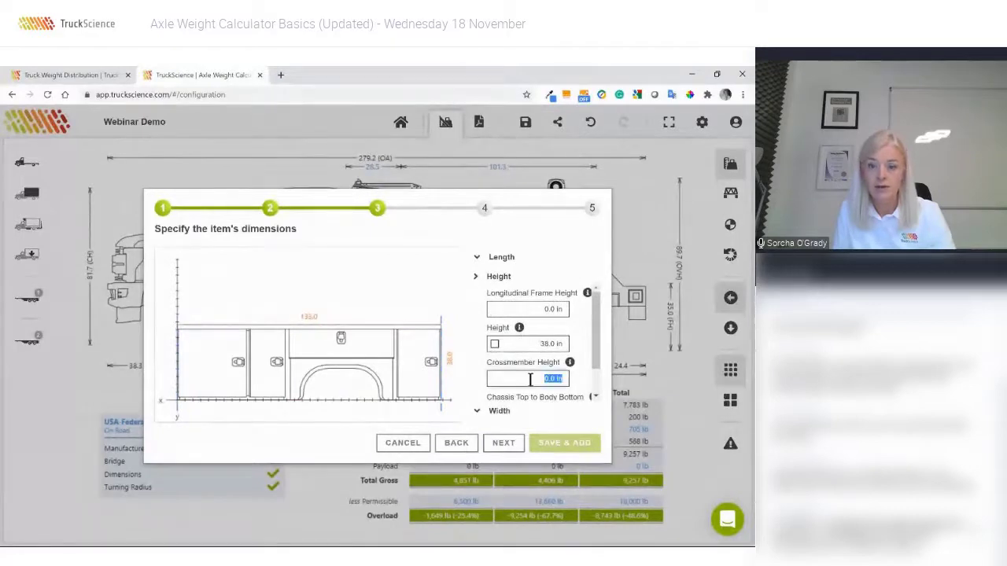
text(5)
key(Tab)
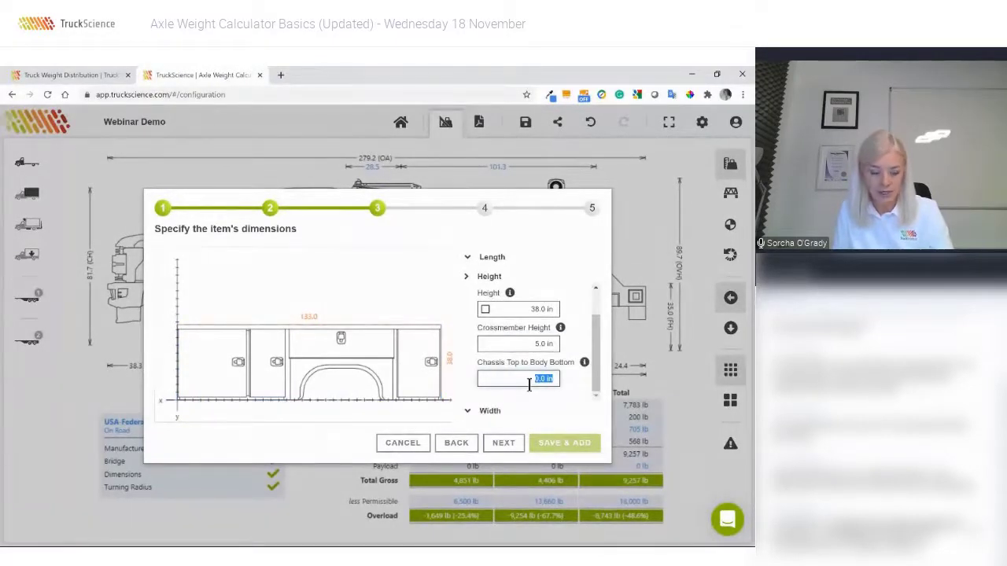
text(12)
key(Tab)
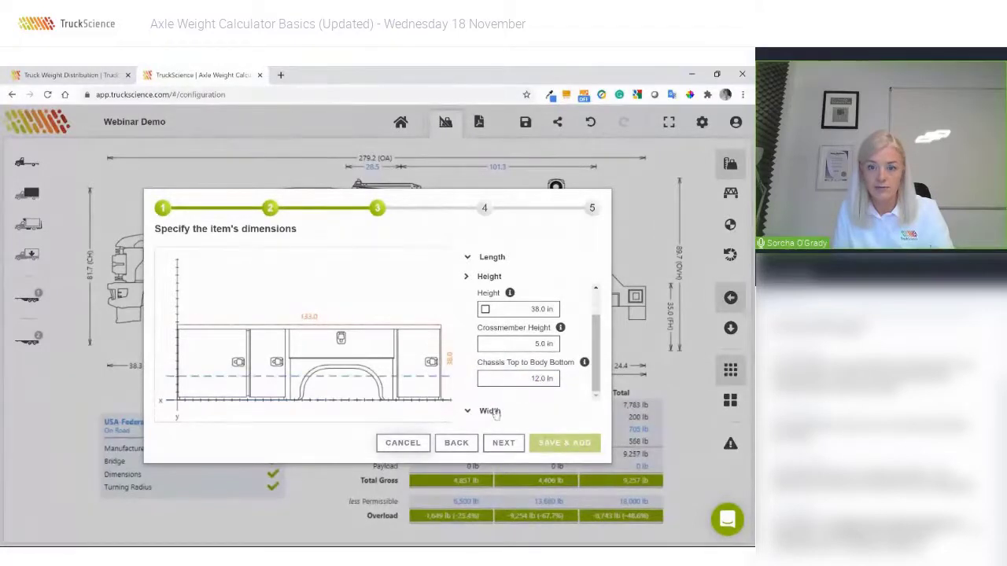
Set the body width to 94 in and both compartment depths to 25 in.
click(494, 412)
click(523, 331)
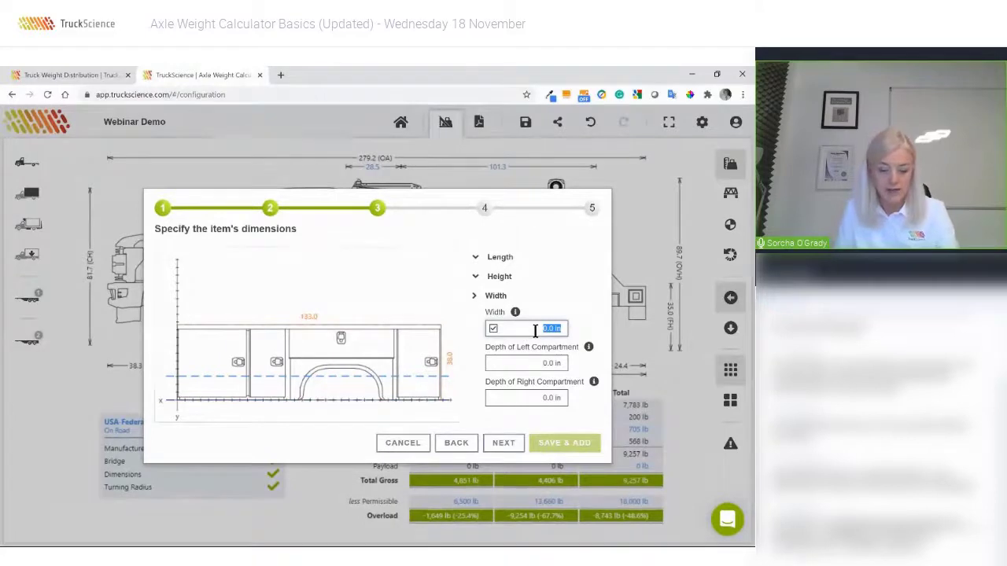
text(94)
key(Tab)
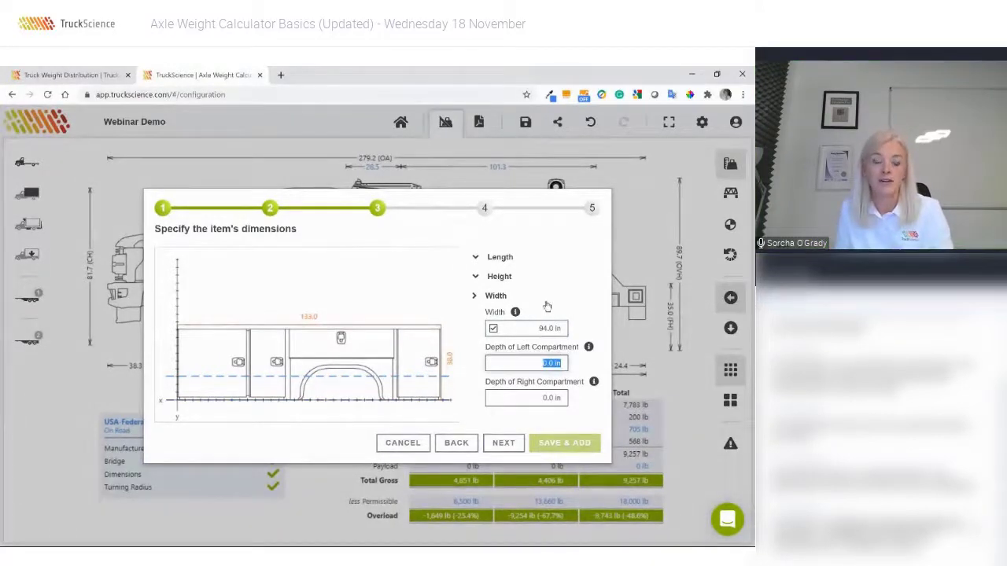
text(25)
key(Tab)
text(2)
key(Tab)
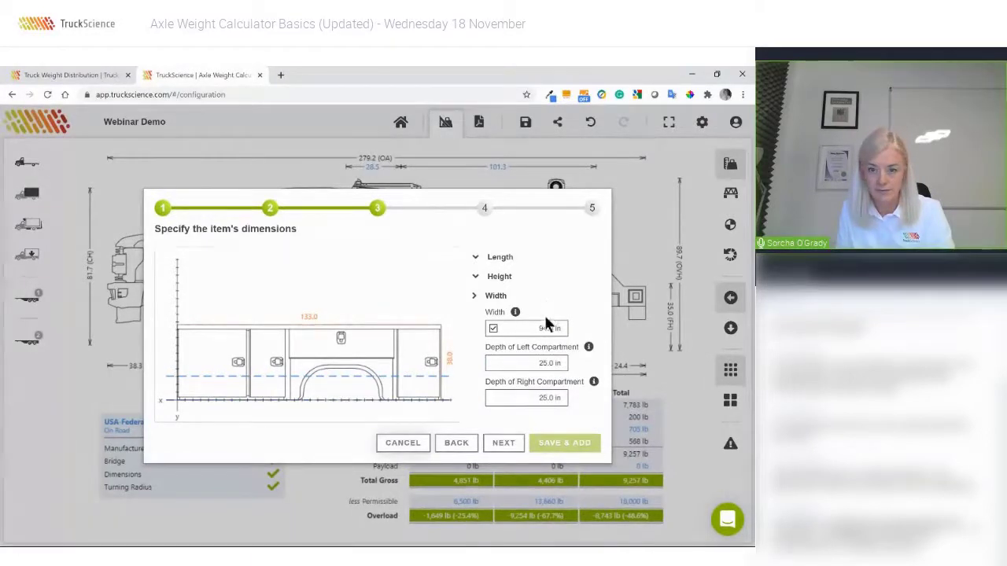
Enter a 997 lb body weight, describe the body as 'Webinar Body XYZ01', and save it onto the truck.
click(506, 443)
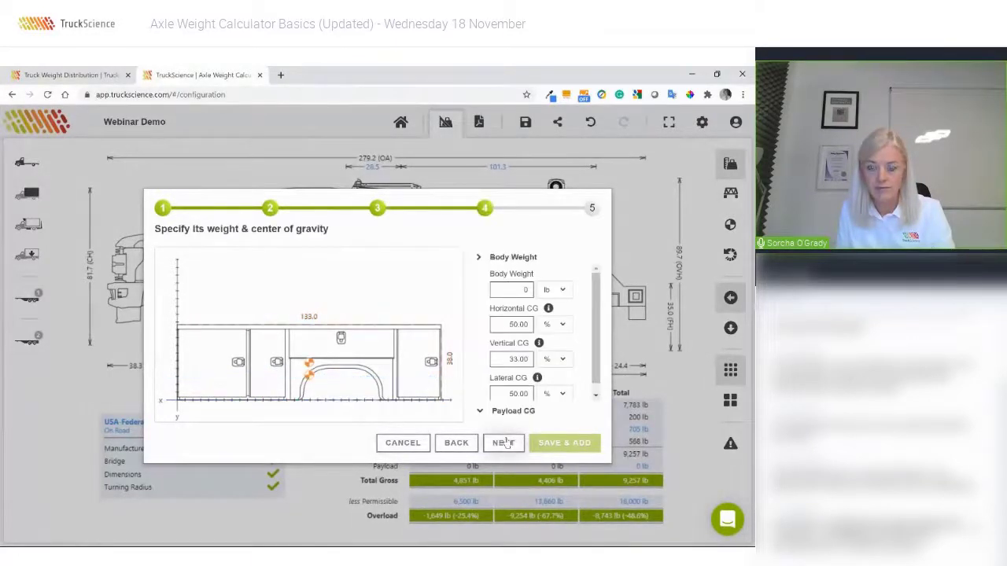
click(531, 289)
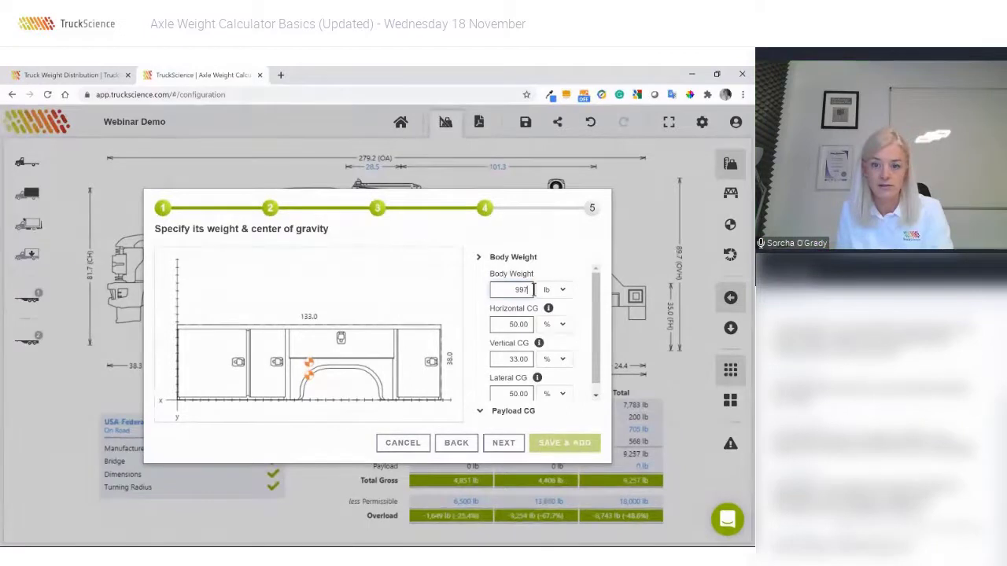
click(504, 445)
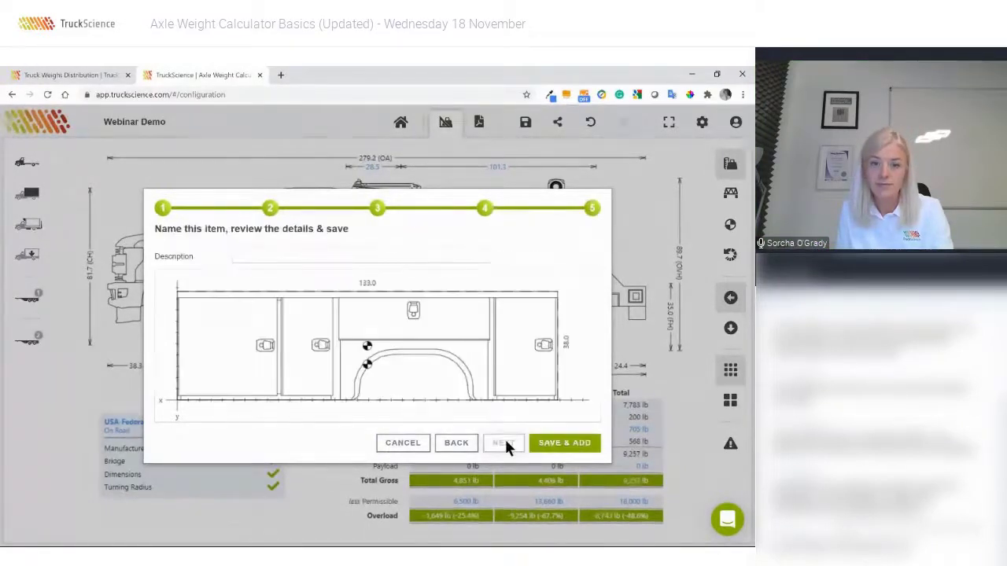
text(Webinar Body XYZ01)
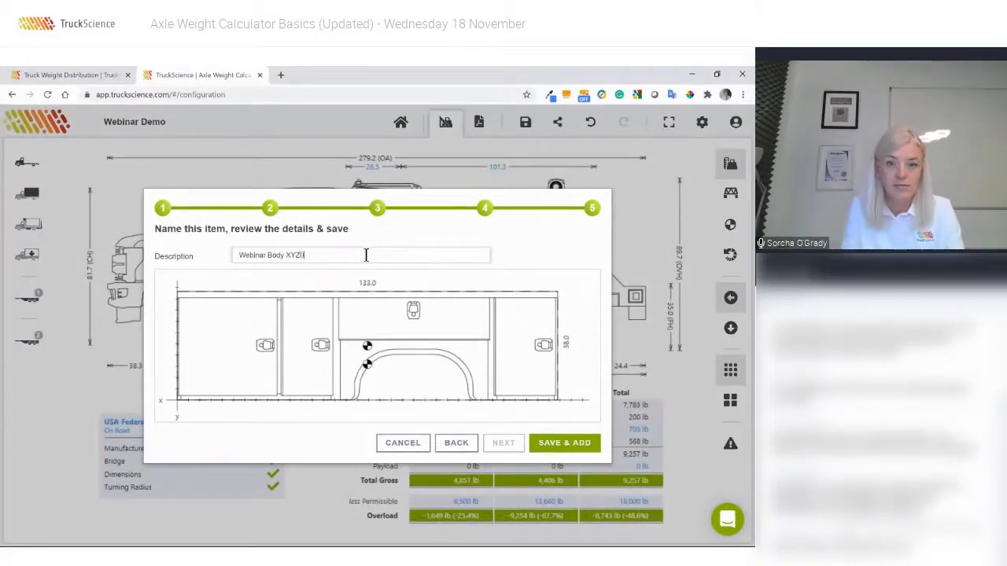
click(563, 445)
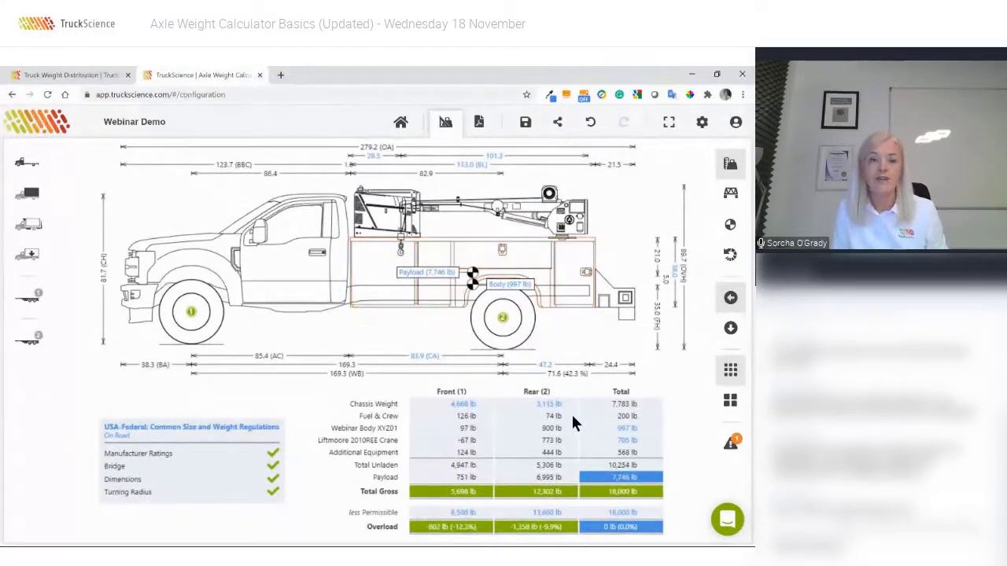
Save Webinar Body XYZ01 to the Team library, accepting that teammates can edit it.
click(385, 285)
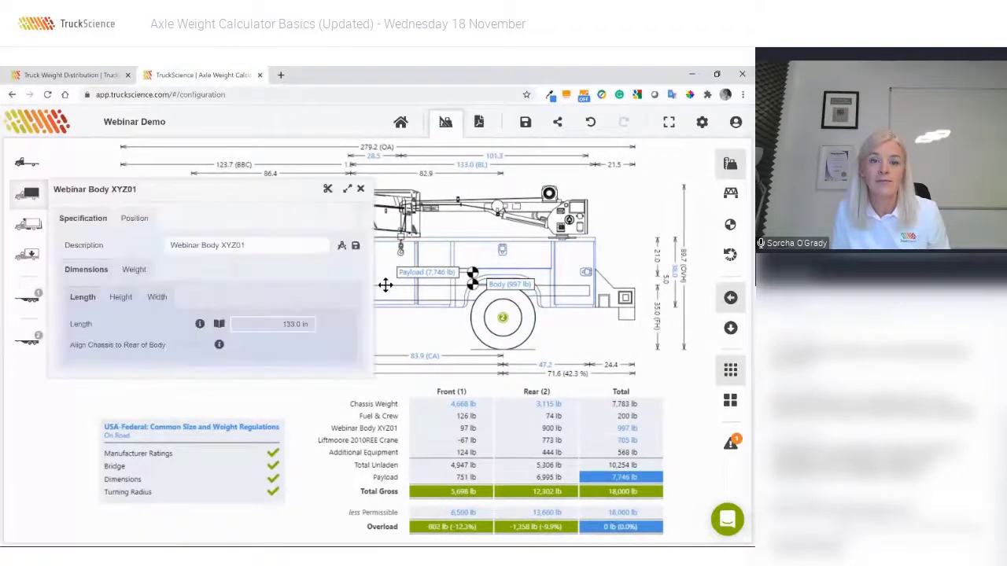
click(355, 247)
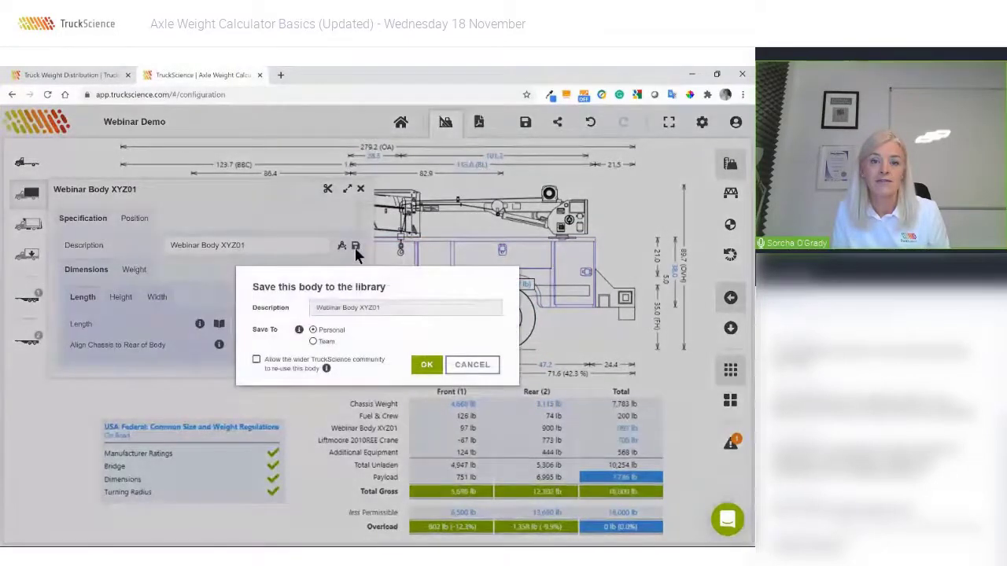
click(327, 343)
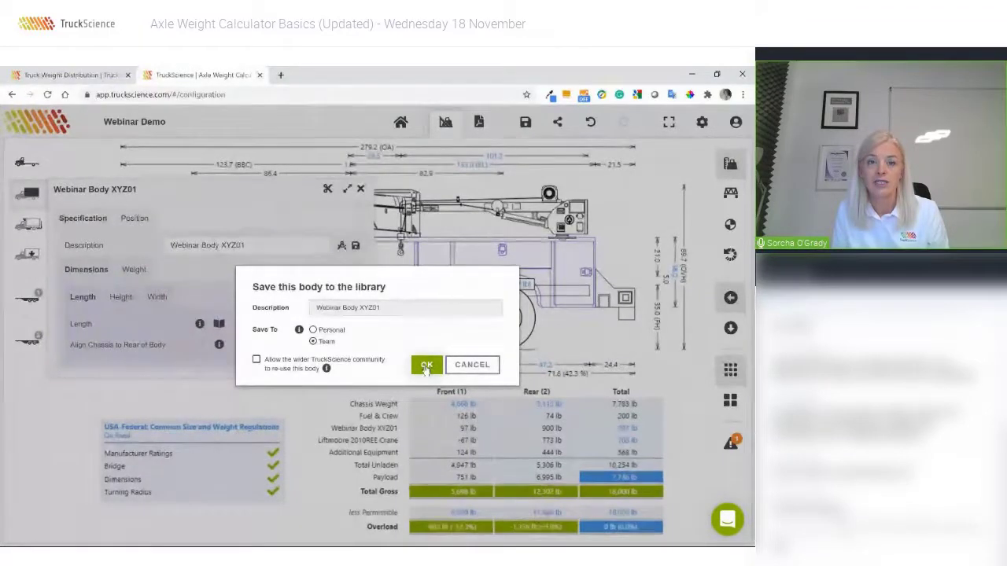
click(426, 366)
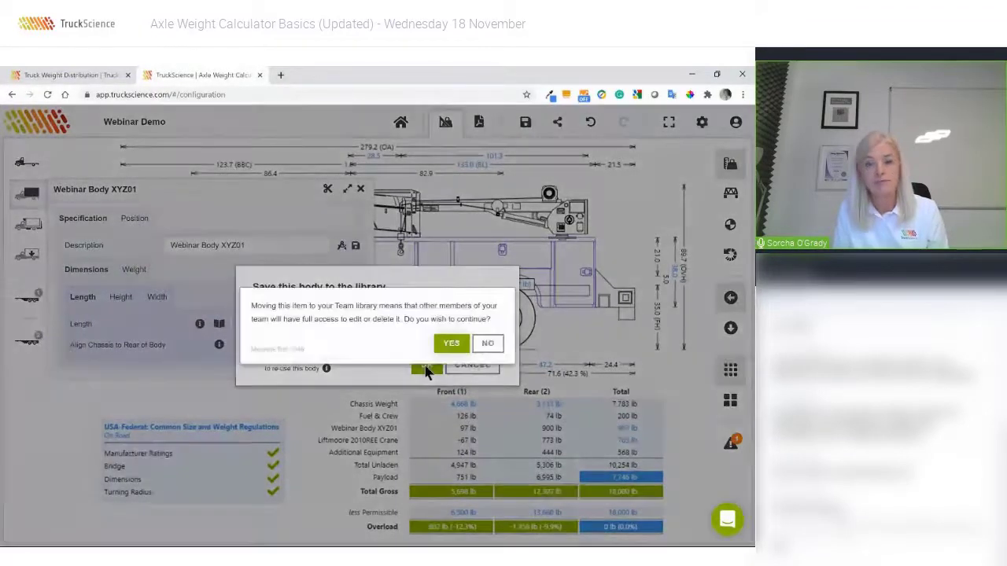
click(450, 344)
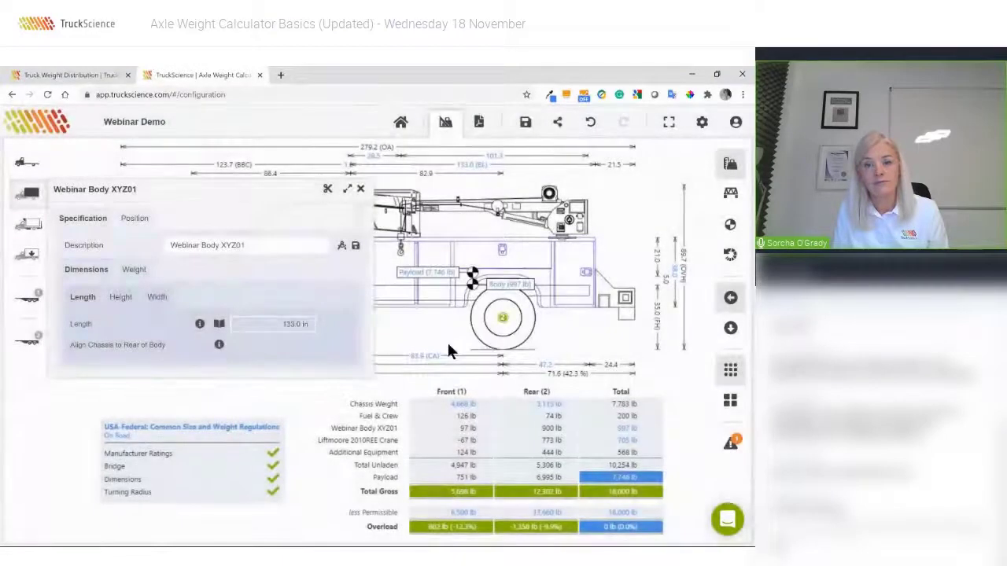
click(361, 189)
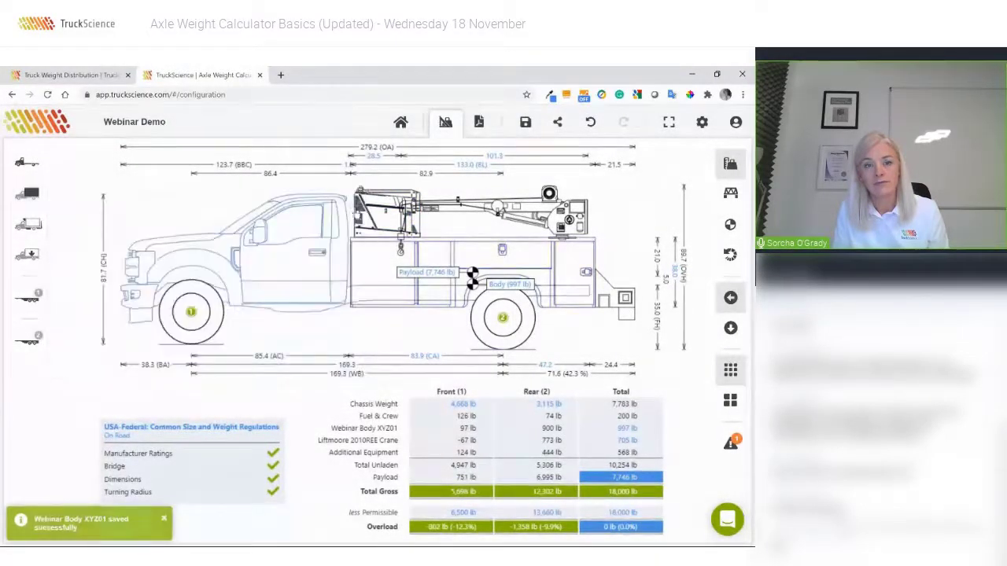
click(570, 290)
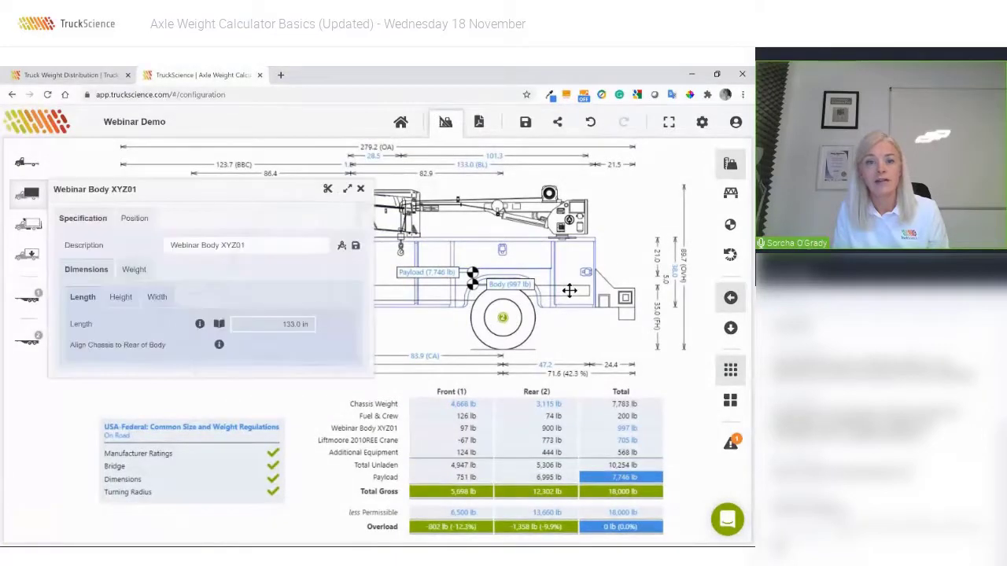
Remove the current body and fit Webinar Body XYZ01 from the Team service-body list.
click(328, 191)
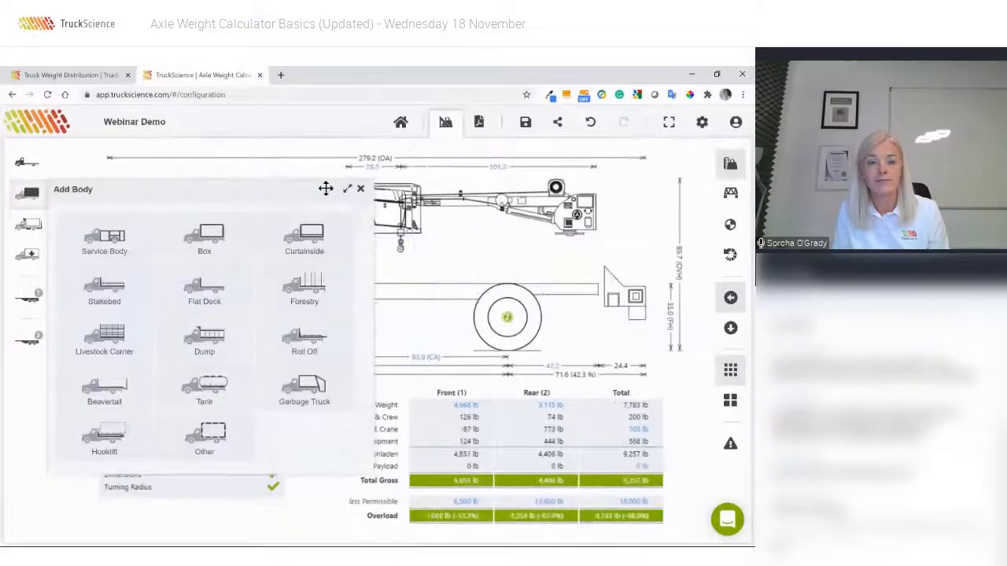
click(102, 238)
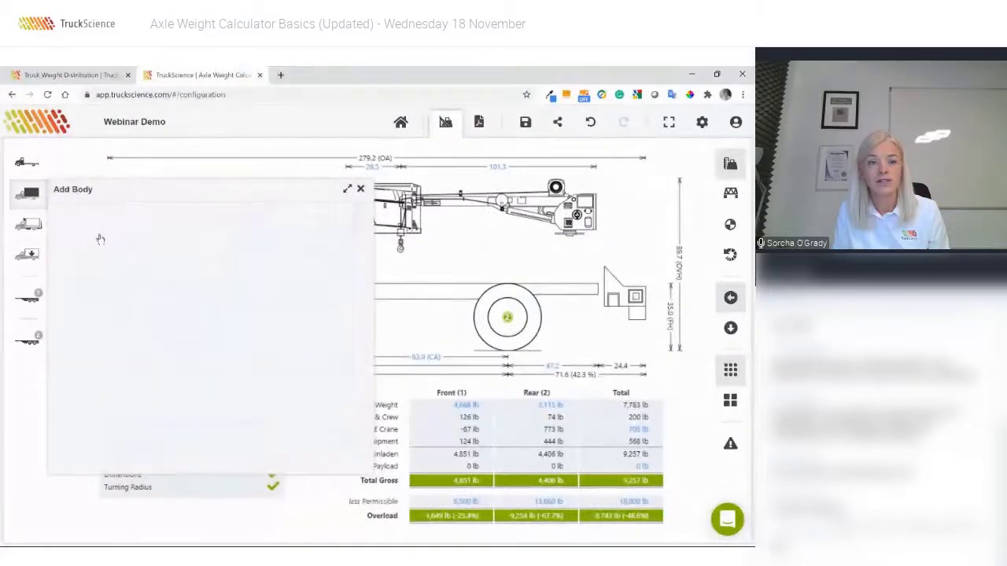
click(227, 240)
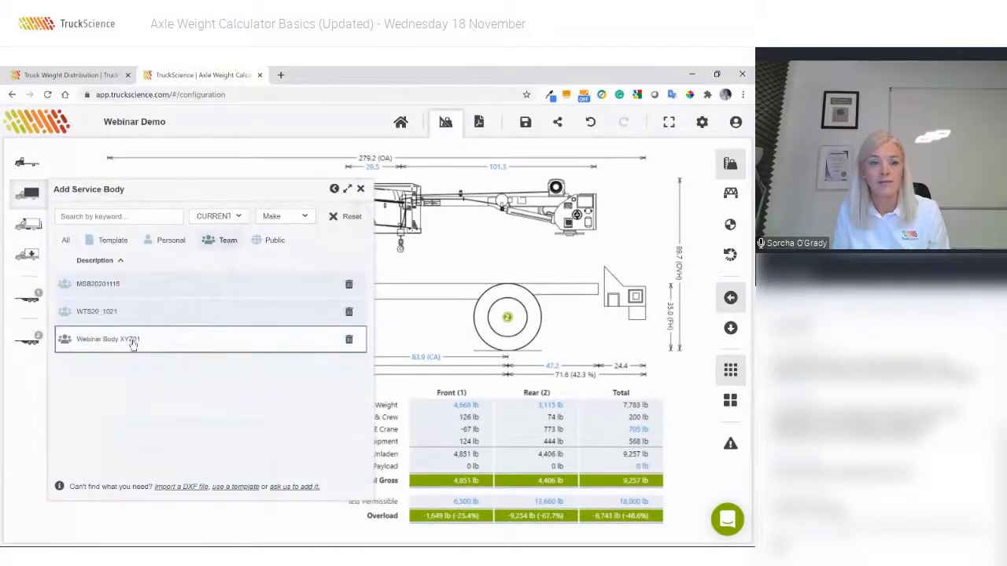
click(133, 345)
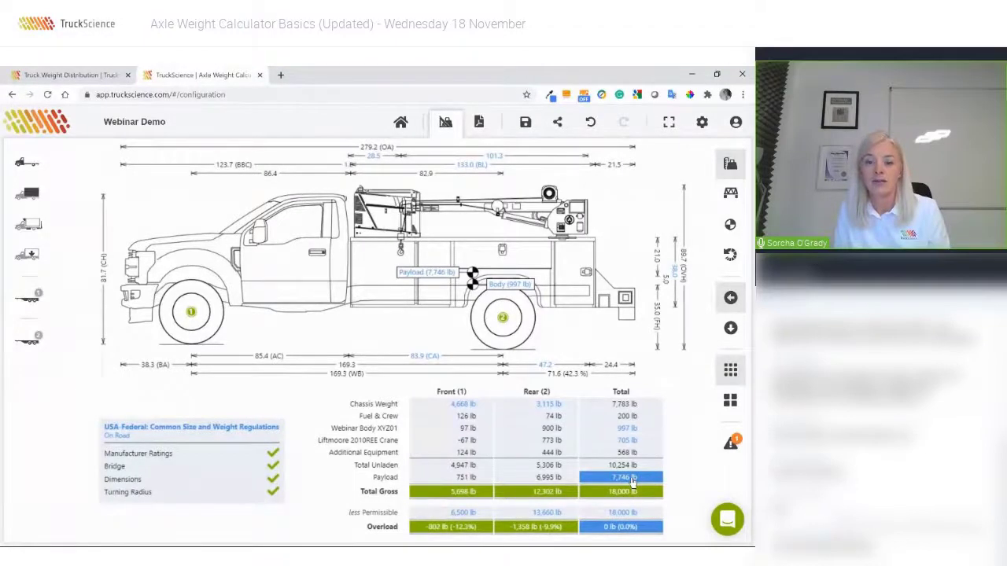
click(632, 482)
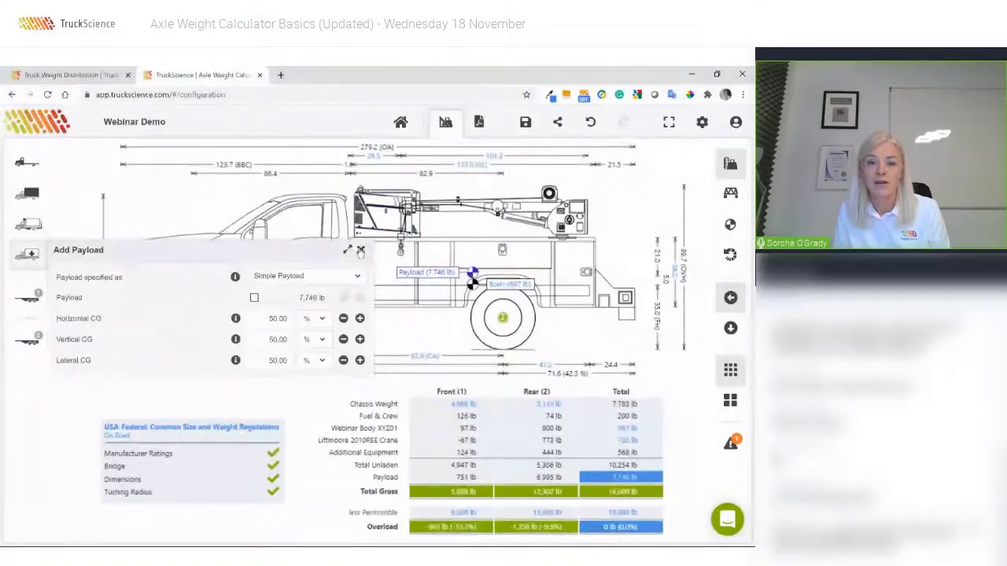
Switch the payload to Detailed Payload and add the 1,000 lb Generic Payload Template.
click(431, 282)
click(430, 276)
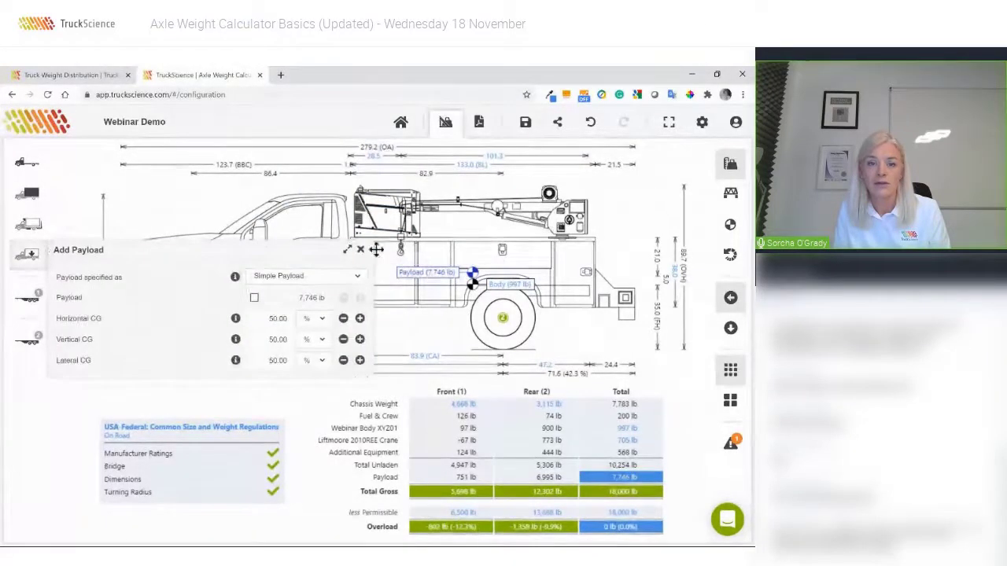
click(77, 259)
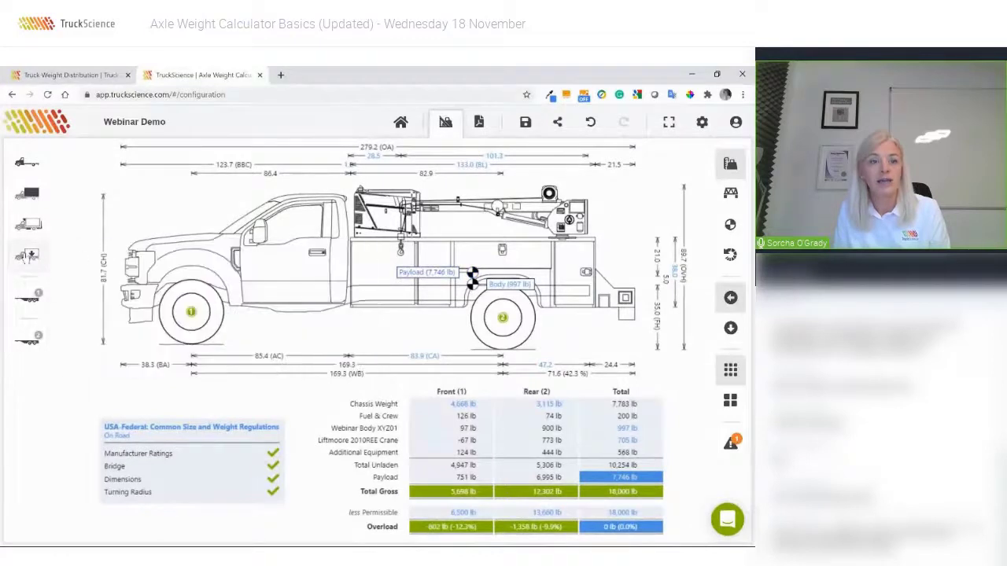
click(27, 256)
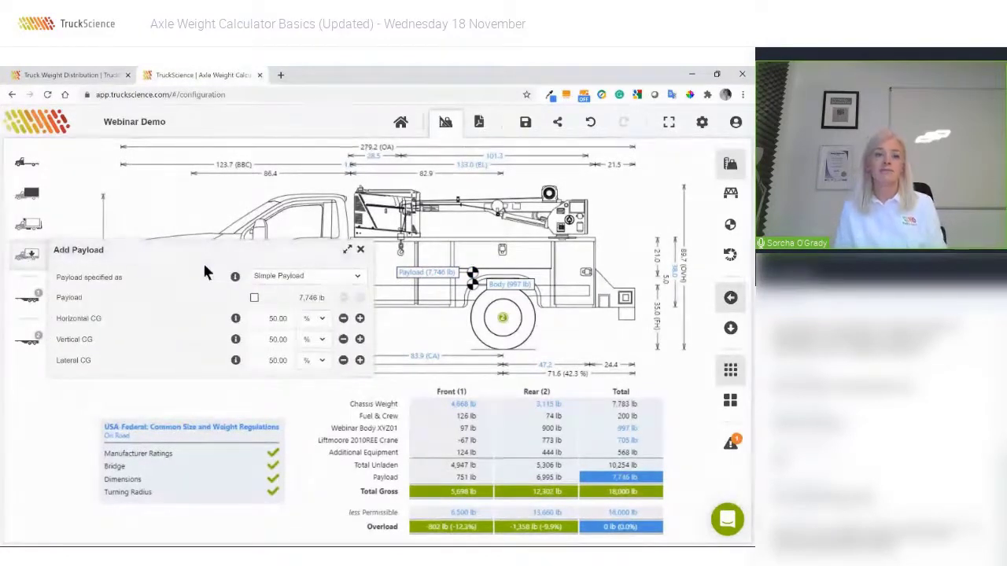
click(279, 277)
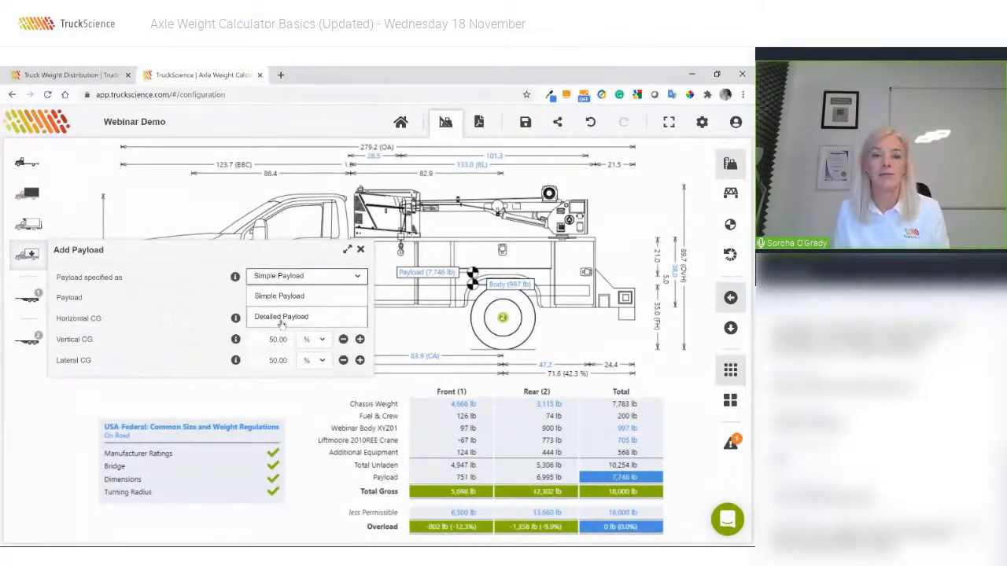
click(281, 318)
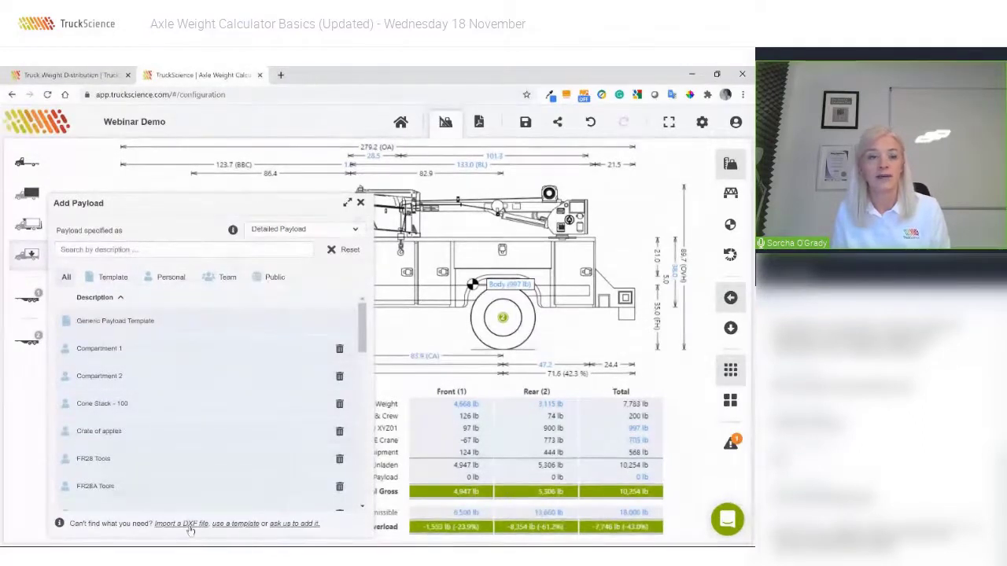
click(136, 328)
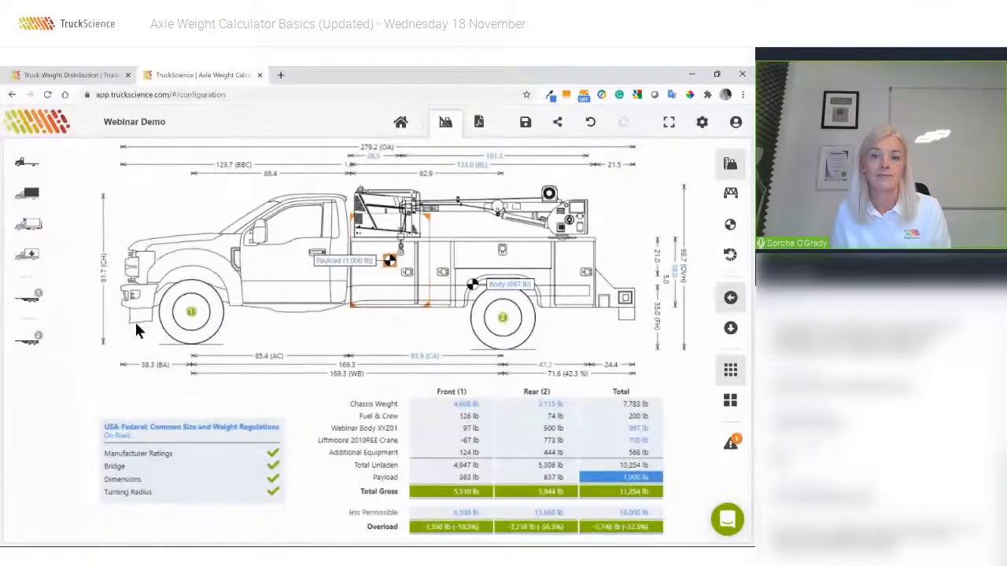
click(361, 287)
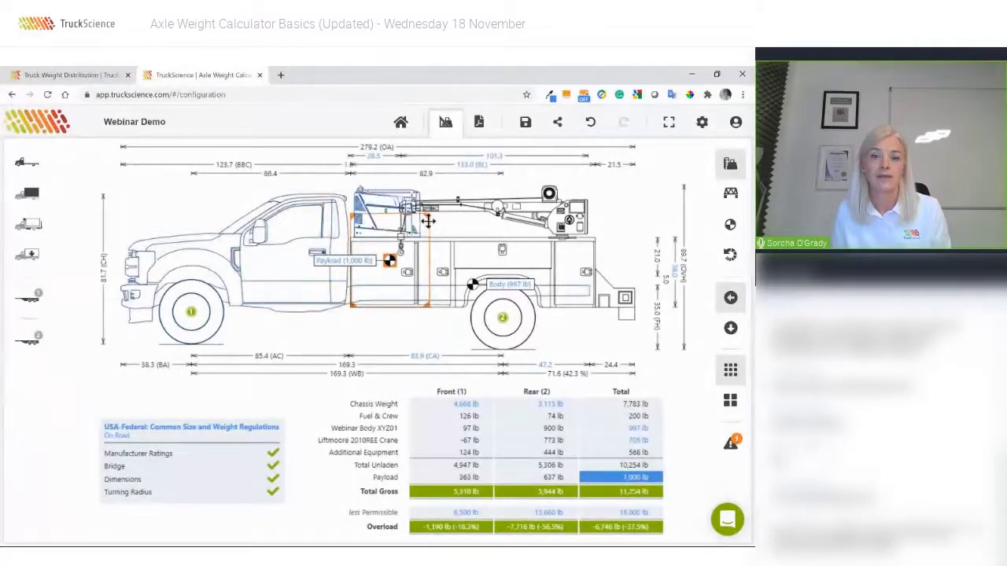
Name the payload 'Tools' and make it 32 x 32 x 32 in.
double_click(425, 227)
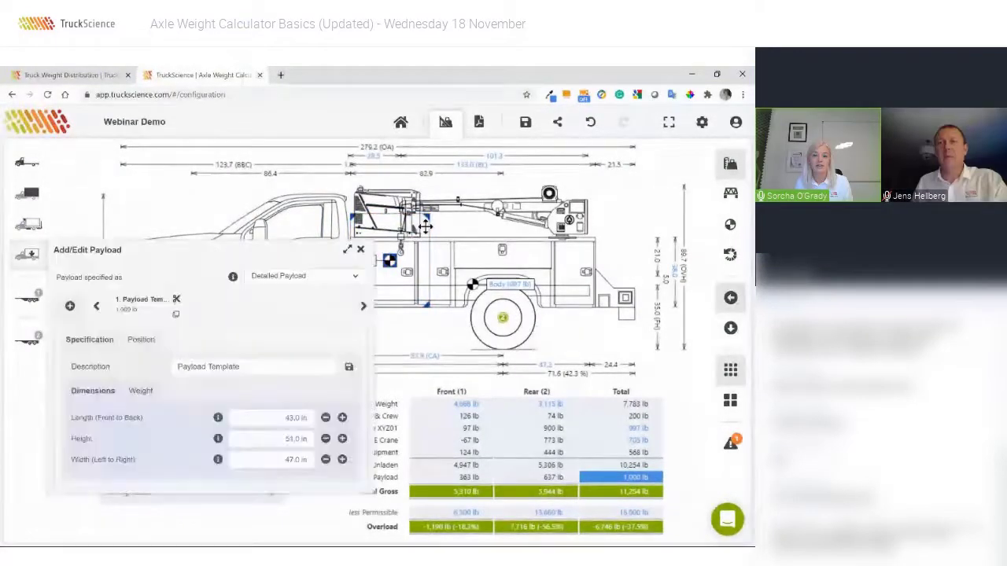
click(299, 421)
click(273, 367)
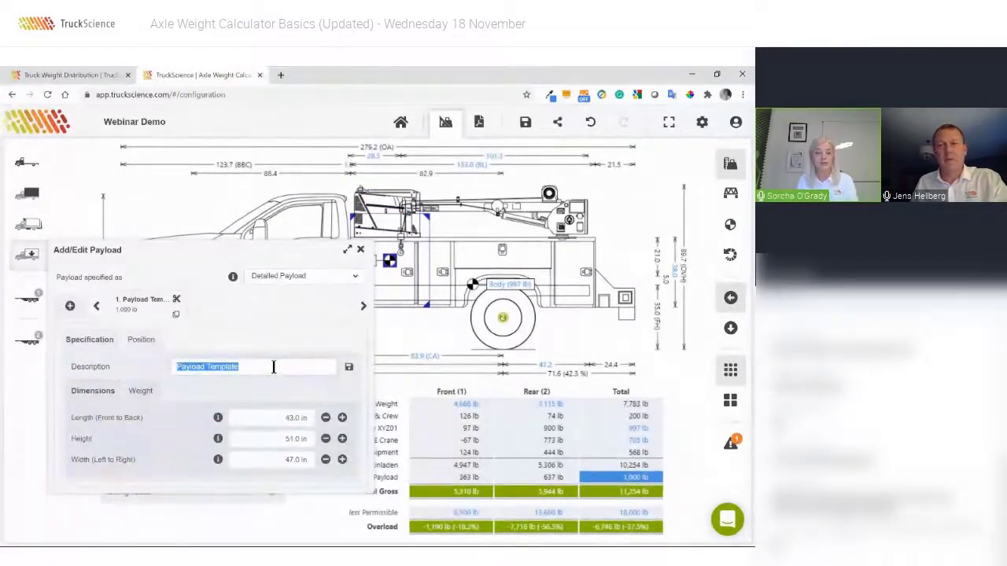
text(Tools)
key(Tab)
click(286, 417)
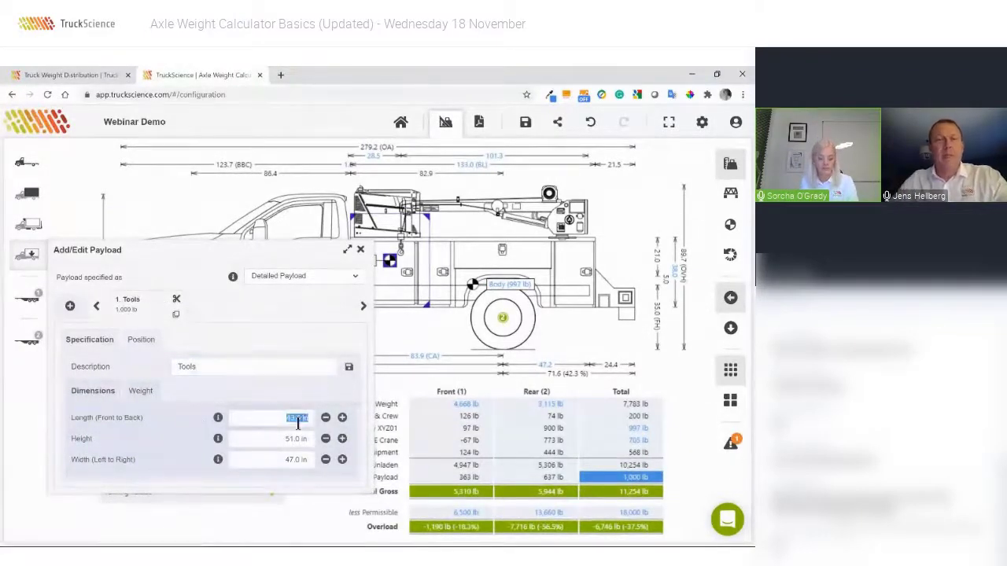
text(32)
click(288, 441)
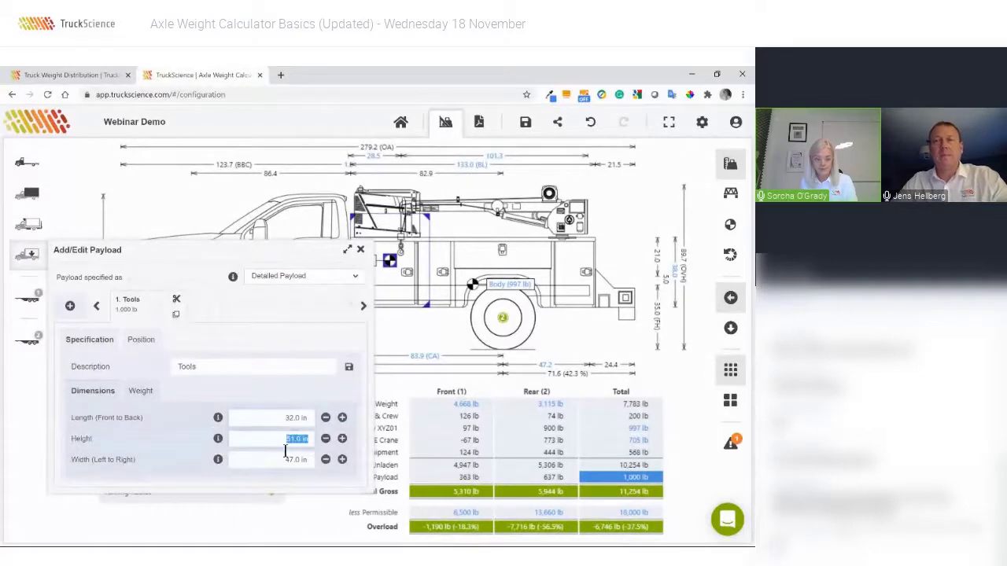
text(32)
click(287, 458)
text(32)
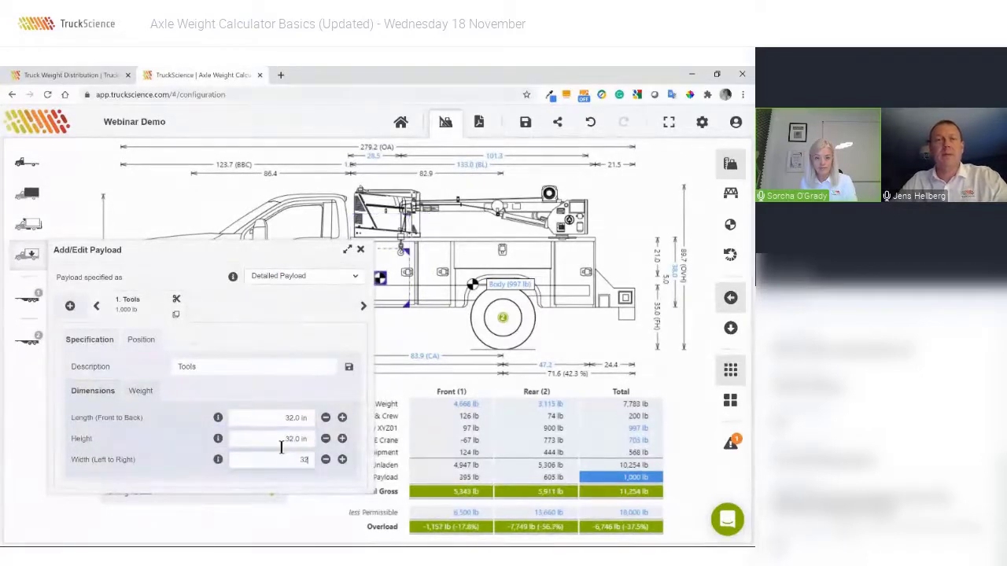
key(Return)
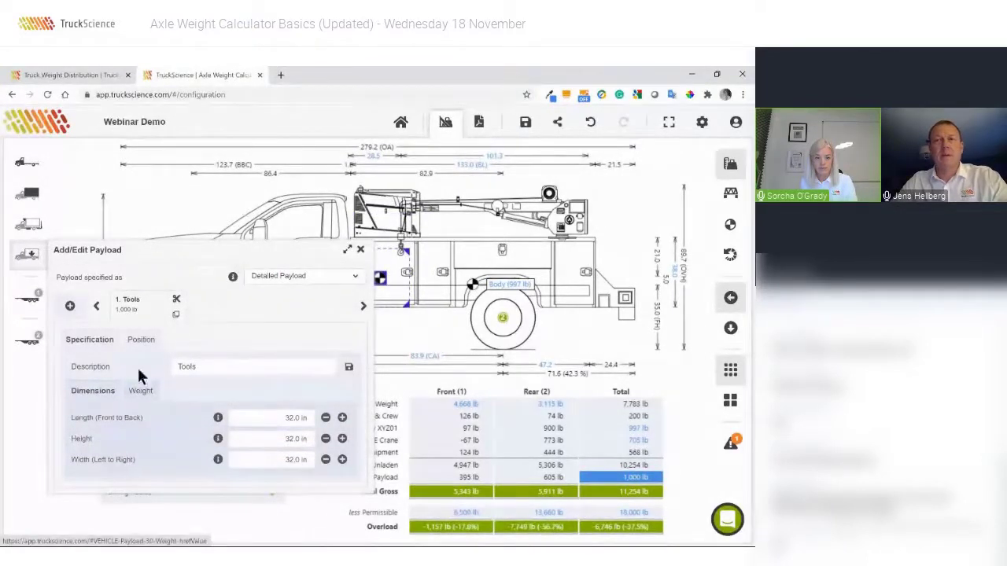
Position the payload 2 in from the headboard, sidewall and floor.
click(139, 343)
click(276, 372)
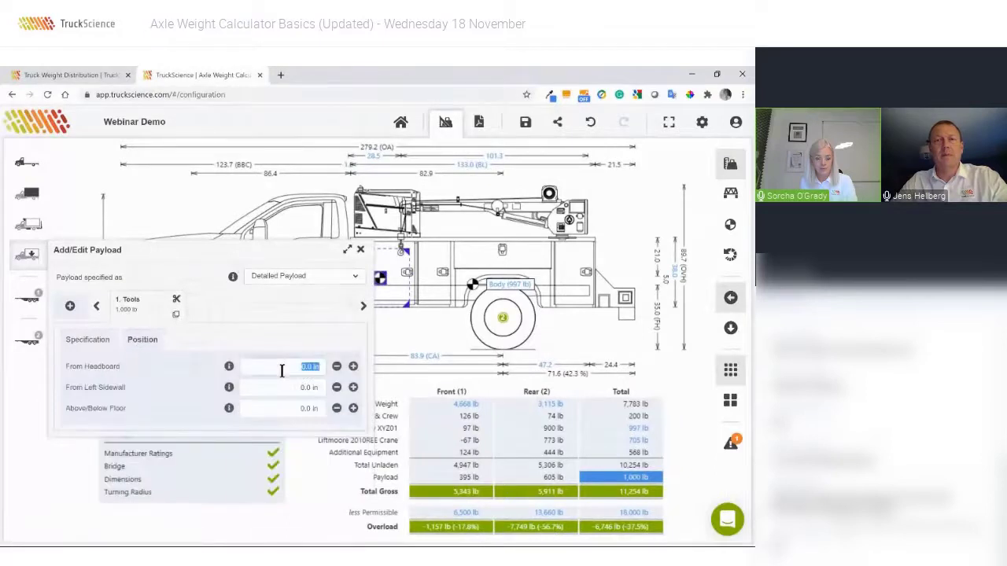
text(2)
key(Tab)
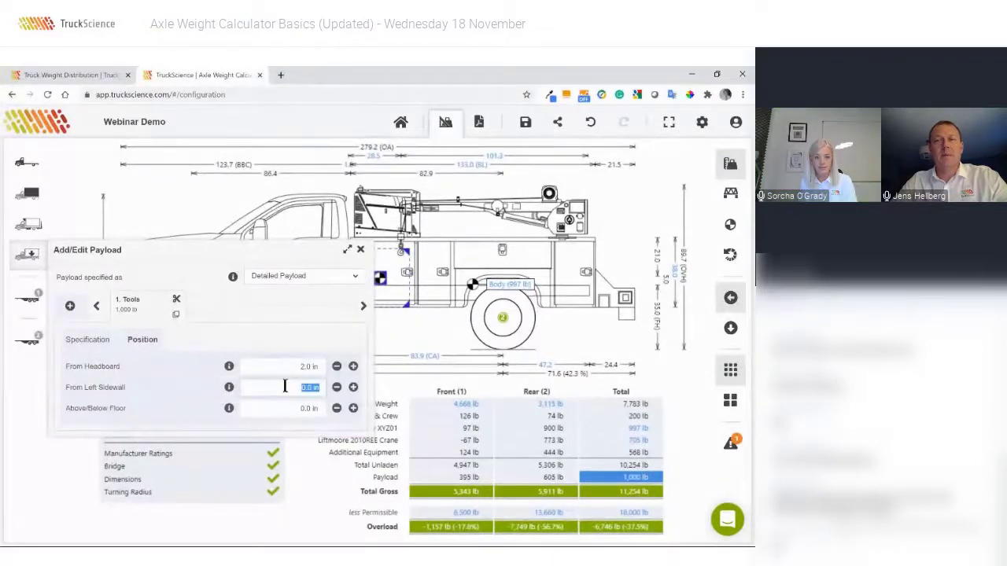
text(2)
key(Tab)
text(2)
key(Tab)
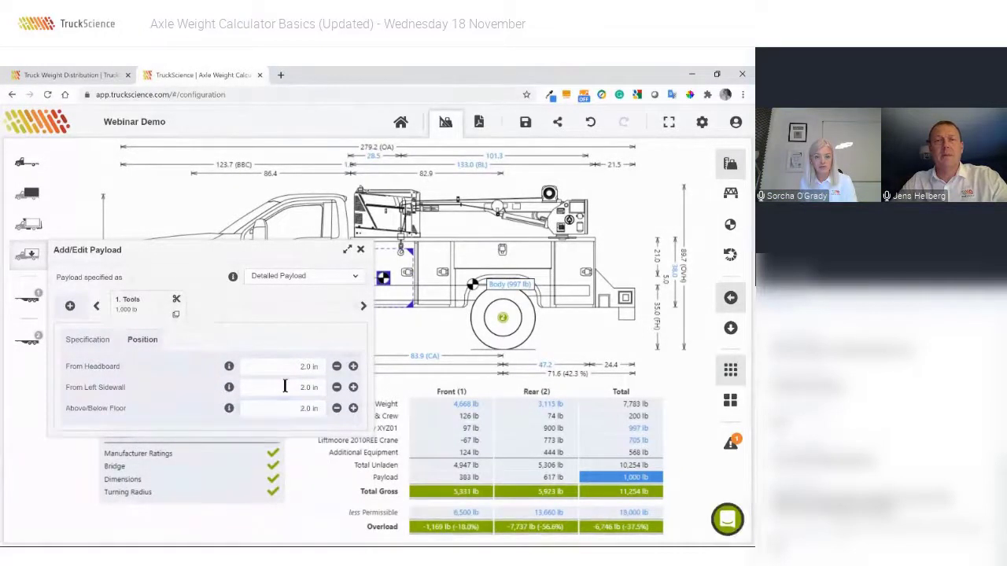
Set the payload weight to 7,500 lb.
click(93, 340)
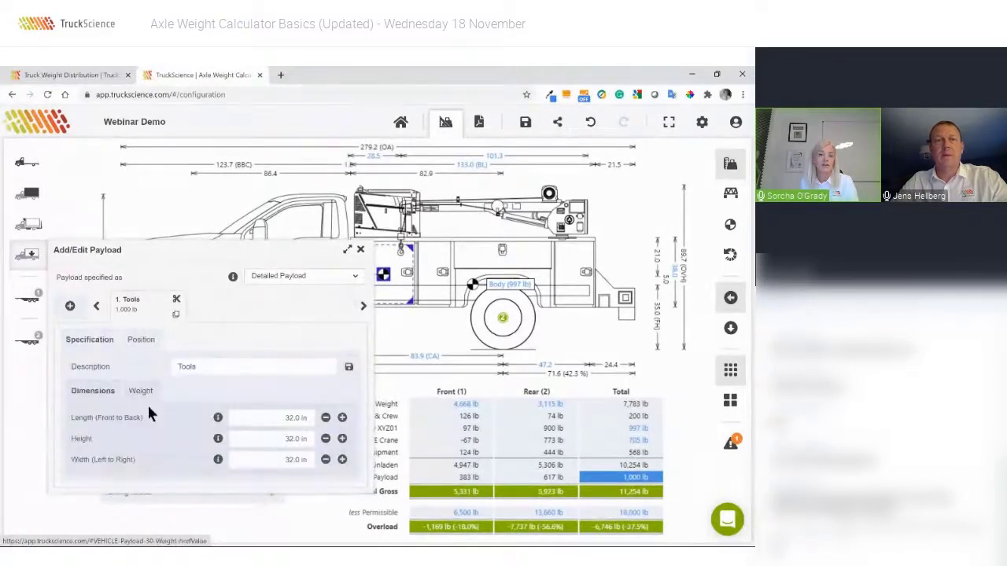
click(142, 391)
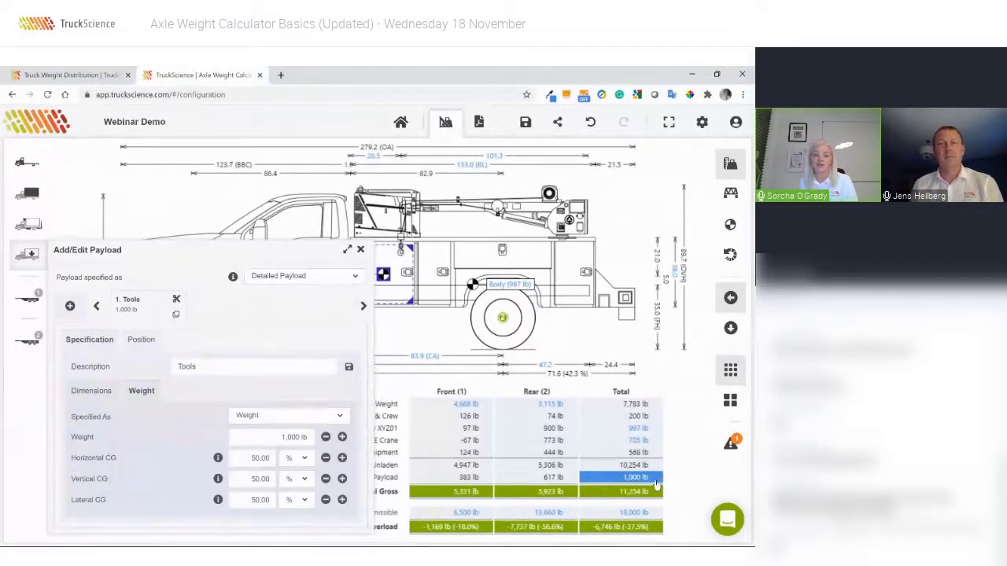
click(286, 441)
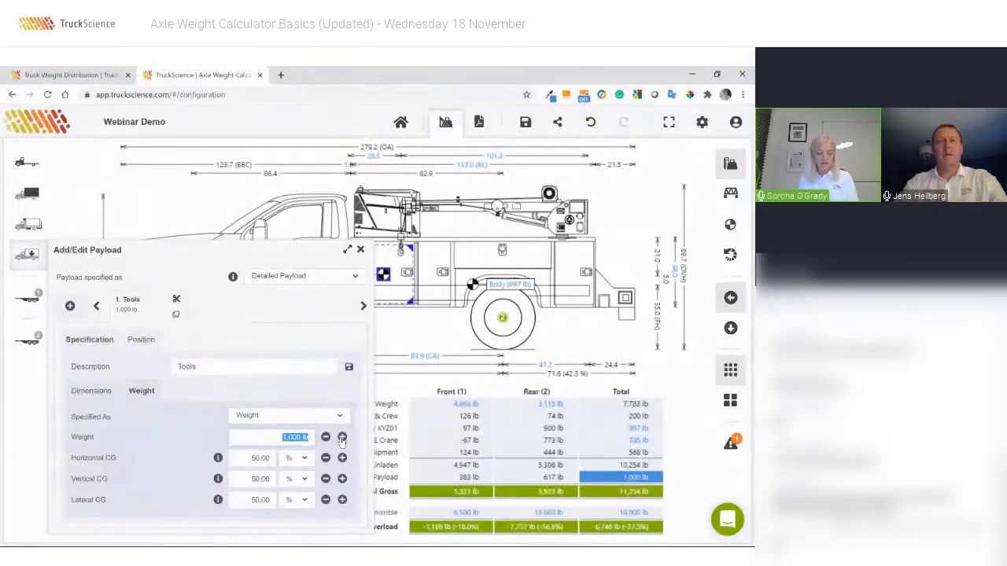
text(7500)
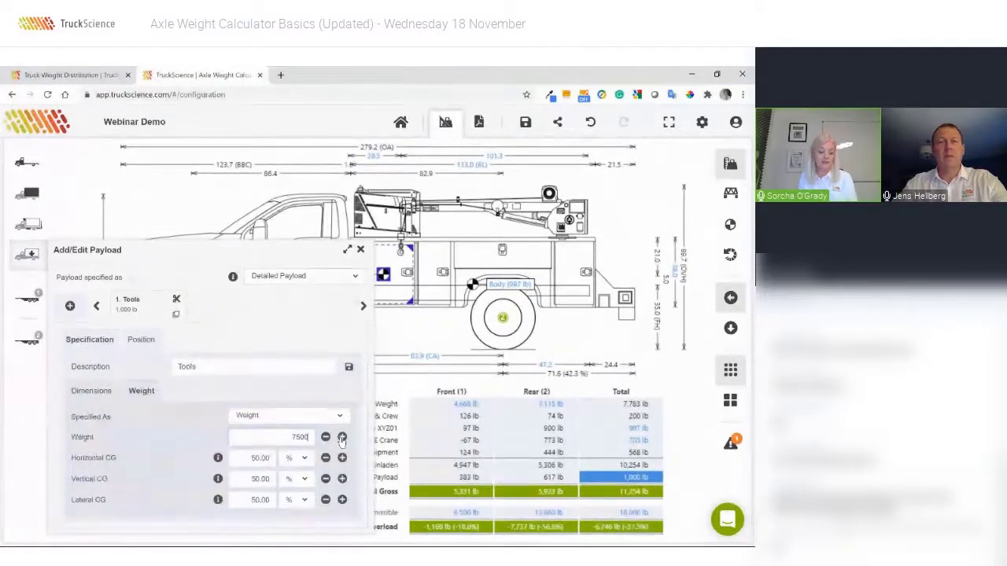
key(Tab)
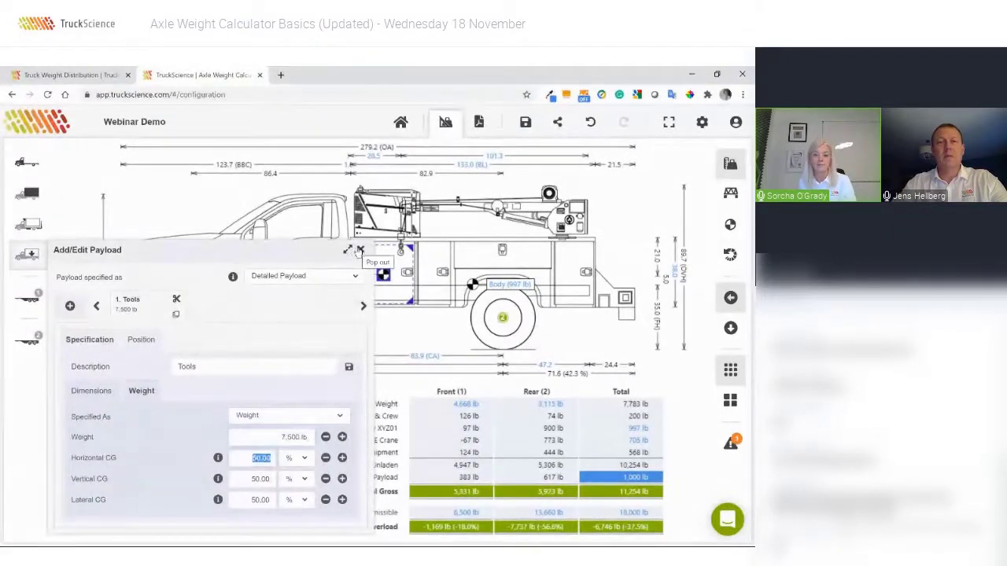
Close the payload editor and vehicle details to show the front axle 1,323 lb overloaded.
click(361, 250)
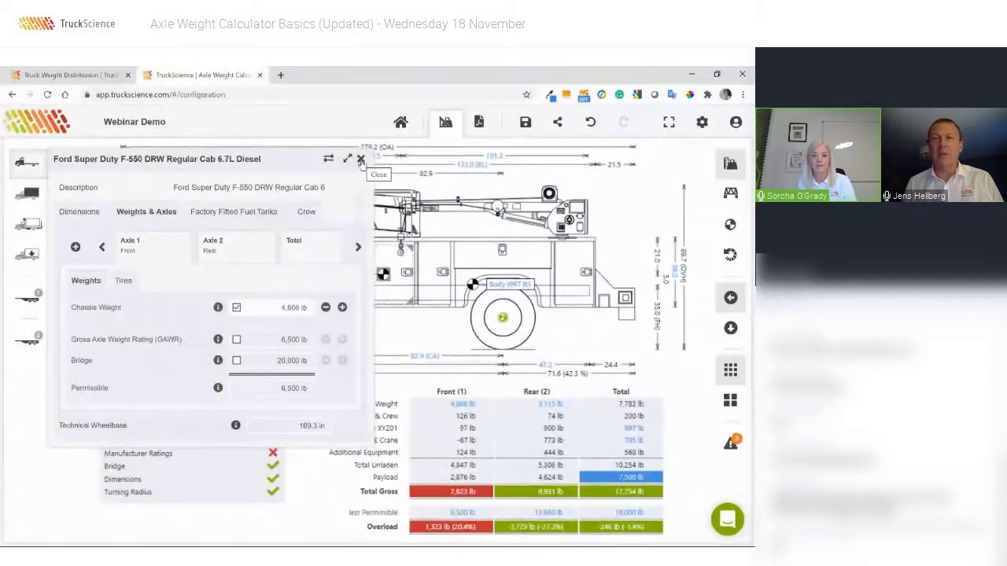
click(361, 160)
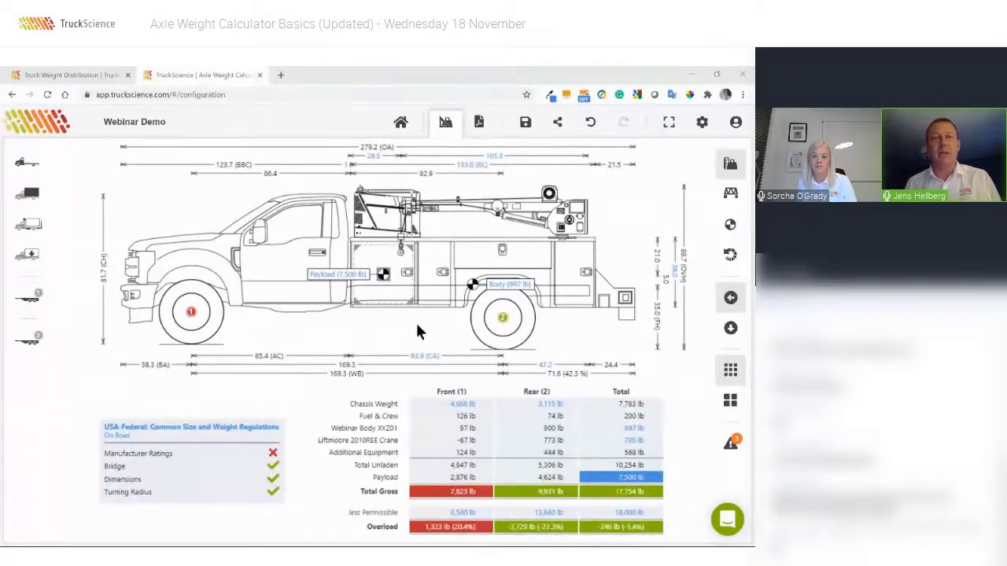
click(345, 277)
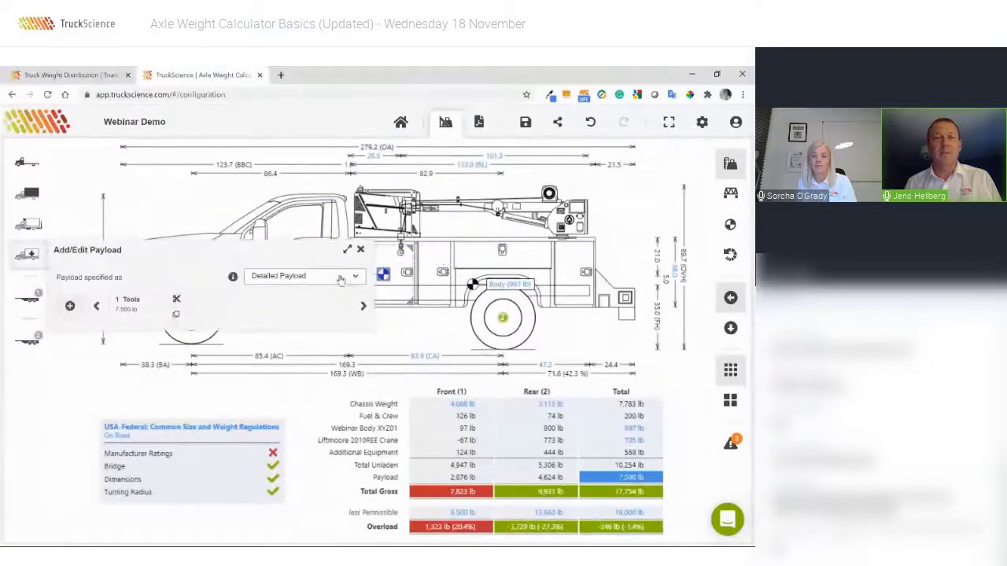
click(143, 309)
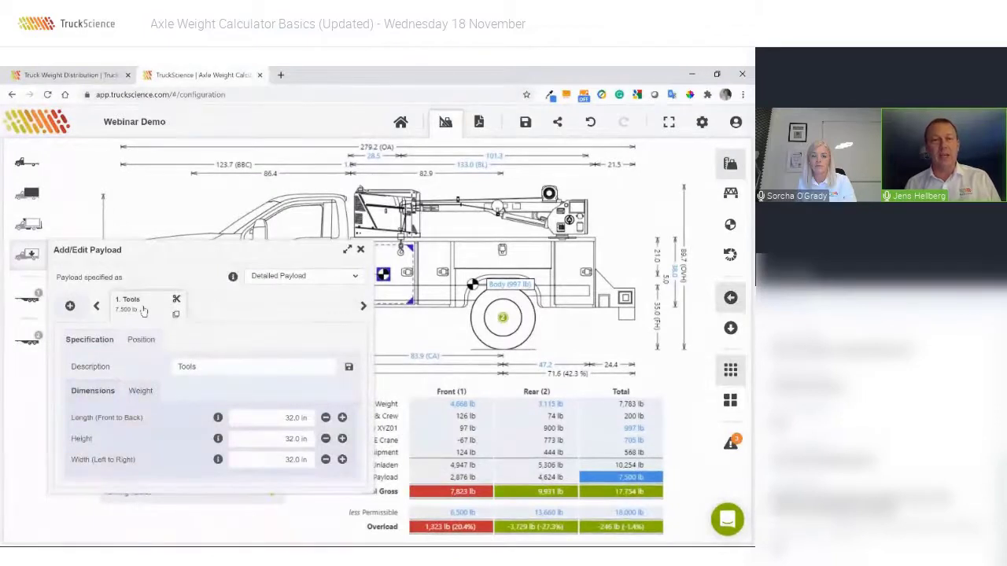
click(247, 365)
text(Tank)
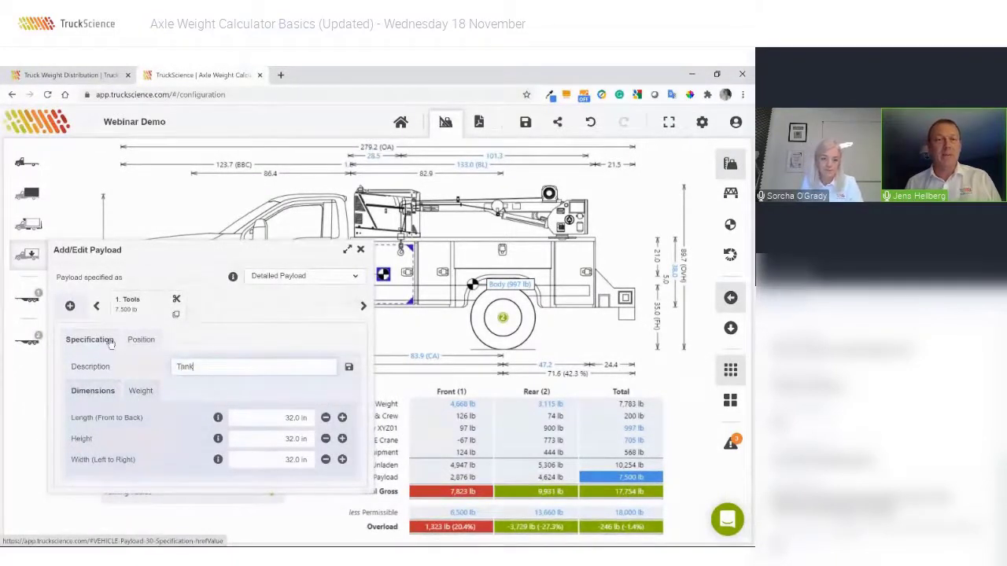
click(134, 391)
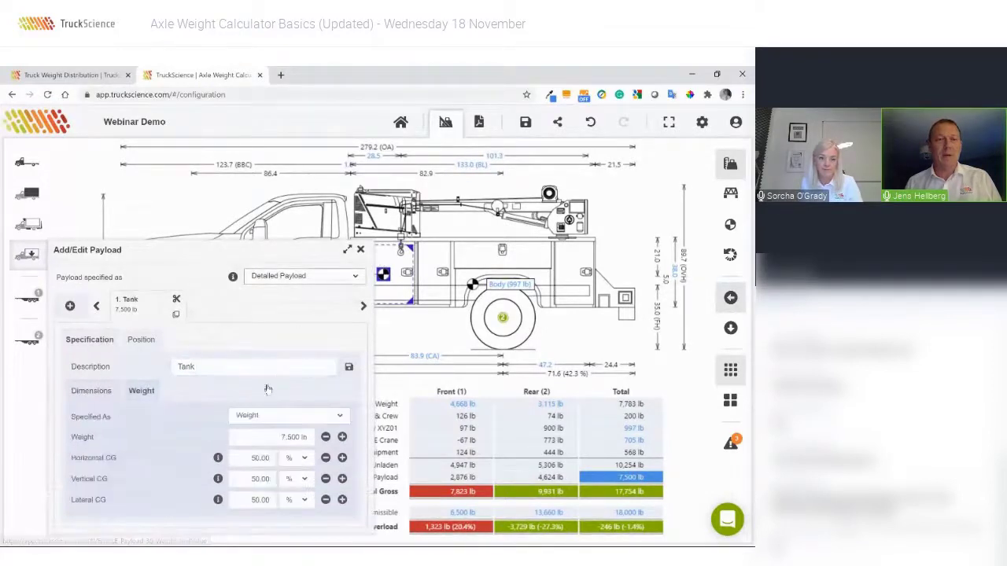
click(265, 416)
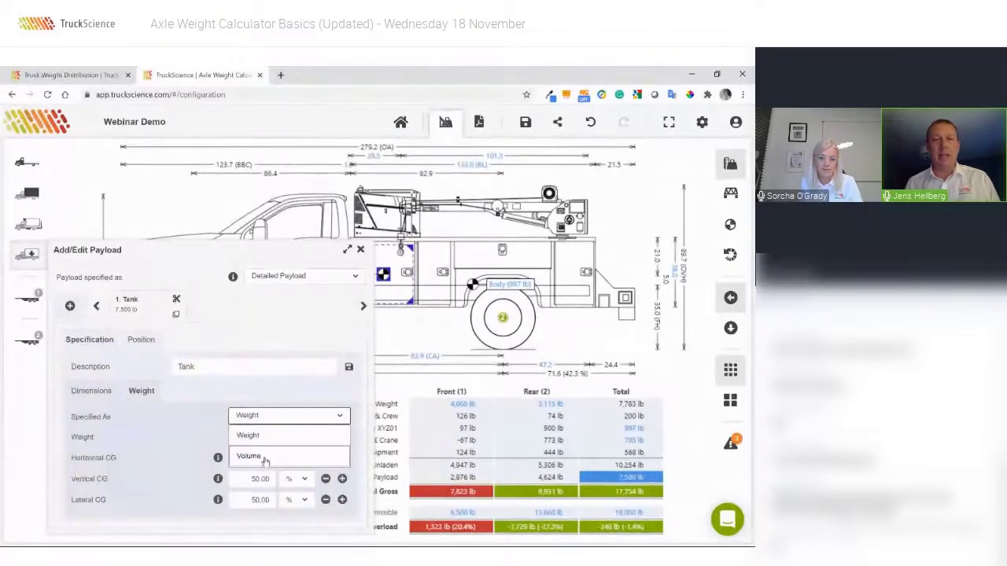
click(265, 458)
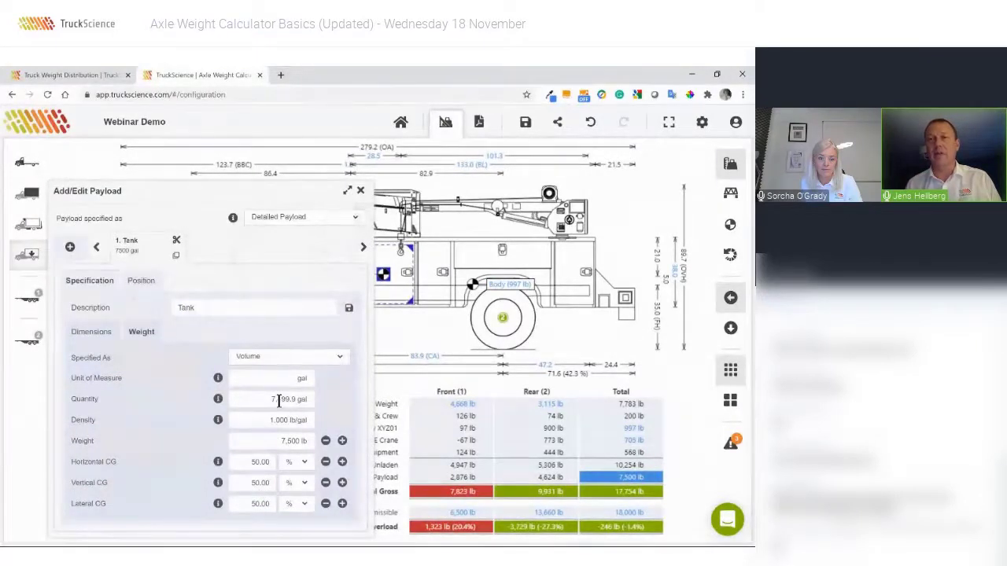
double_click(209, 307)
text(Tool)
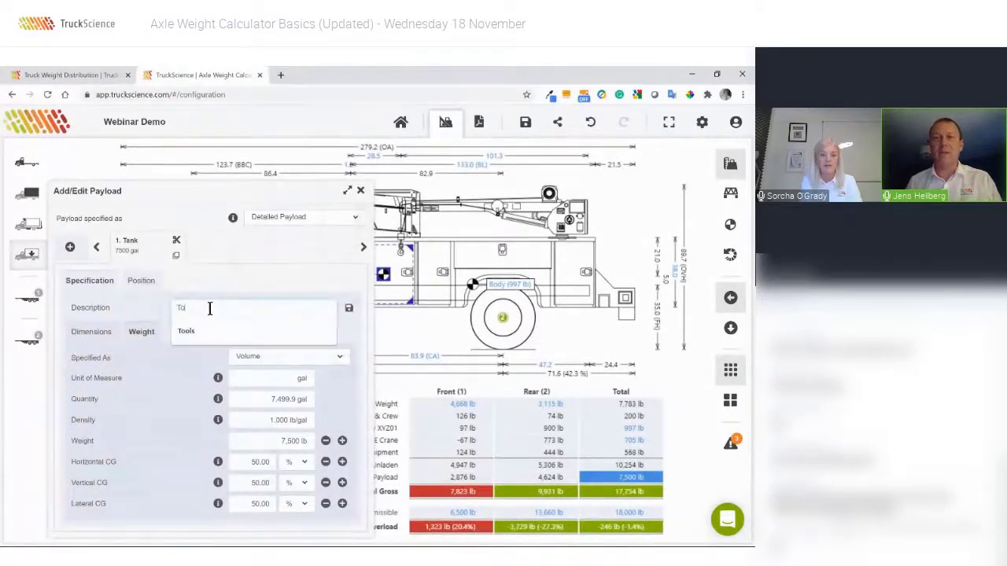
text(s)
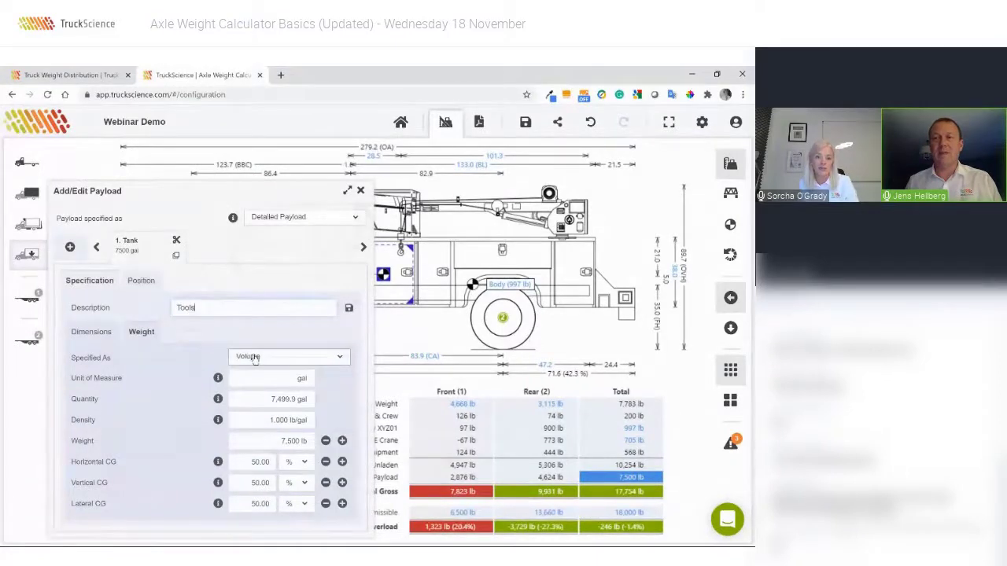
click(251, 357)
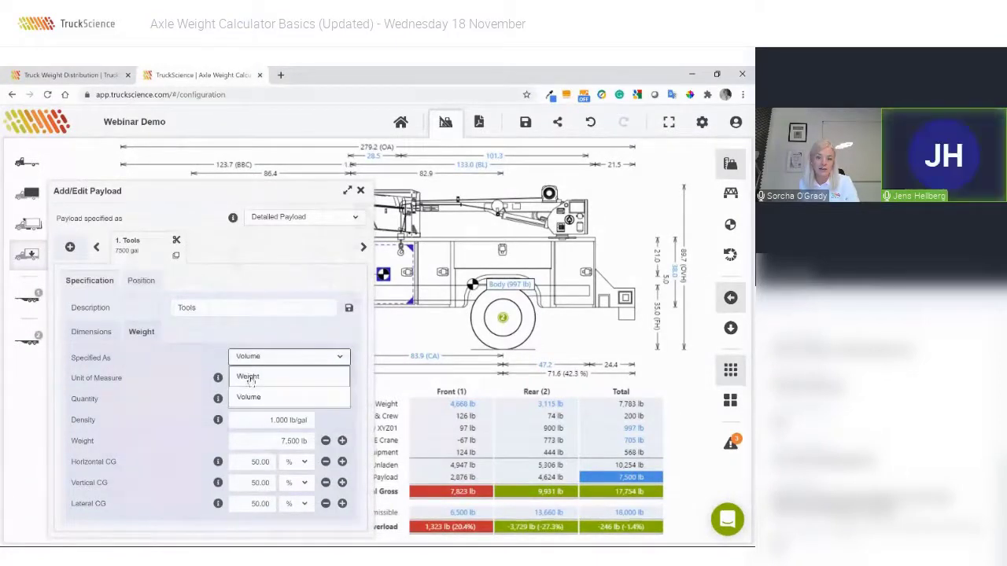
click(248, 378)
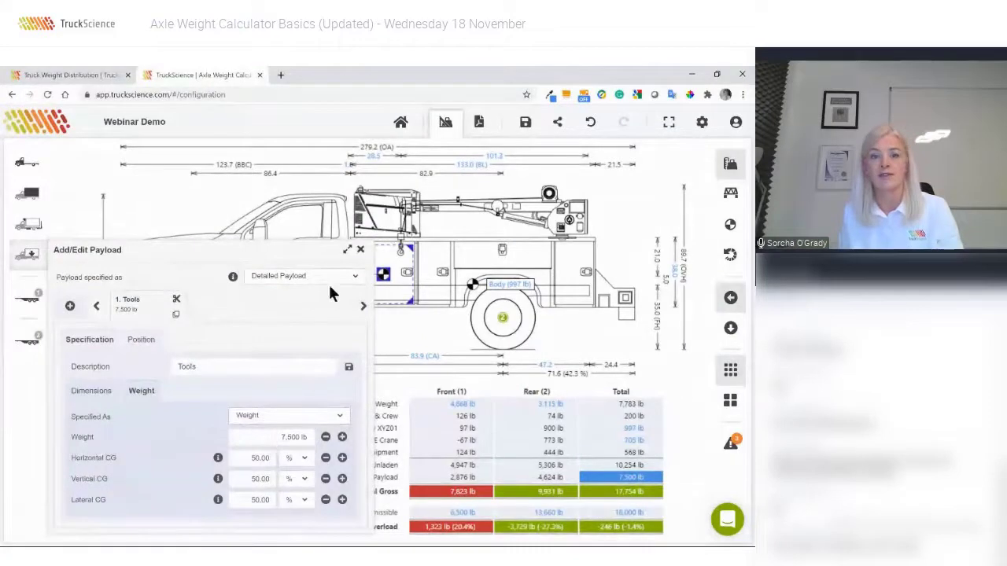
click(361, 250)
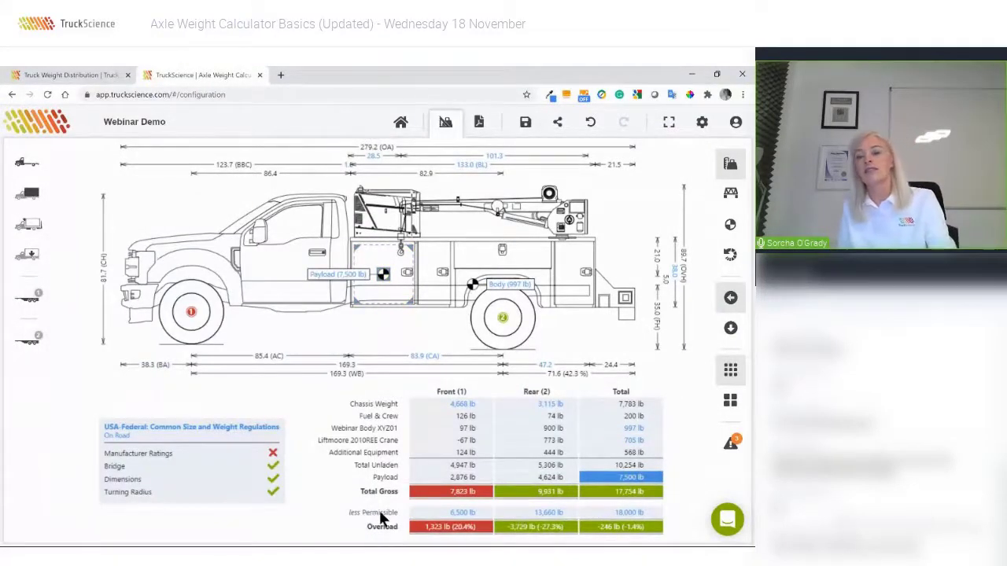
click(462, 513)
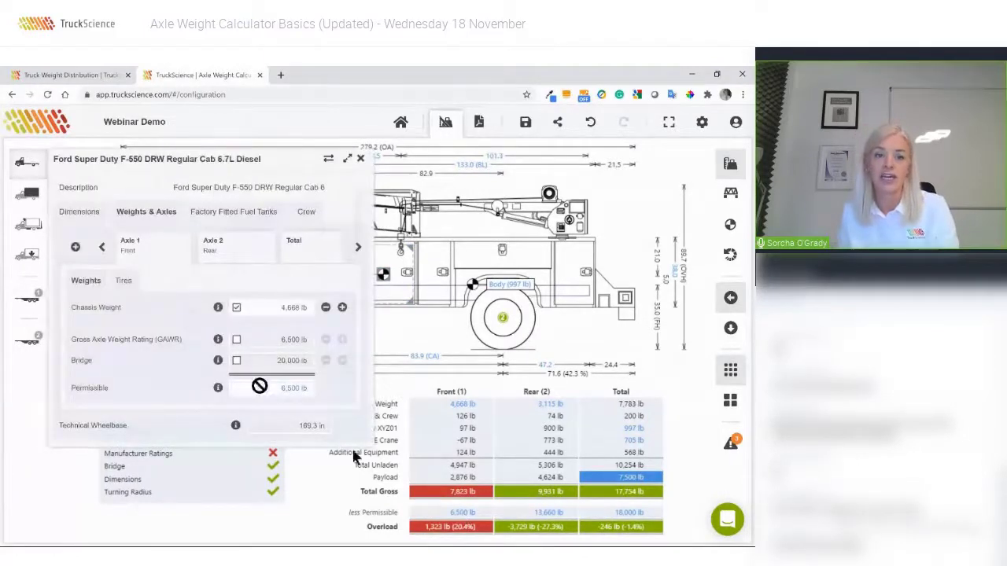
click(236, 341)
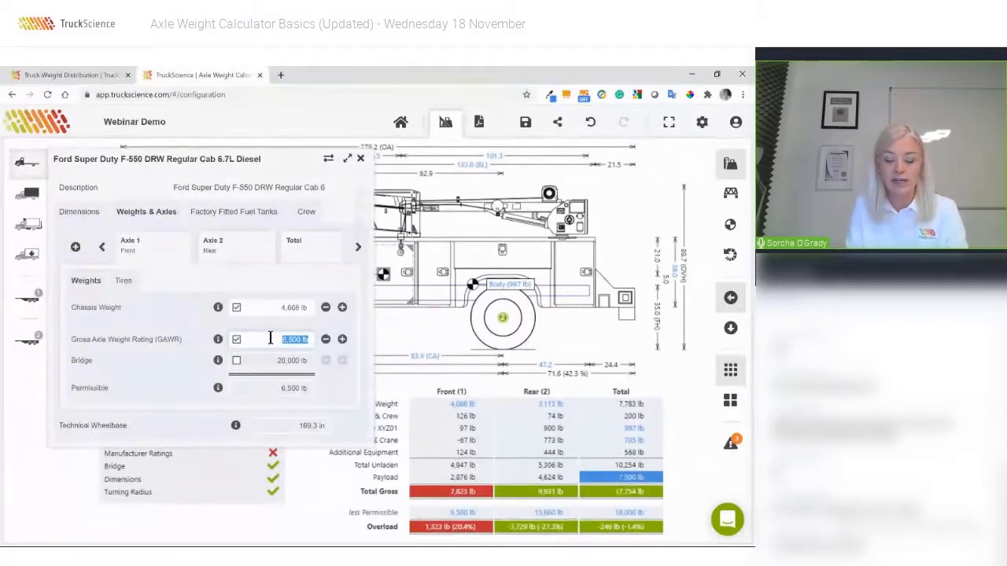
text(800)
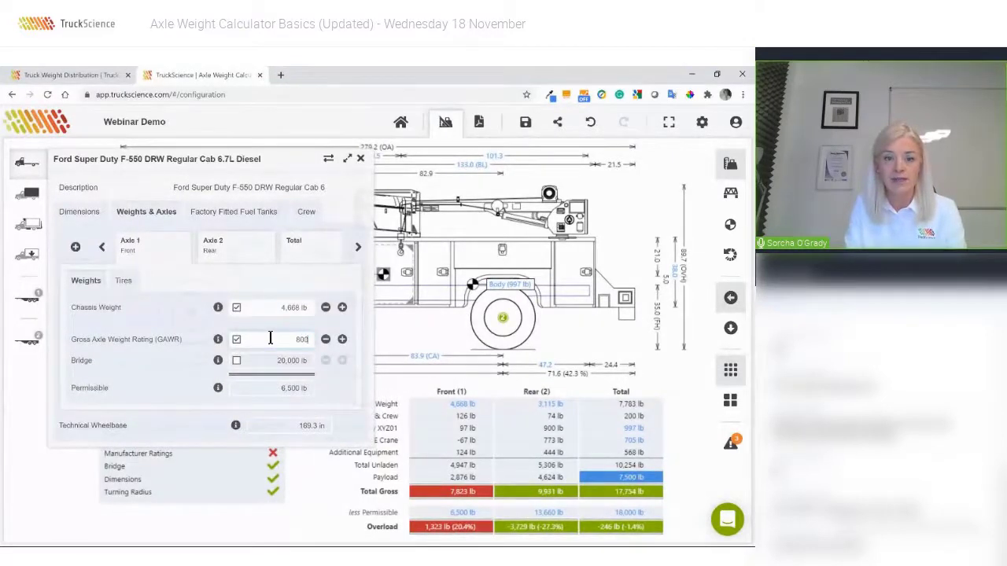
text(0)
key(Return)
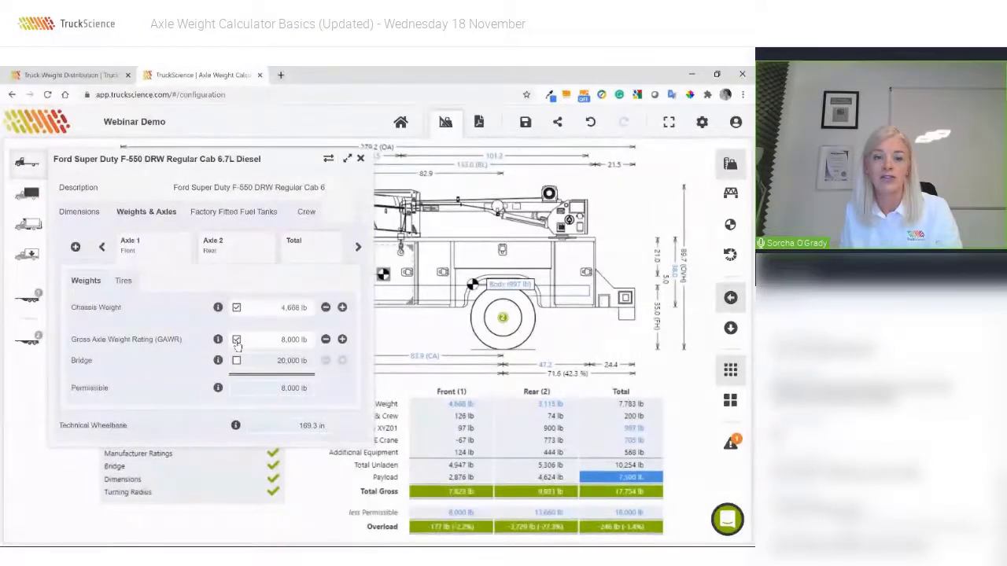
click(236, 340)
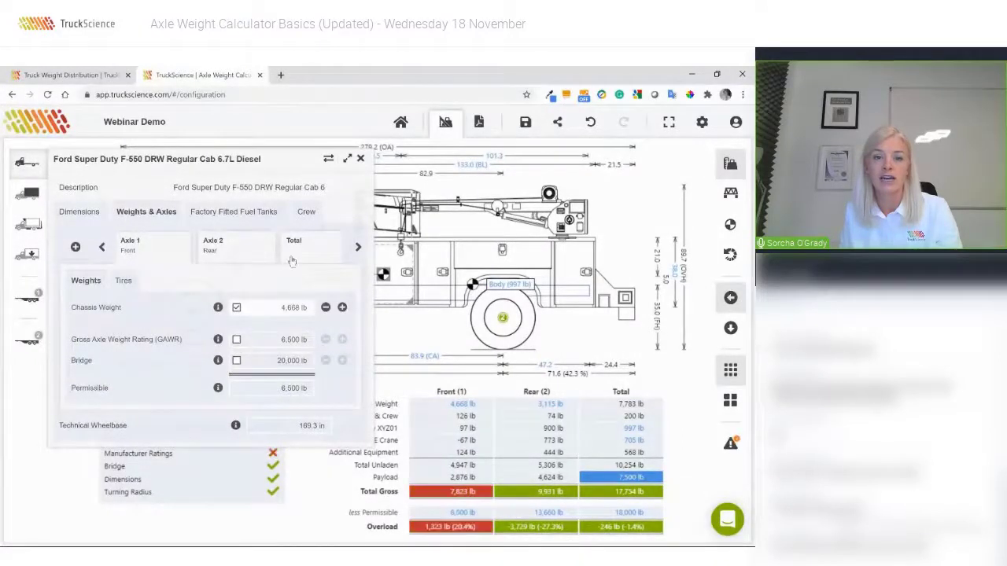
click(361, 160)
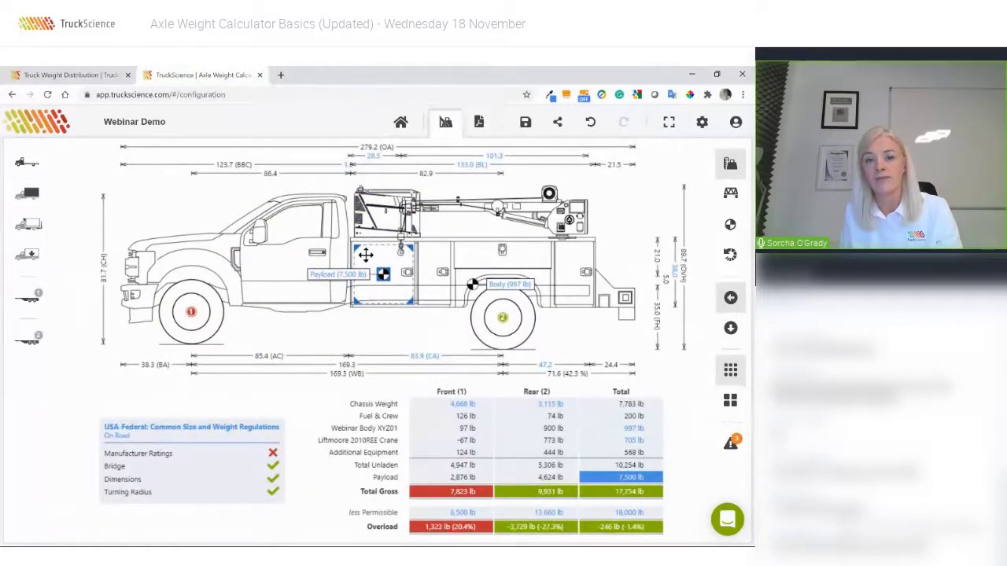
Drag the Tools payload toward the rear axle, then undo twice to return it between the axles.
drag(366, 255, 427, 255)
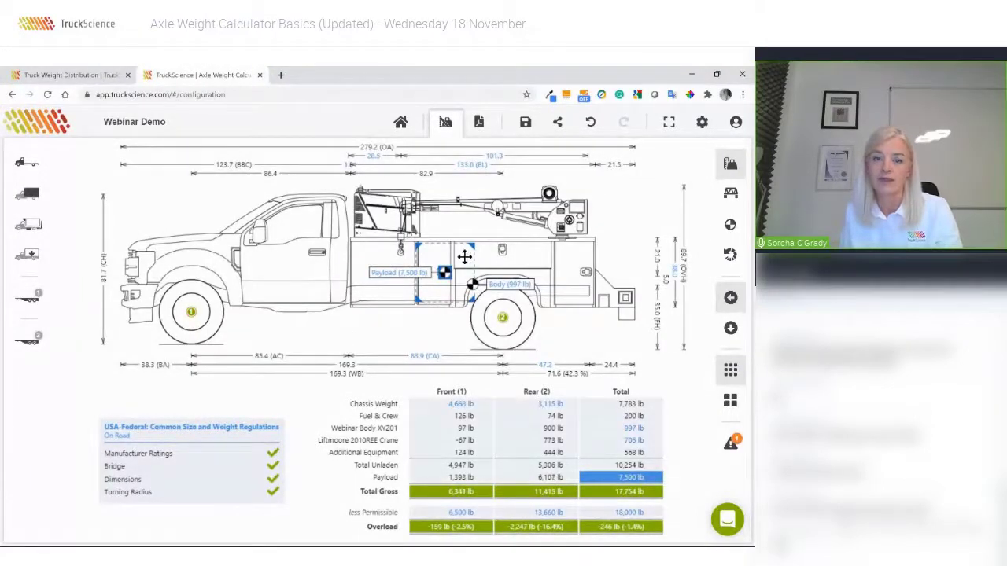
drag(461, 254, 567, 258)
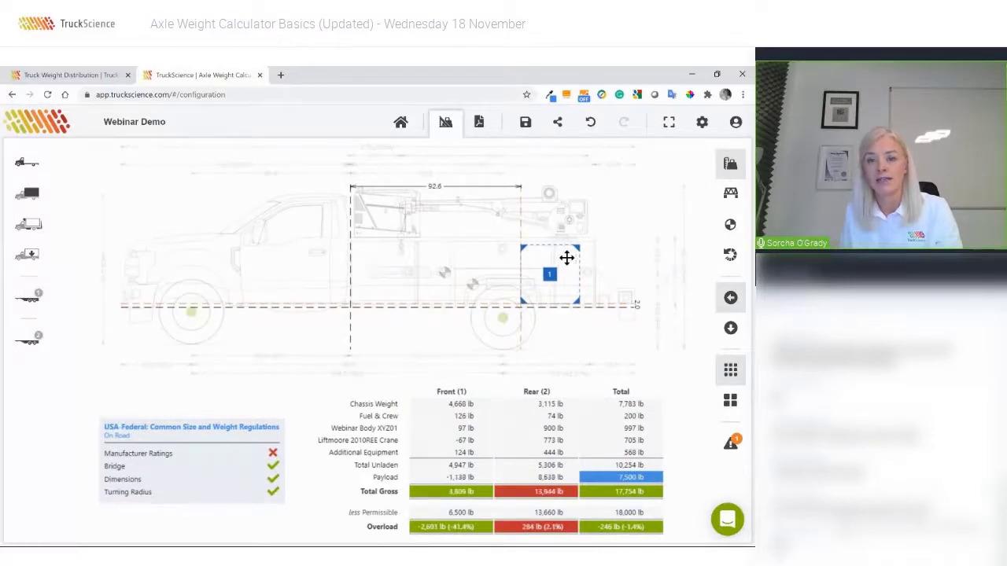
drag(567, 257, 566, 257)
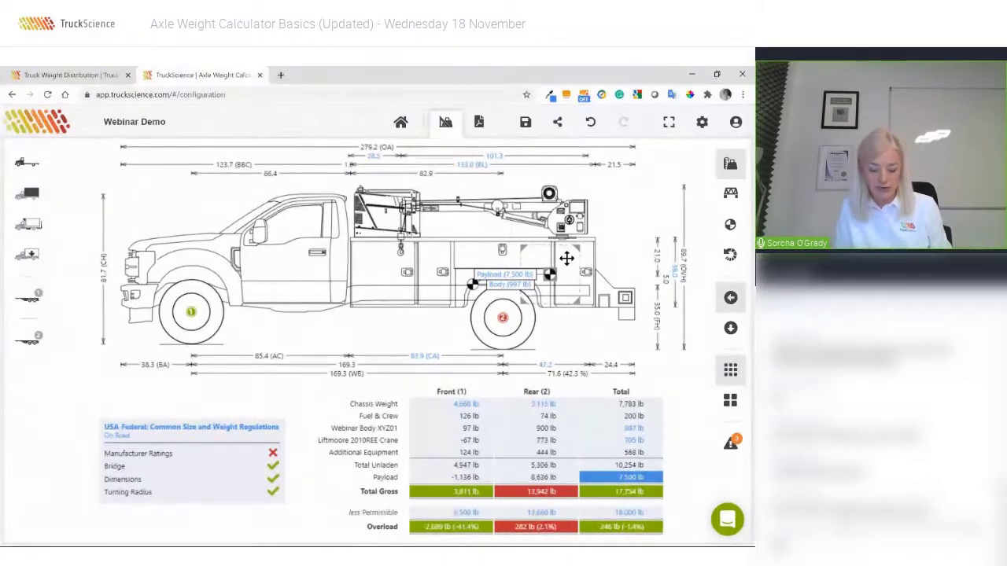
click(591, 124)
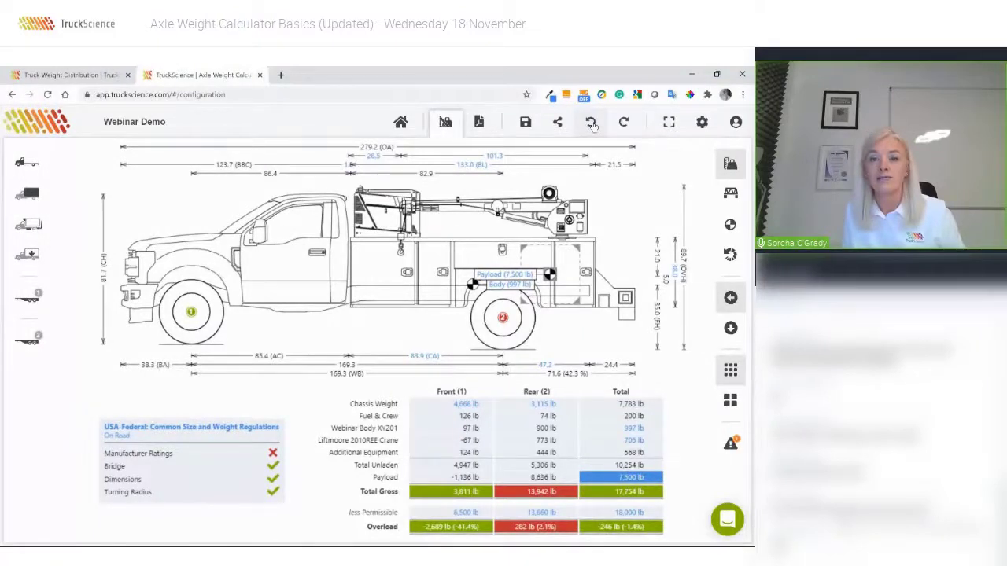
click(592, 124)
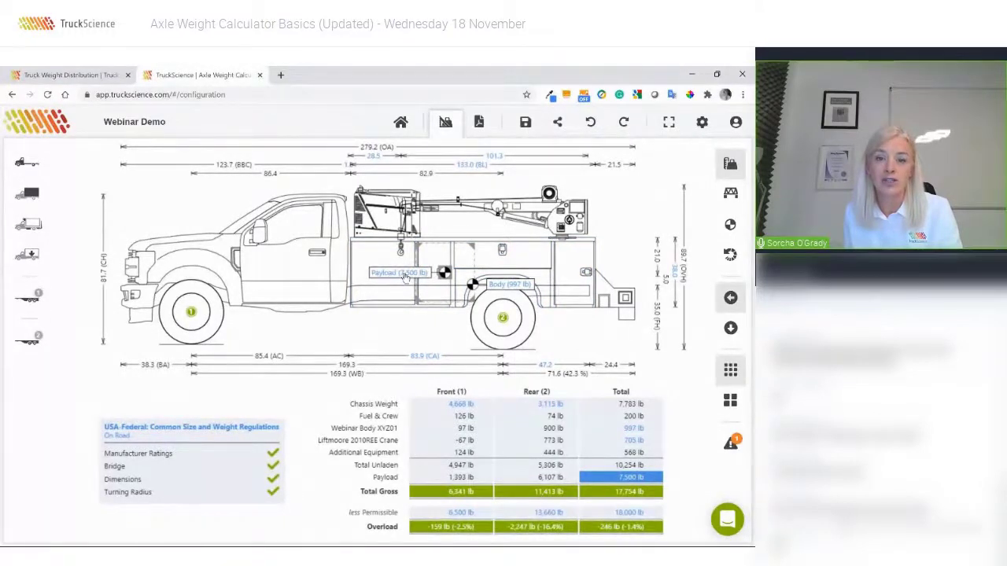
Set the Tools payload weight to 750 lb, dropping gross to 11,004 lb.
click(403, 273)
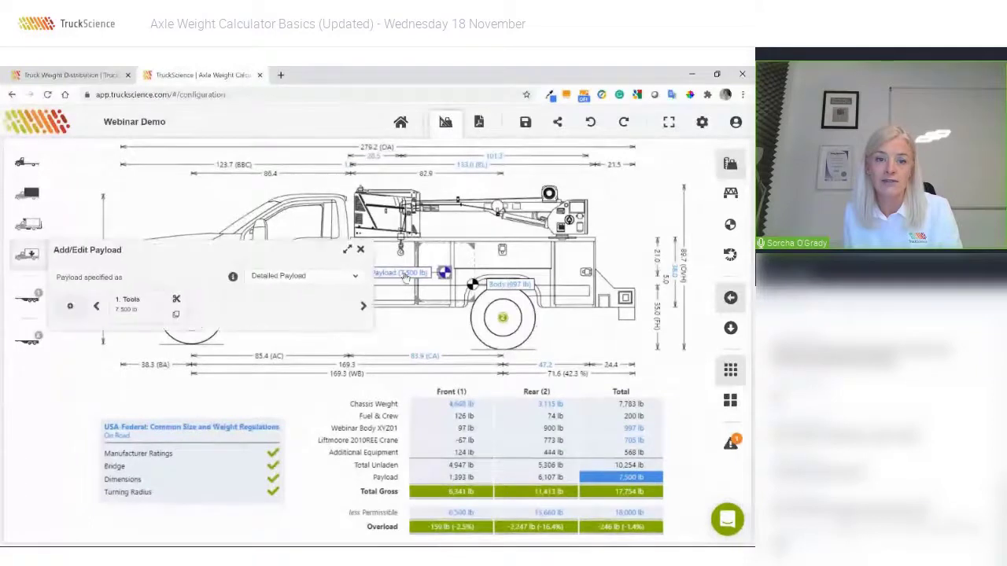
click(135, 311)
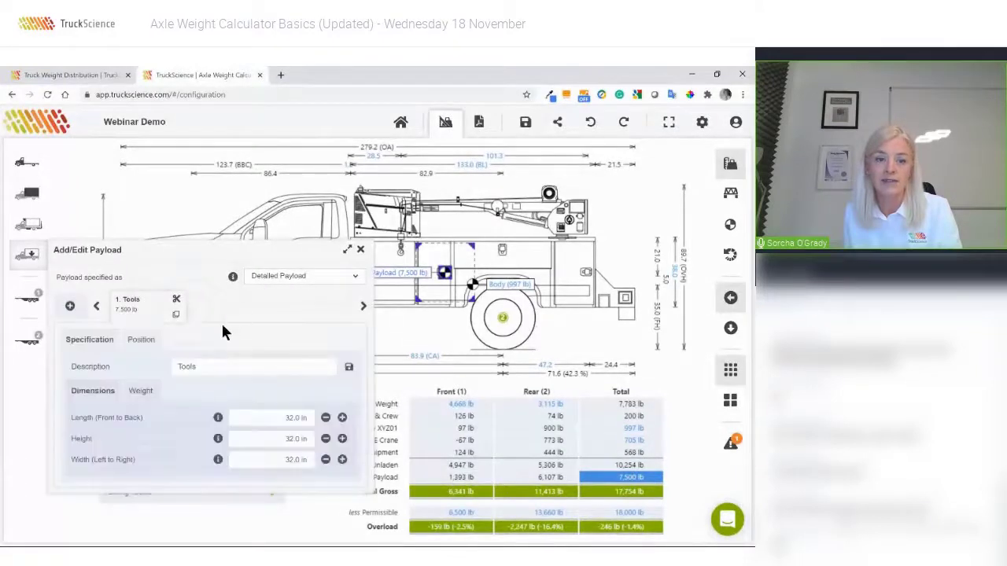
click(141, 391)
click(265, 436)
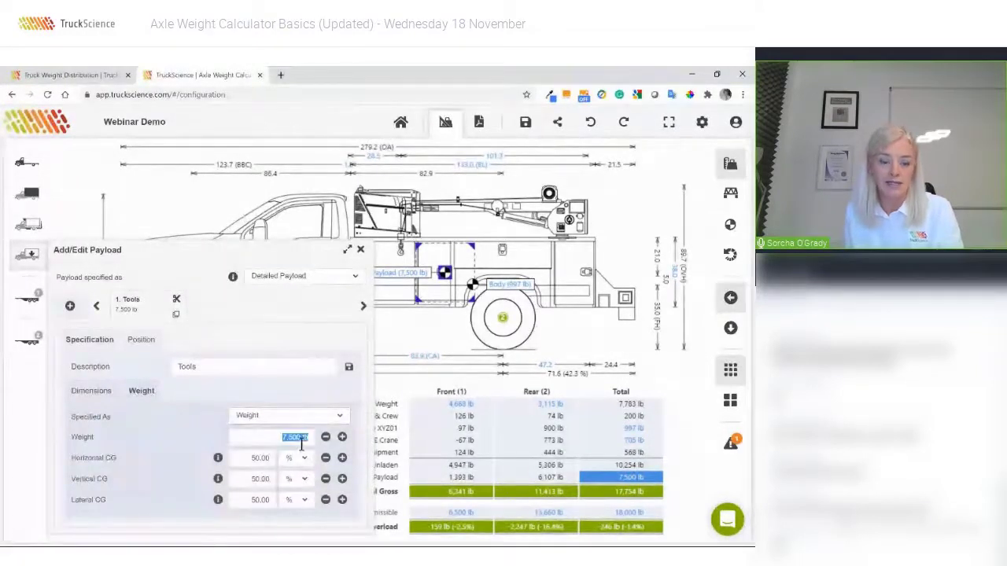
text(750)
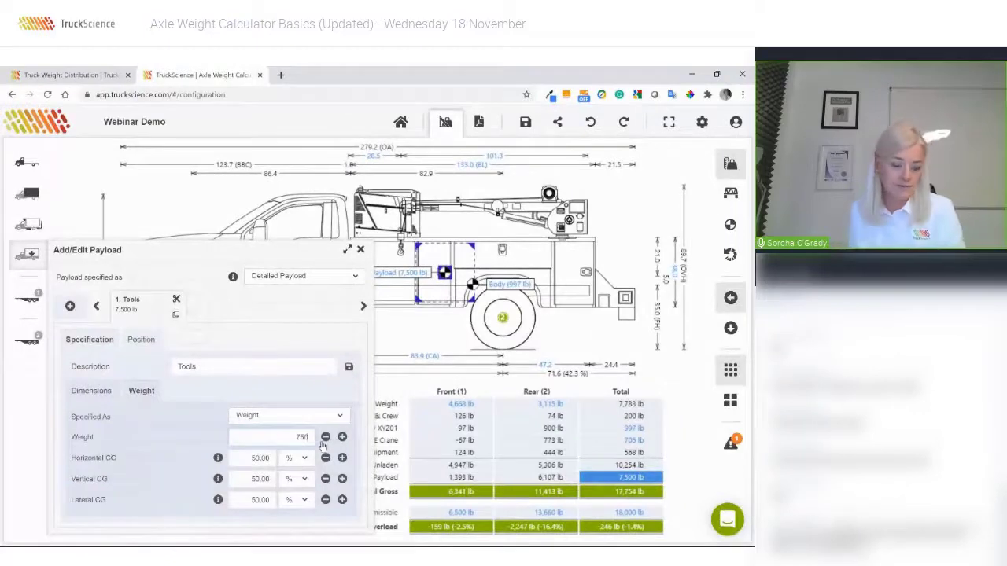
key(Tab)
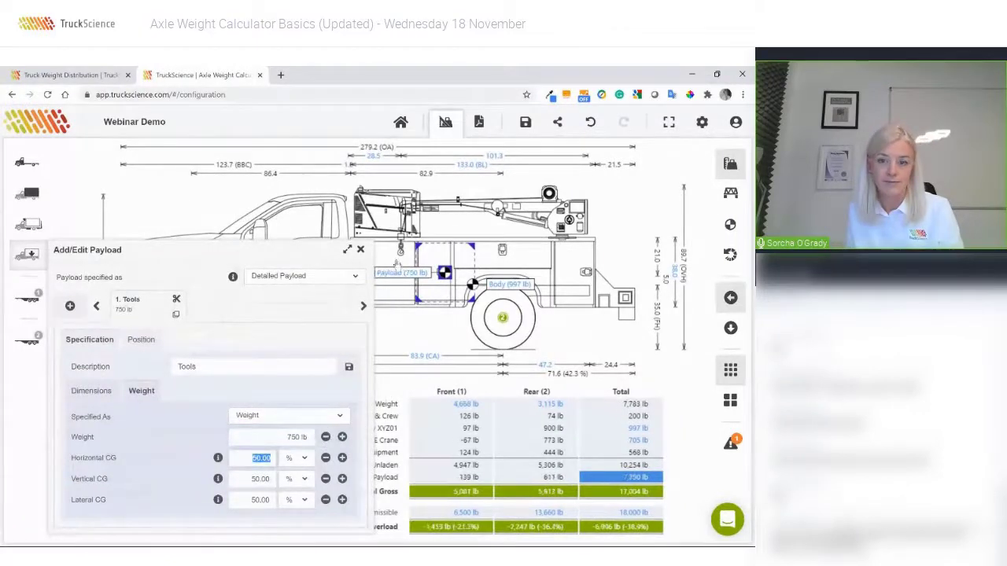
click(361, 250)
click(361, 250)
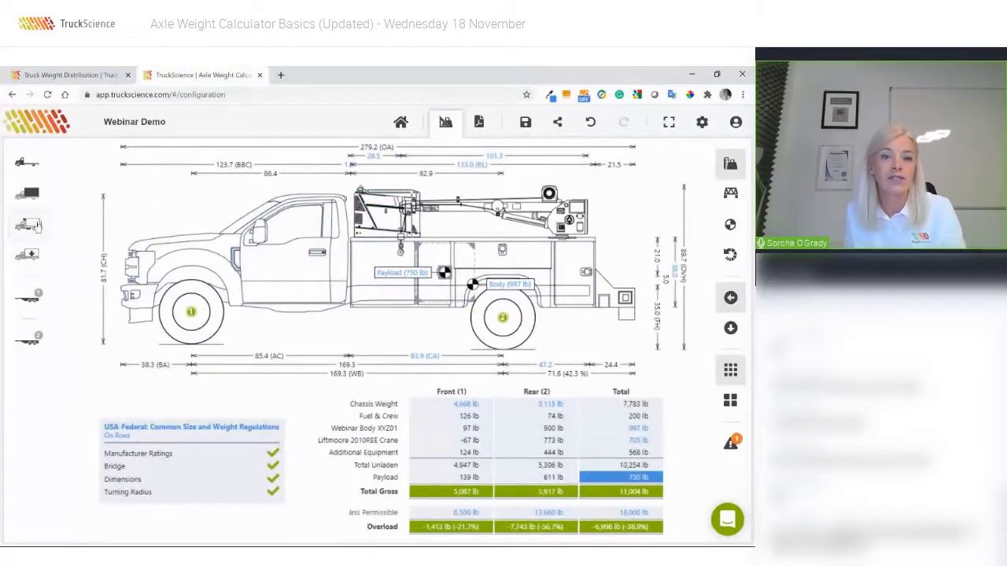
Find the Sample Tow Hitch (Ball Type - Medium) coupler by searching 'sample' and place it at the truck's rear.
click(28, 225)
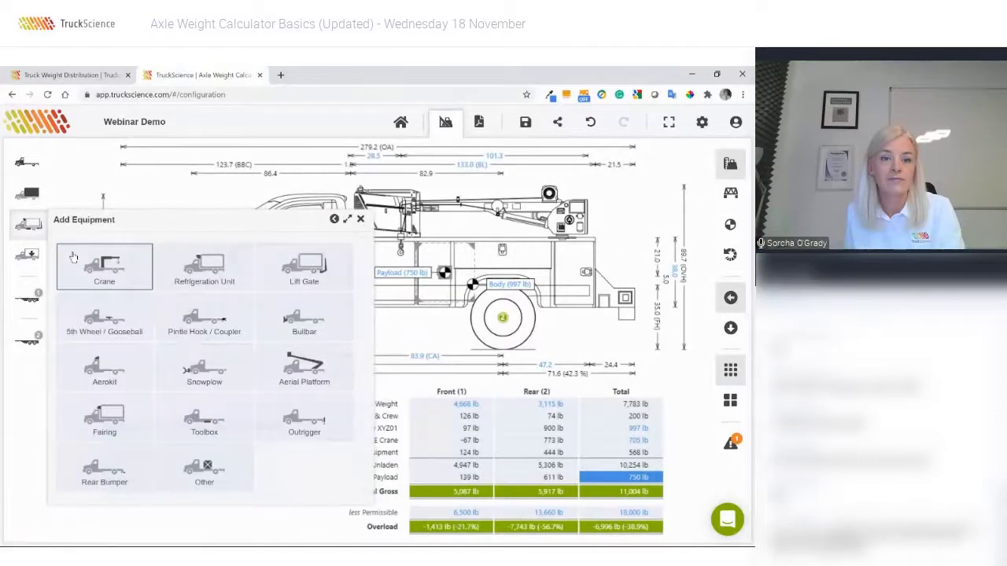
click(188, 319)
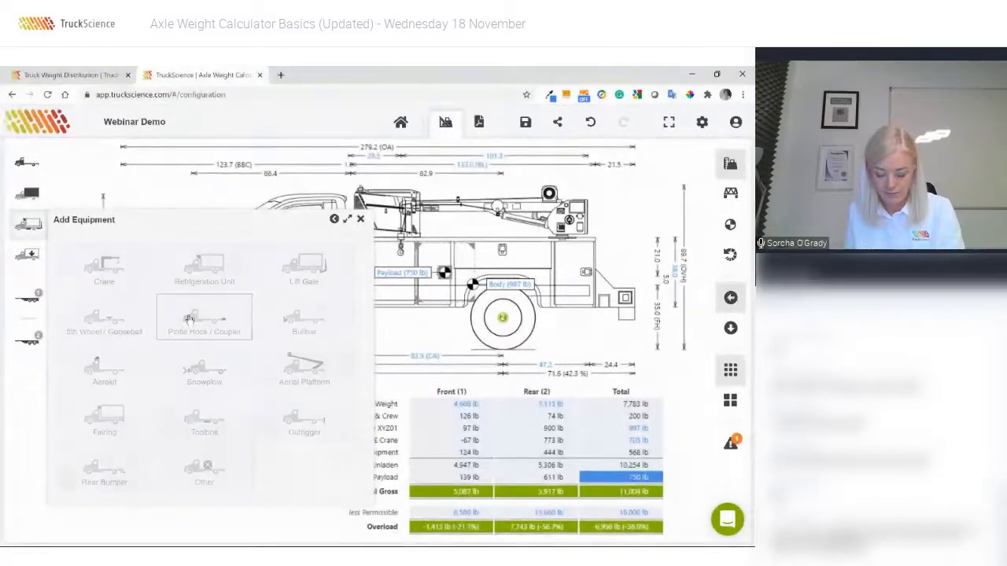
click(129, 244)
text(s)
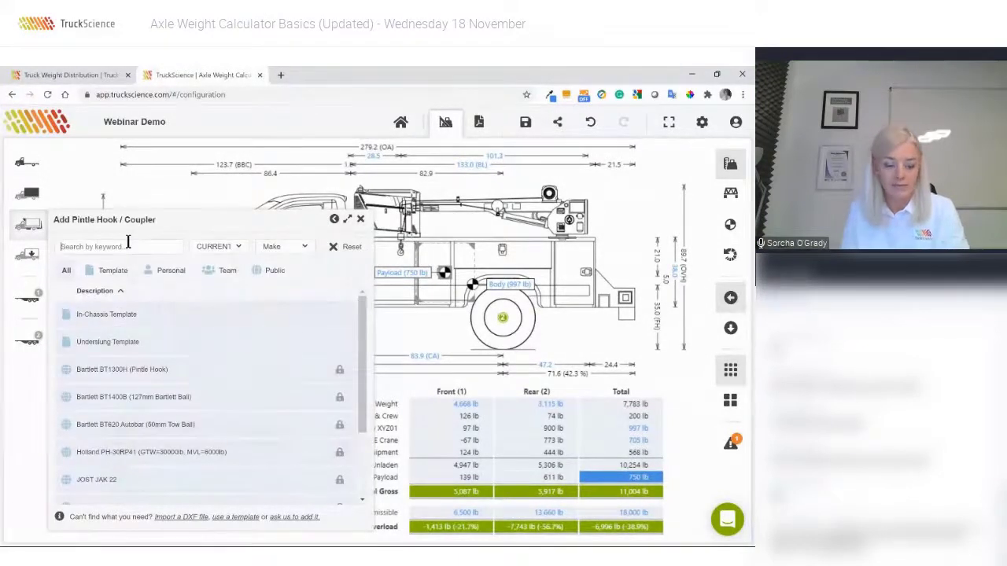
text(ample)
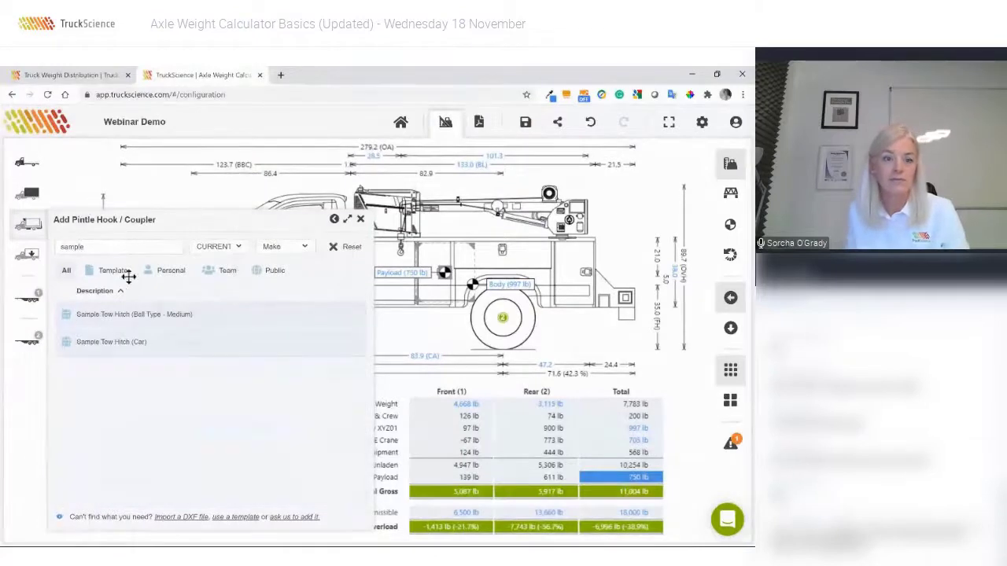
click(140, 316)
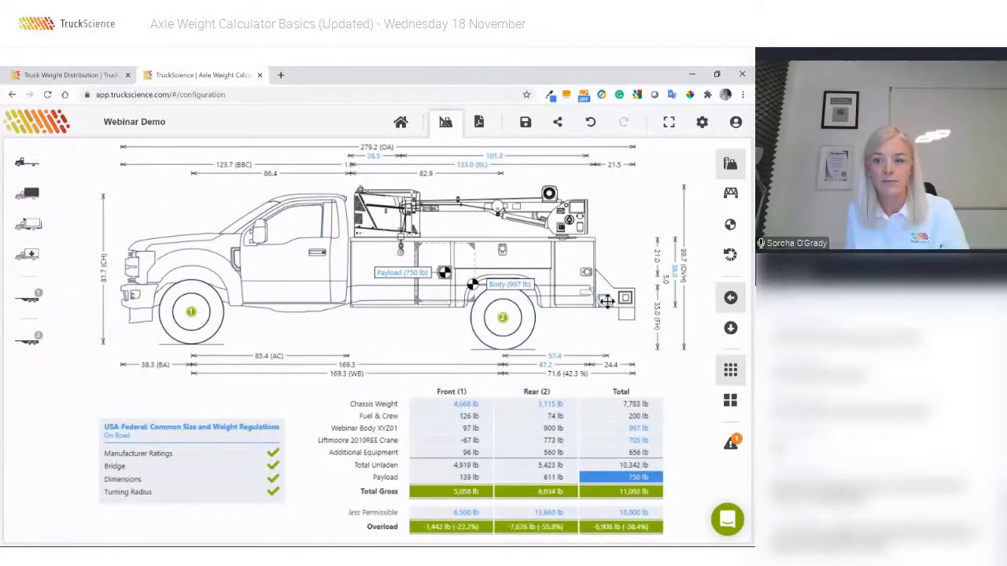
drag(611, 302, 583, 318)
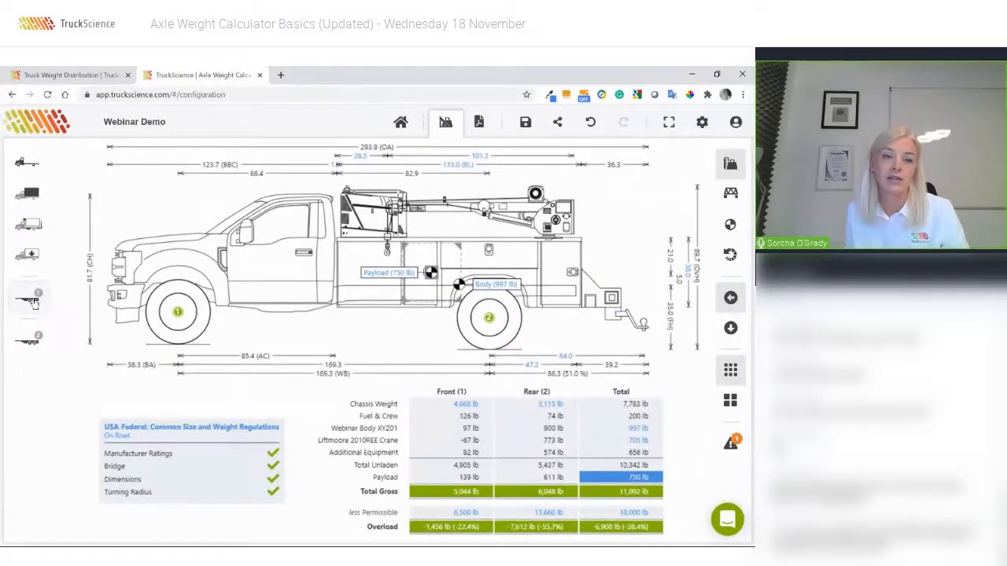
Add the Center-Axle Drawbar plus beavertail trailer behind the F-550.
click(34, 304)
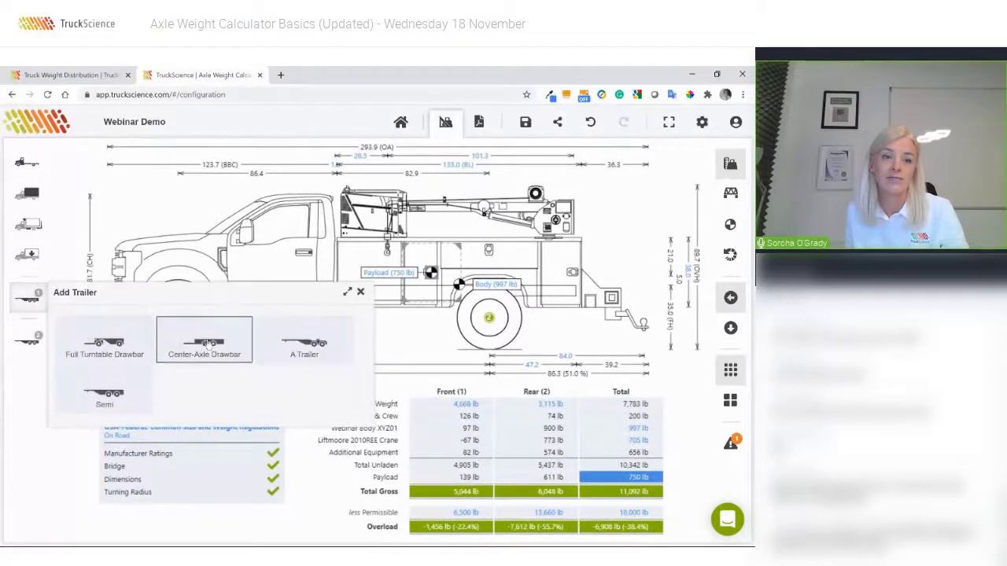
click(208, 344)
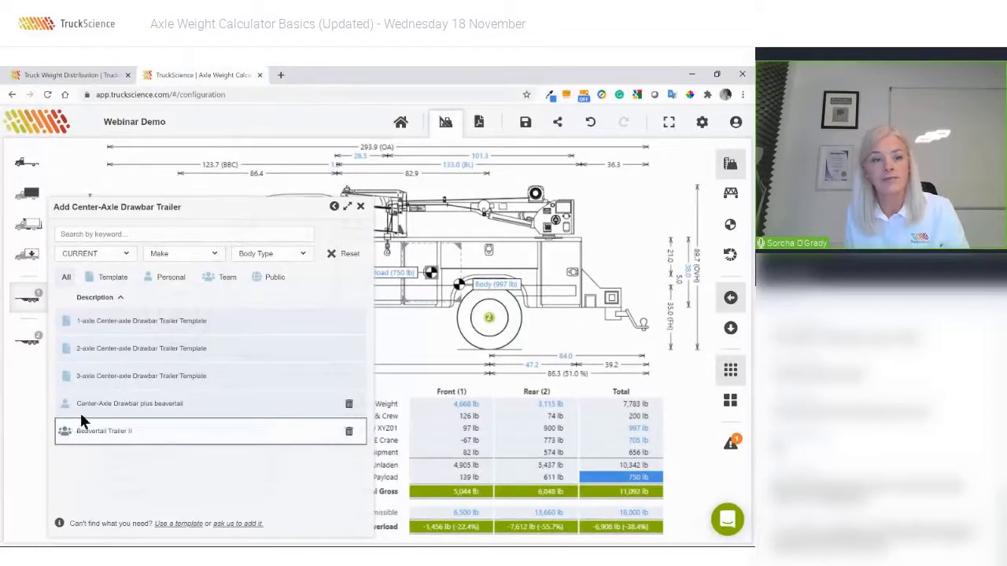
click(111, 408)
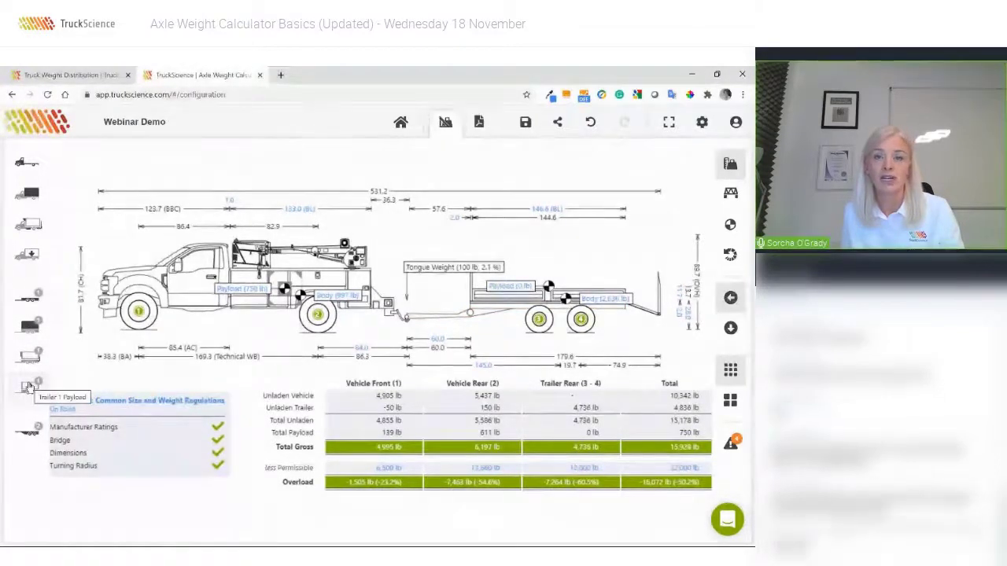
Load the 3,968 lb Sample Bobcat as a detailed trailer payload, shift it rearward, and go full screen.
click(27, 385)
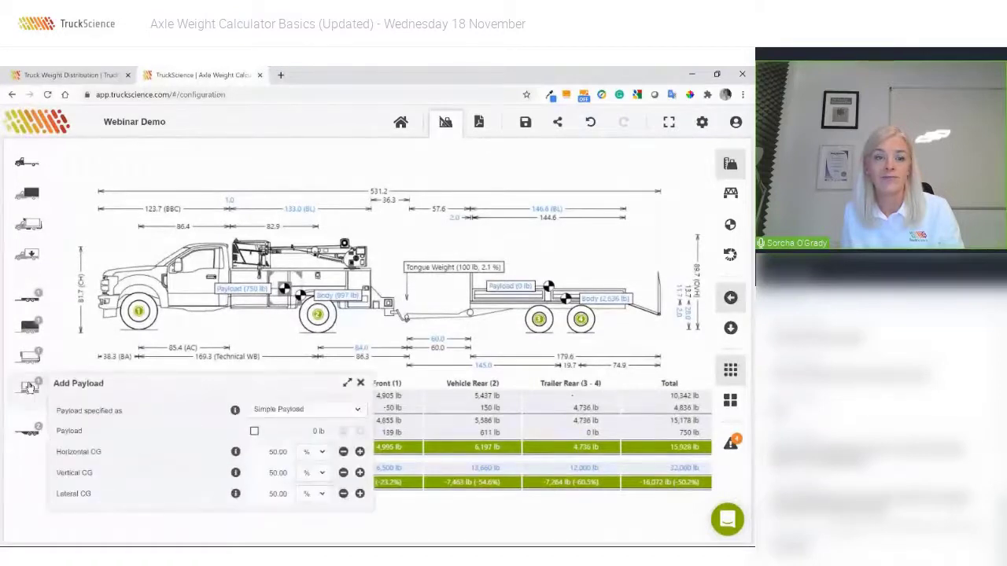
click(275, 411)
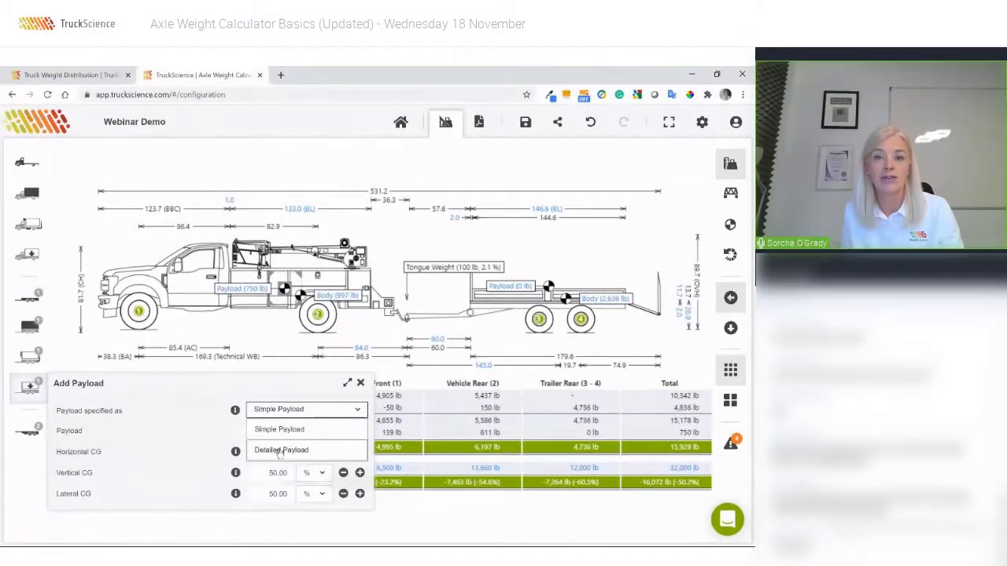
click(280, 450)
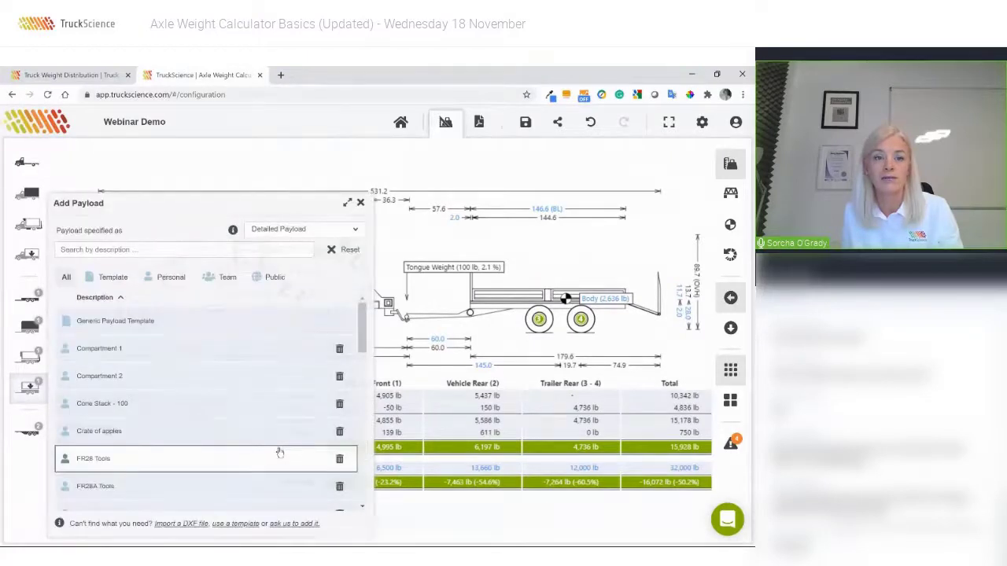
click(125, 252)
text(bob)
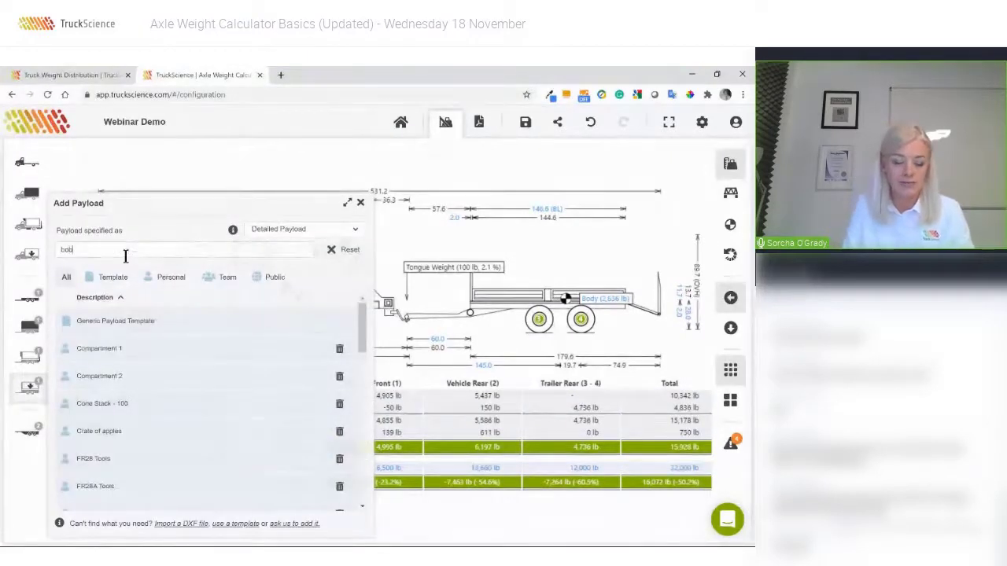
text(cat)
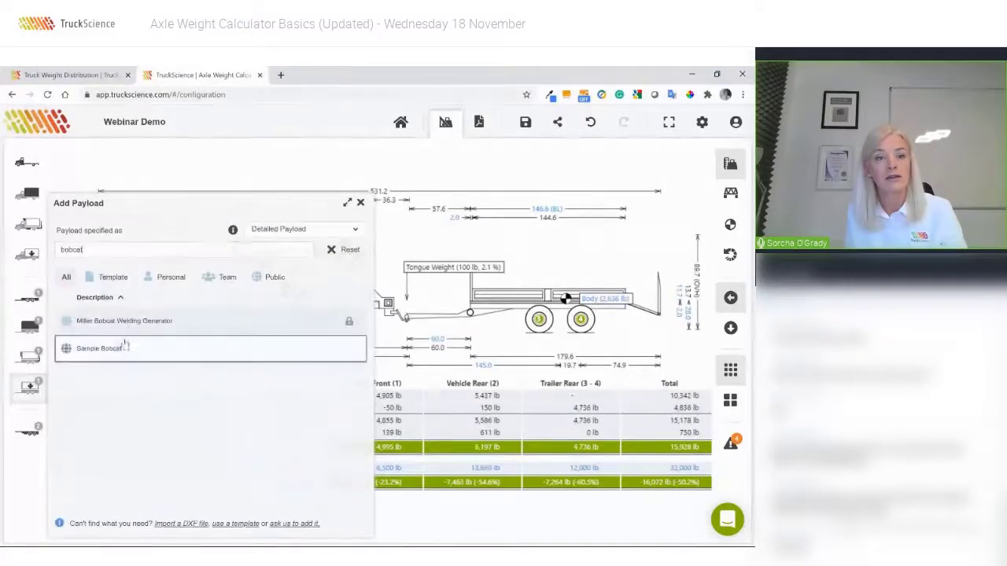
click(119, 348)
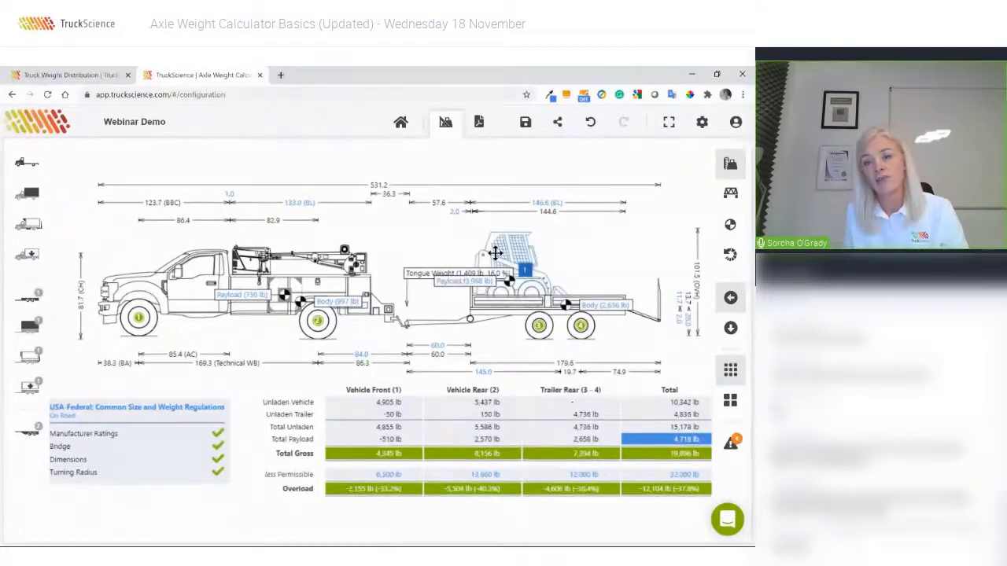
drag(496, 252, 517, 252)
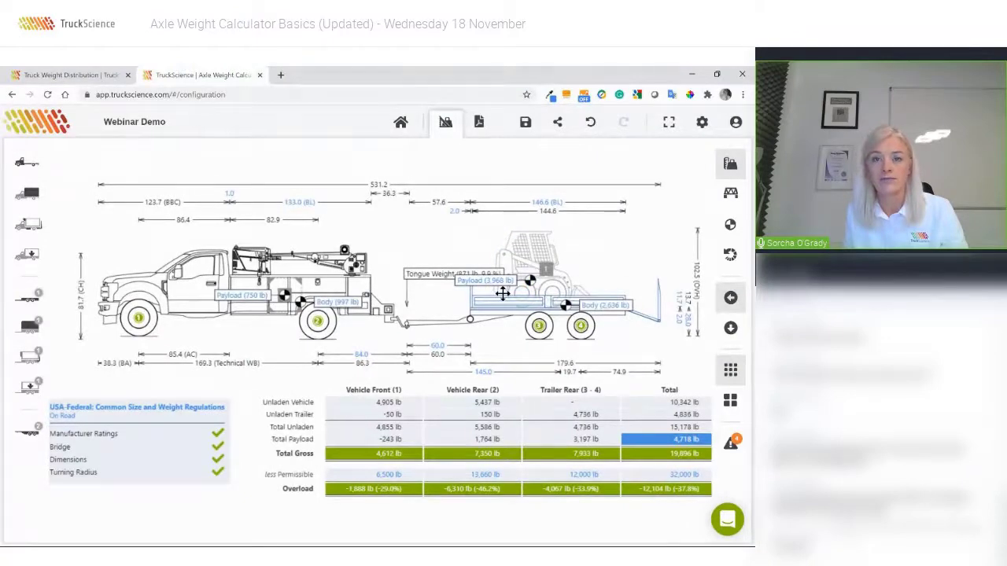
click(669, 123)
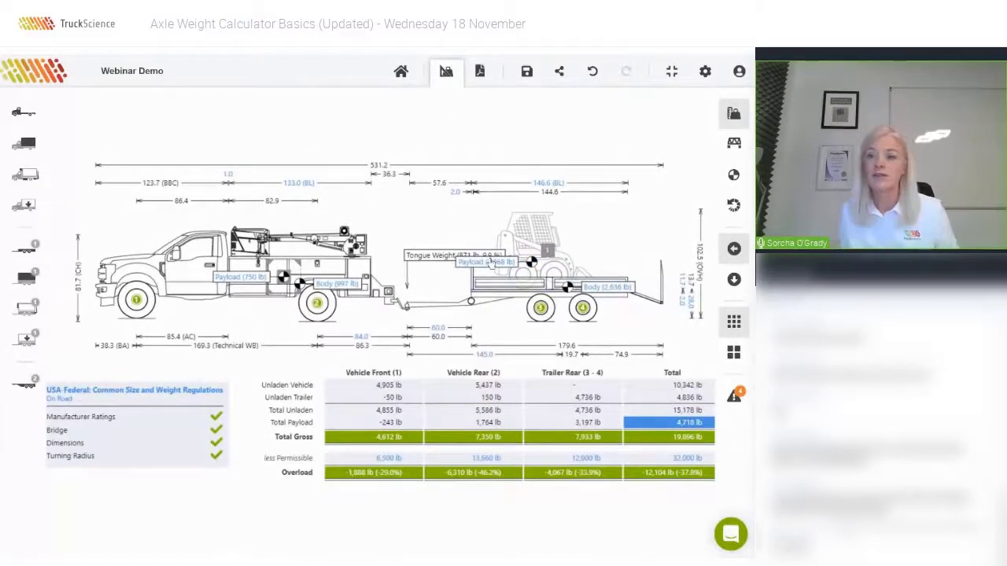
In top view, shift the bobcat on the trailer deck to reduce tongue weight, then show the overview.
click(733, 281)
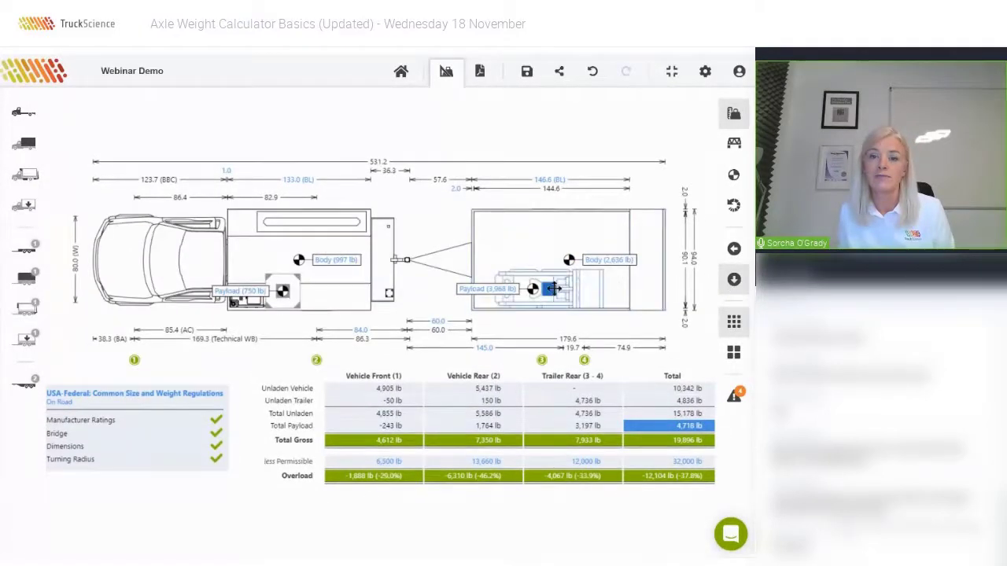
drag(554, 289, 564, 262)
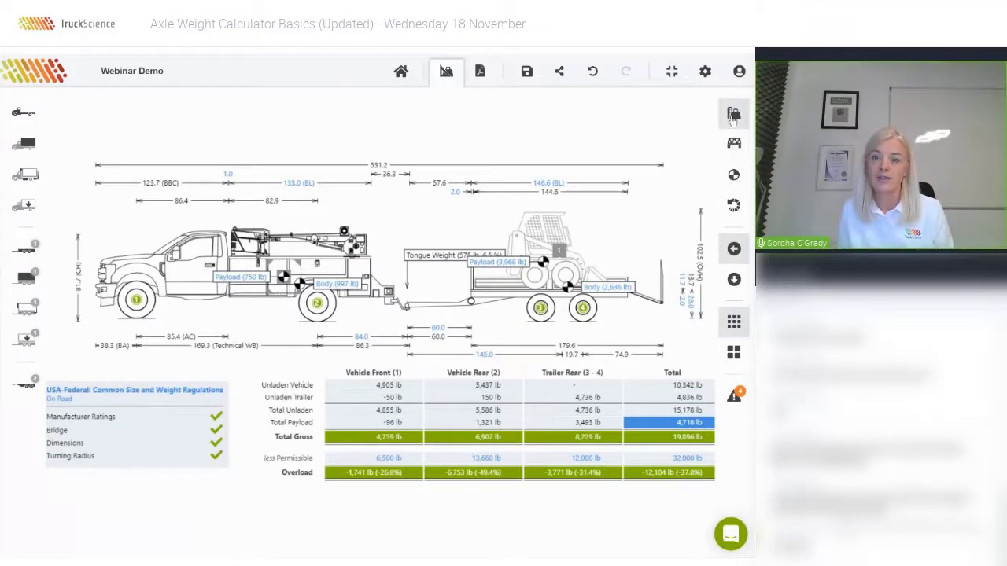
click(733, 116)
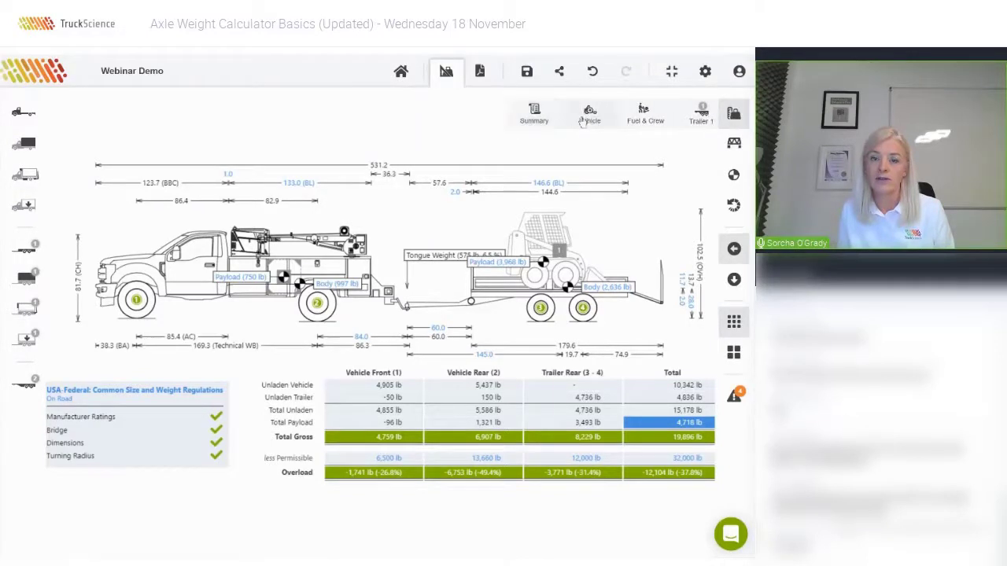
Step through the Vehicle and bridge formula views to the Summary centre-of-gravity view, and select the crane.
click(581, 118)
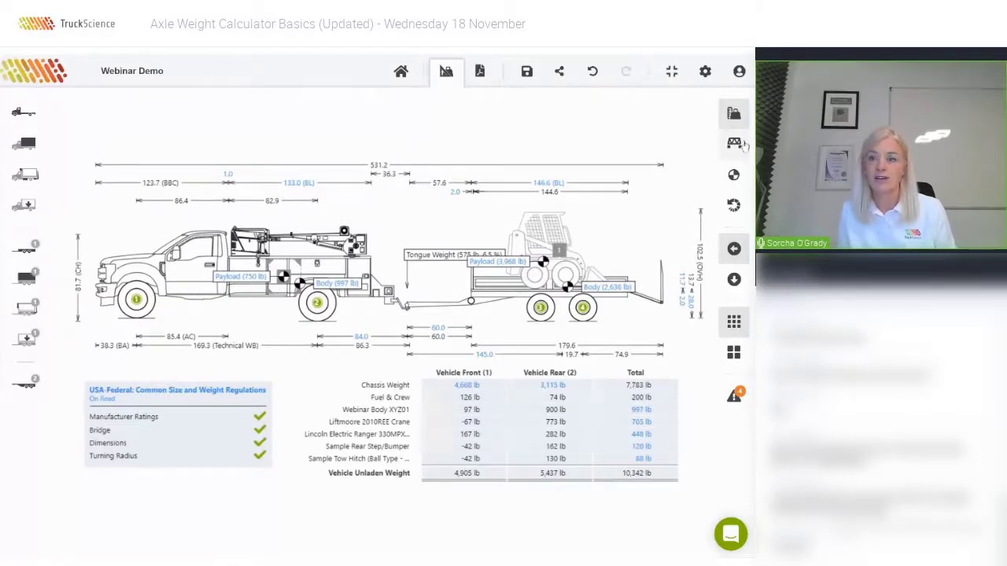
click(701, 148)
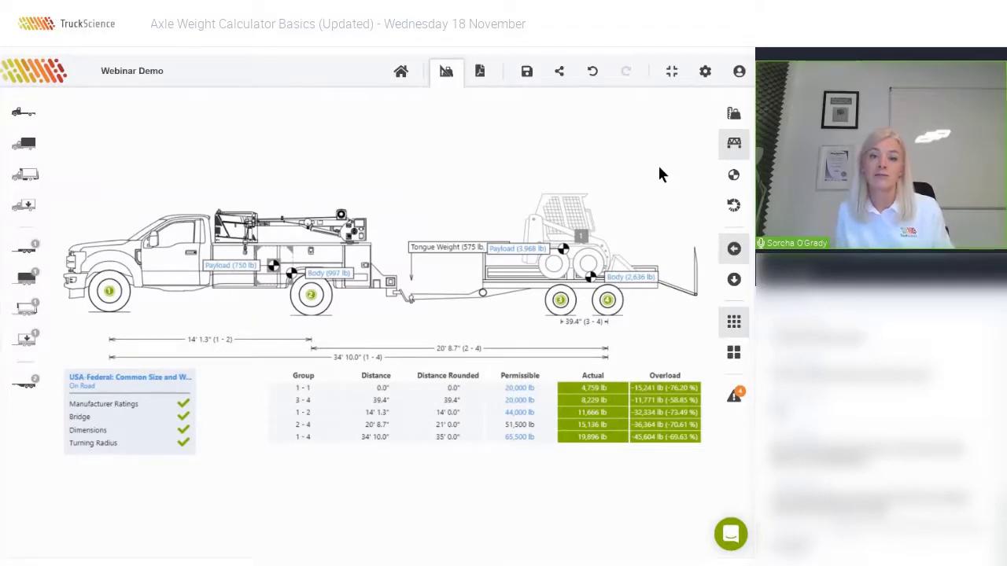
click(738, 180)
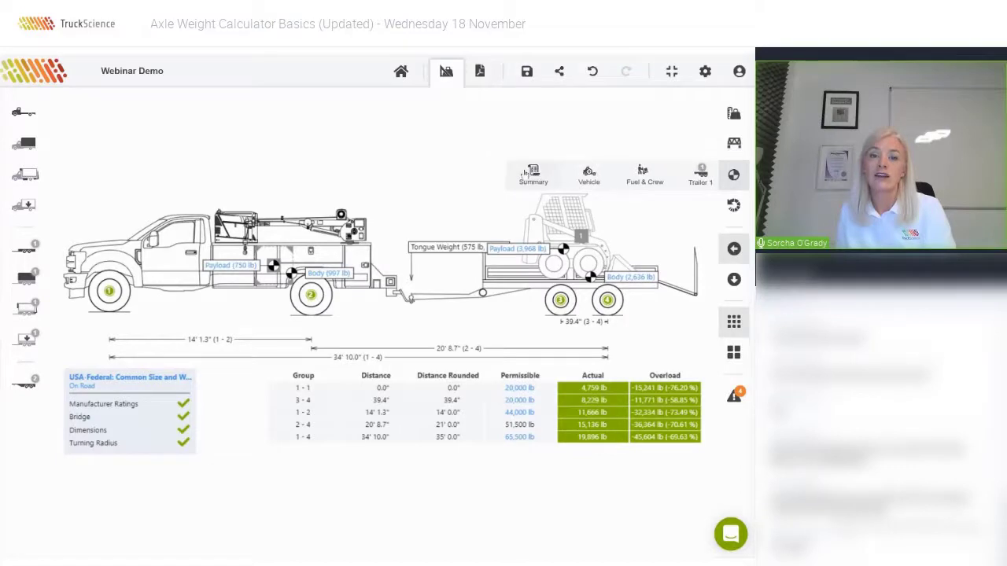
click(524, 173)
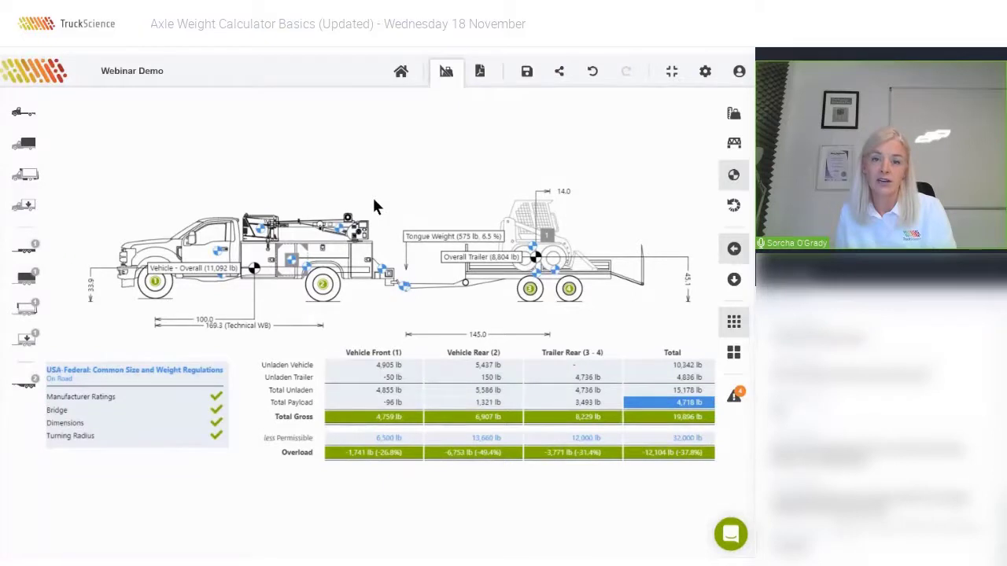
mouse_move(340, 231)
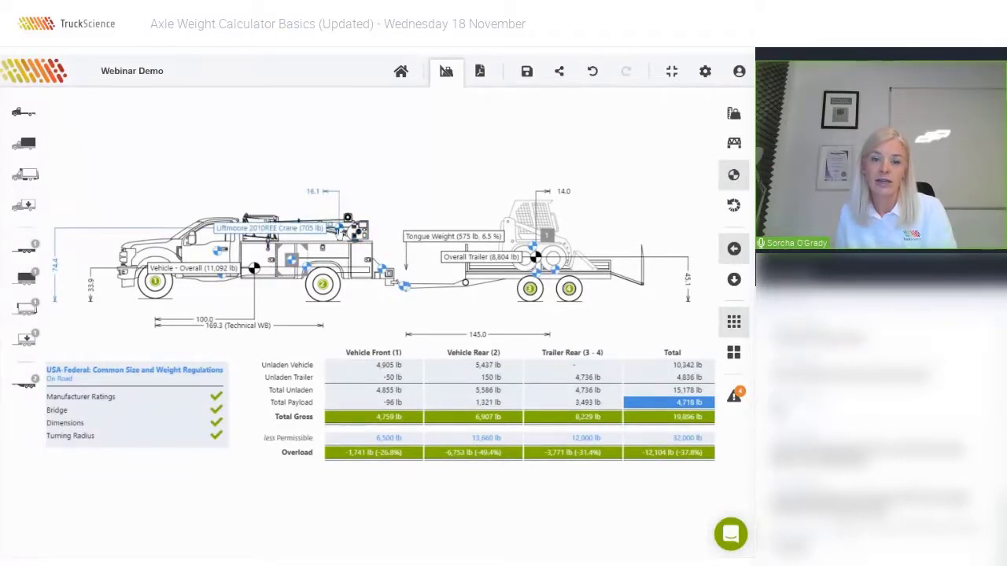
click(354, 225)
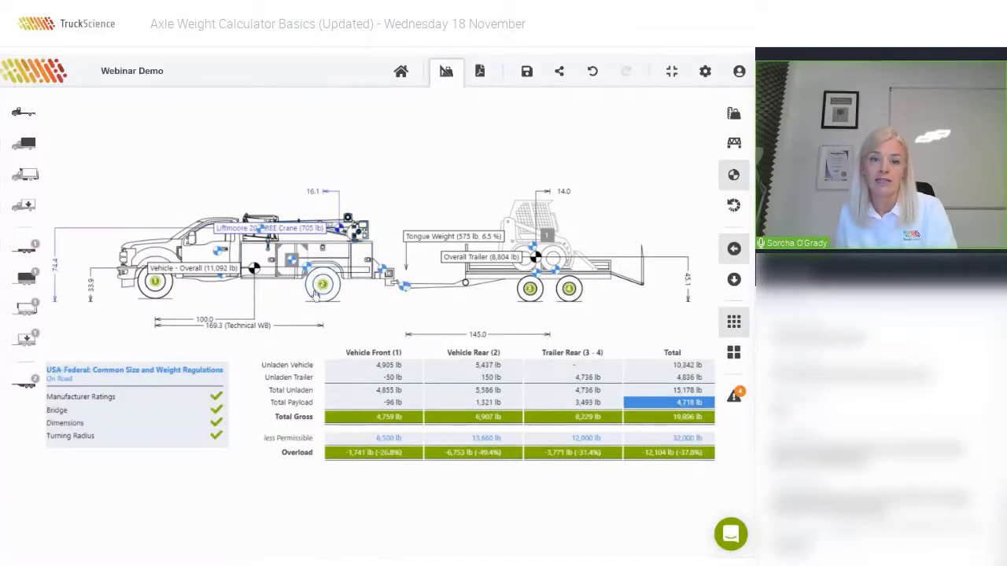
Show the smallest turning radius plan view, then return to the dimensioned side view.
click(732, 206)
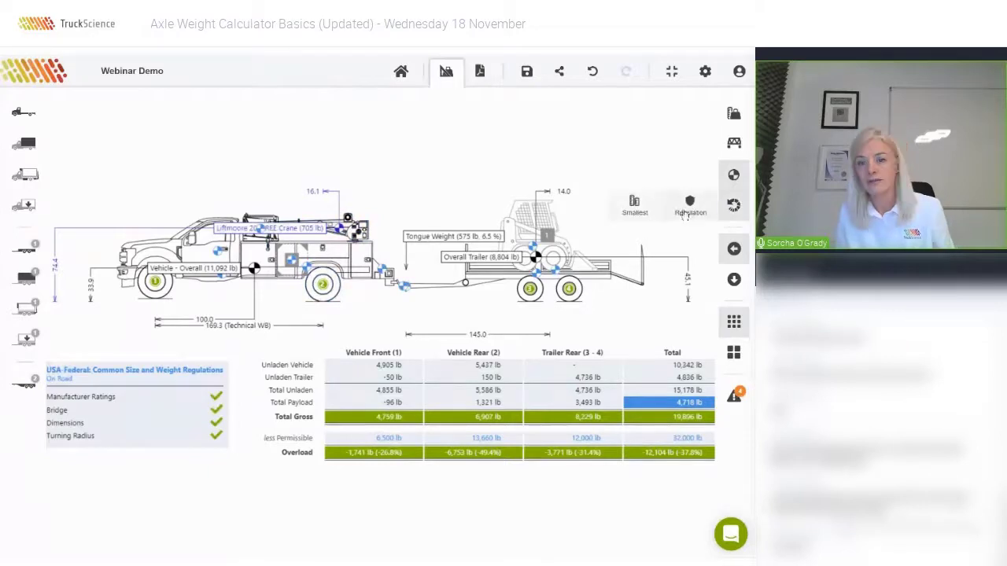
click(634, 205)
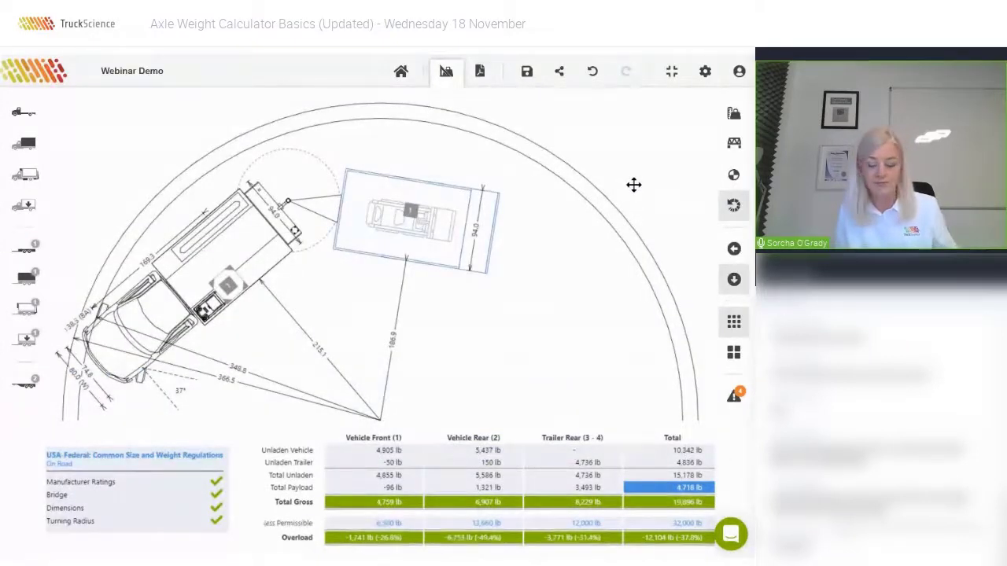
click(731, 320)
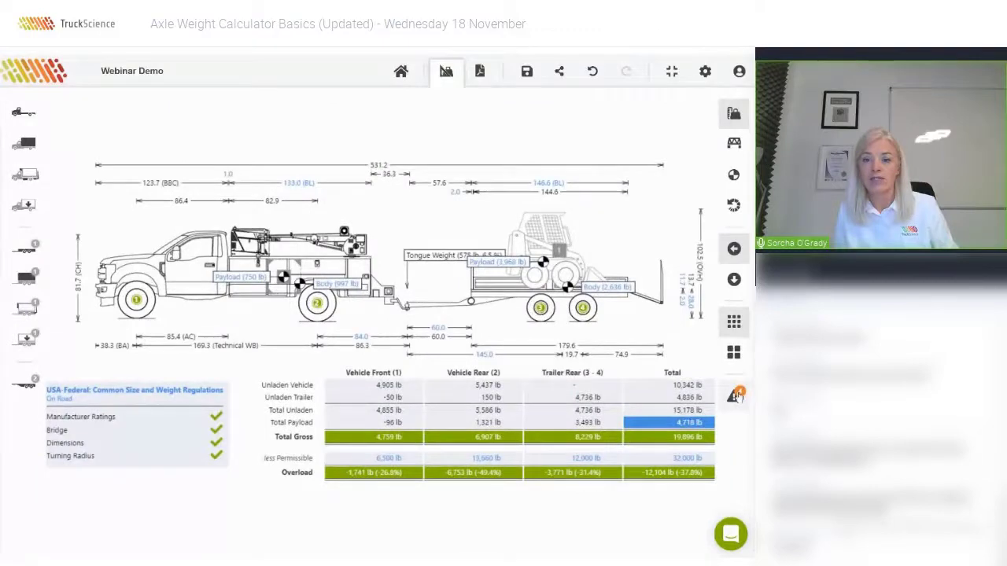
Review the calculation notes, including the two static rollover angles, and close them.
click(735, 395)
drag(223, 345, 376, 363)
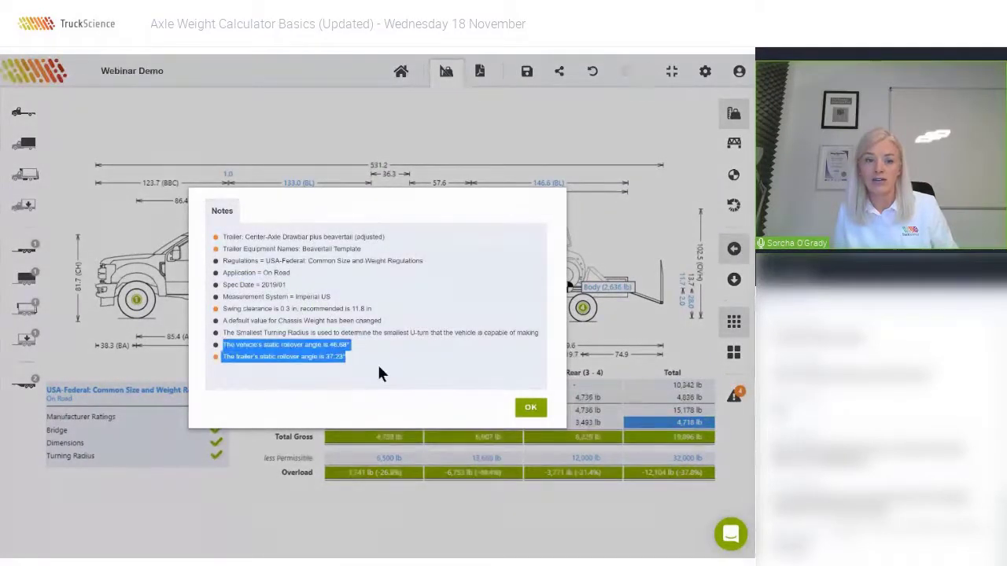
click(530, 408)
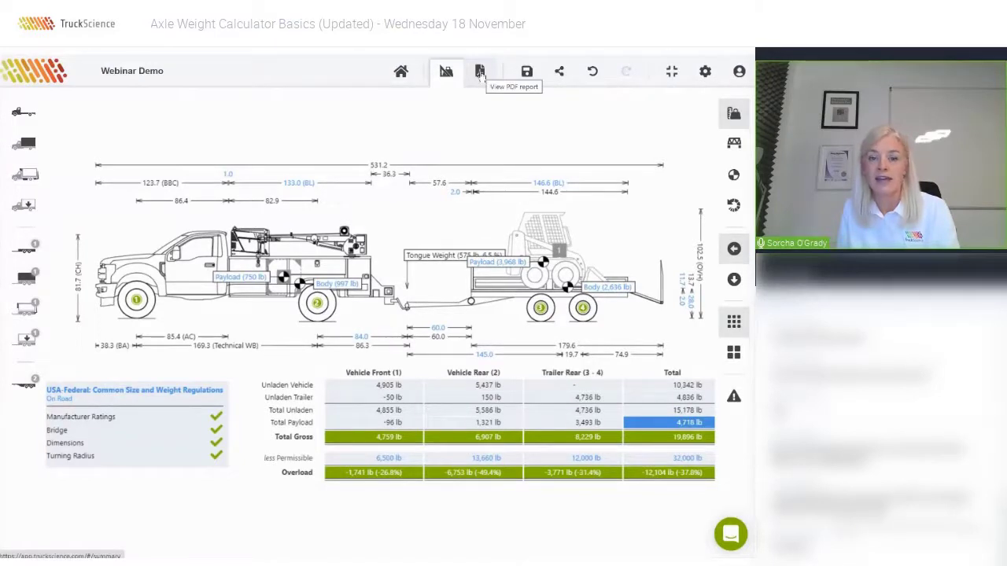
Scroll the PDF weight report down to Notes & Warnings, then return to the calculation and open support chat.
click(479, 72)
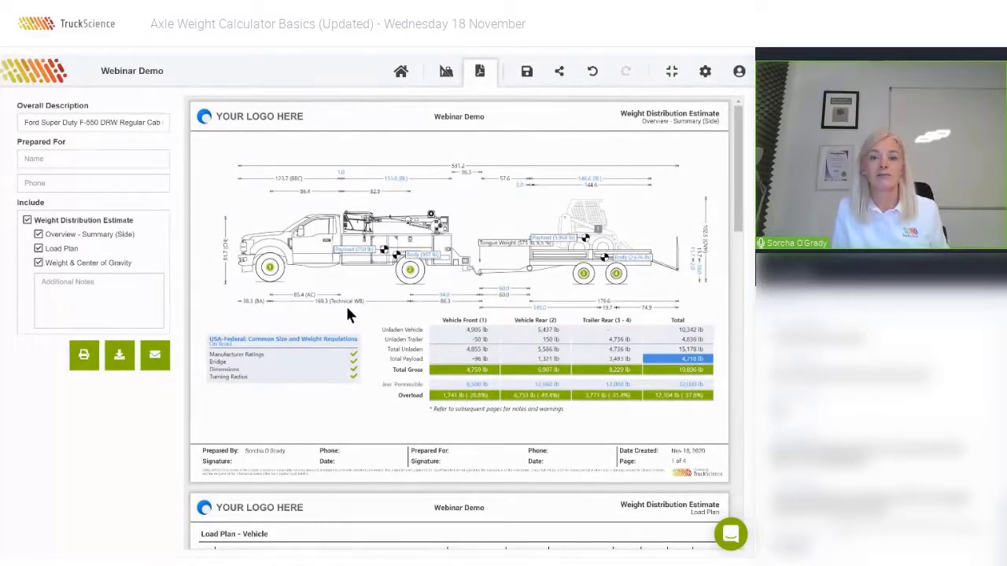
scroll(346, 313, down, 10)
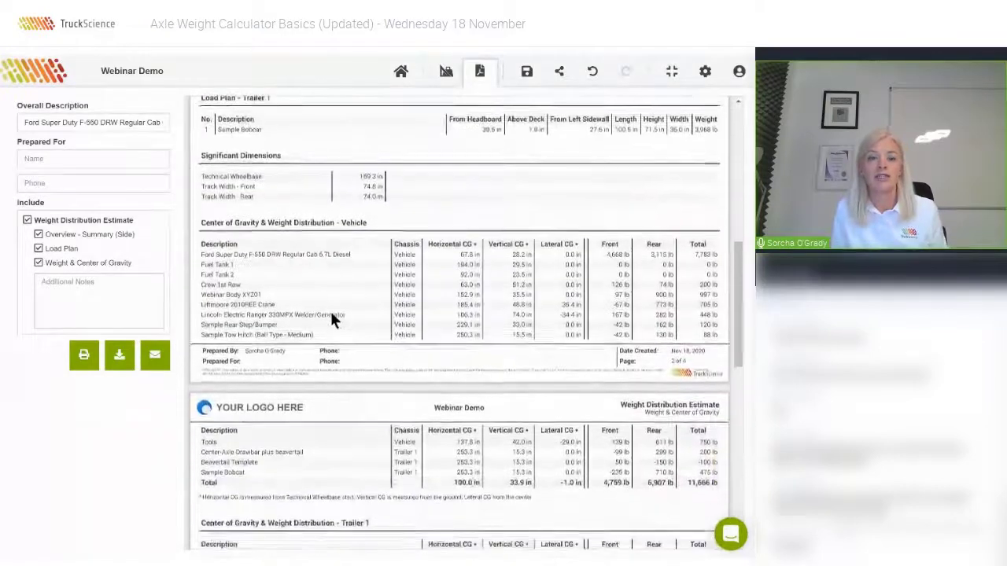
scroll(331, 314, down, 4)
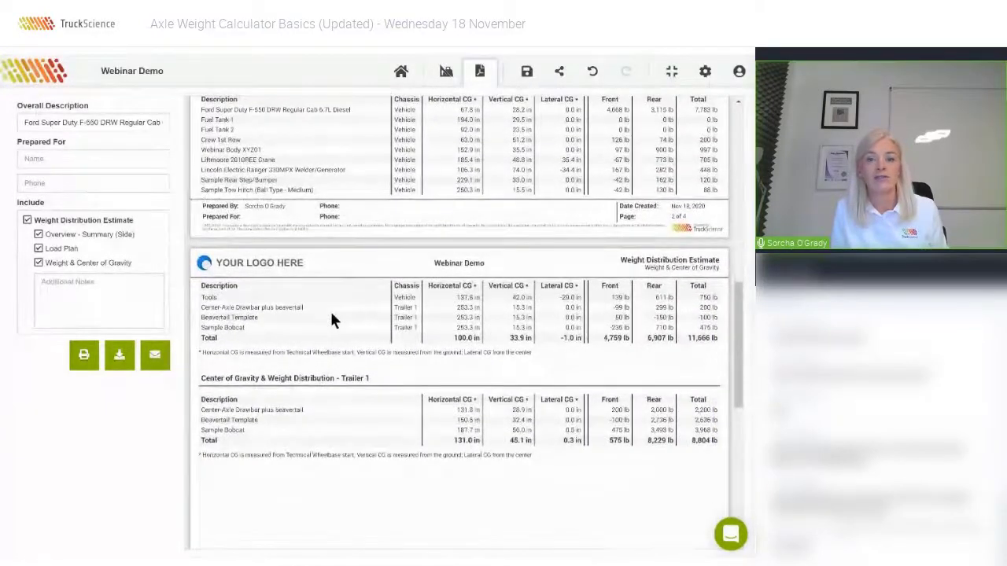
scroll(331, 320, down, 2)
scroll(331, 315, down, 5)
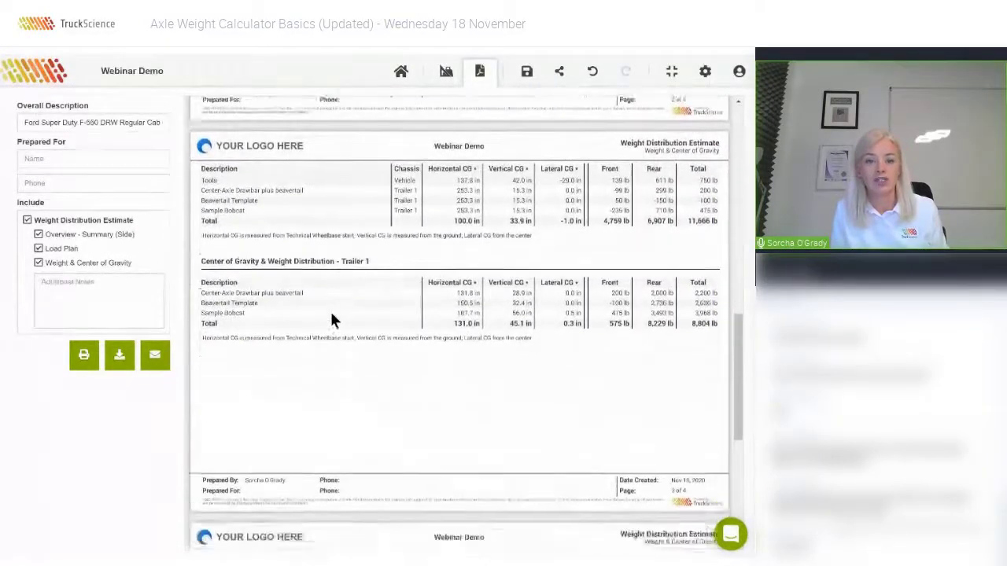
scroll(332, 319, down, 4)
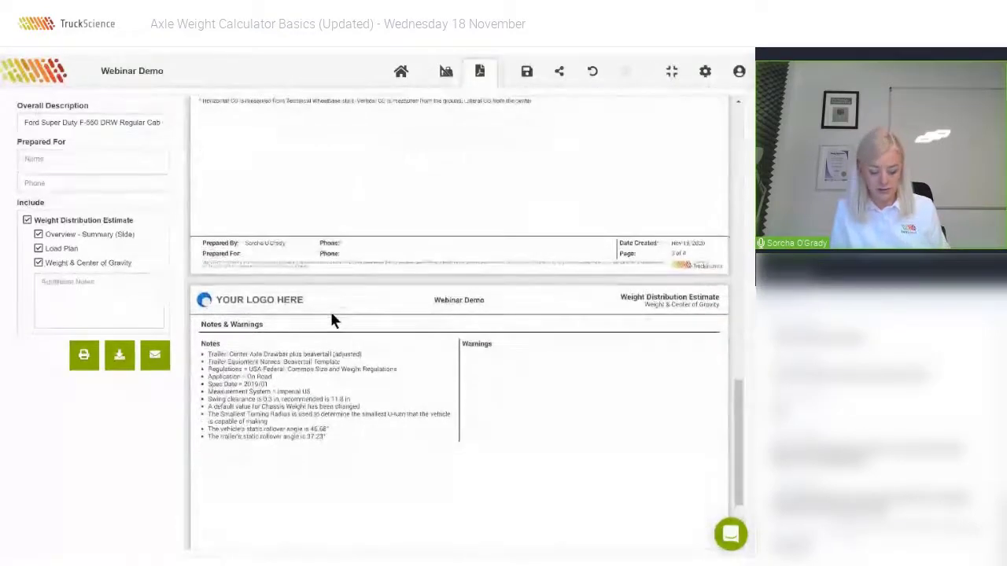
click(444, 73)
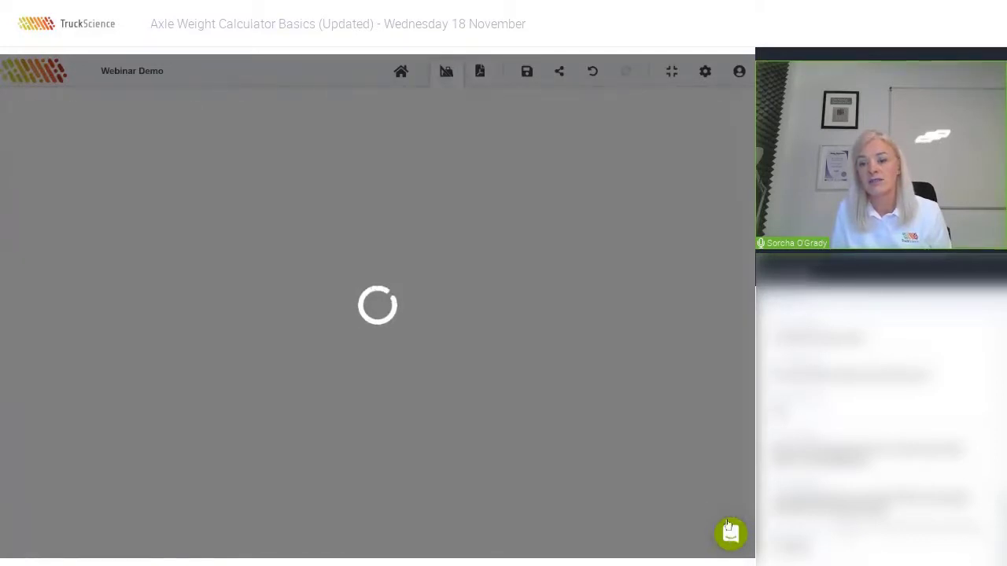
click(729, 531)
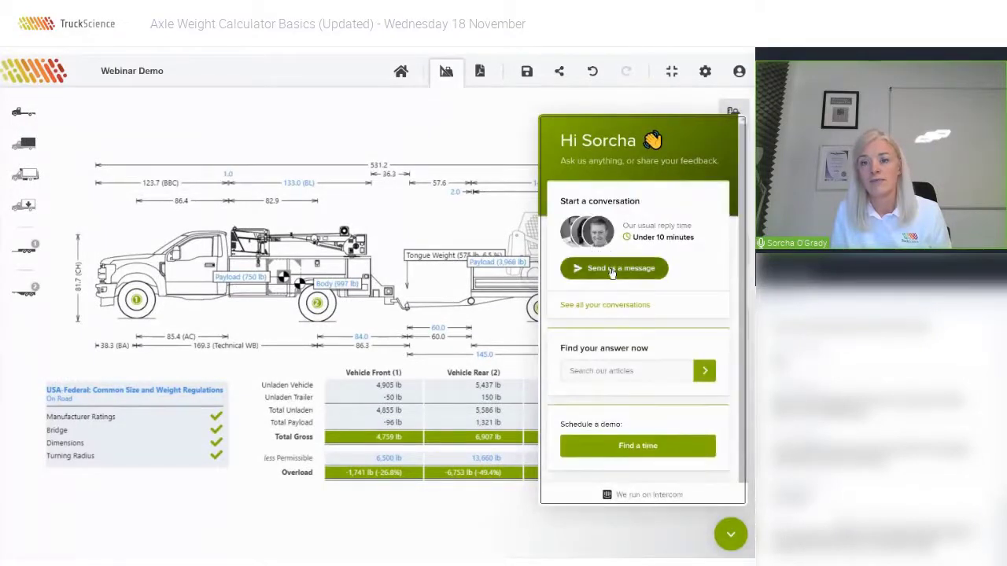
Start a new support conversation, send 'I need some help!', and close the chat window.
click(612, 270)
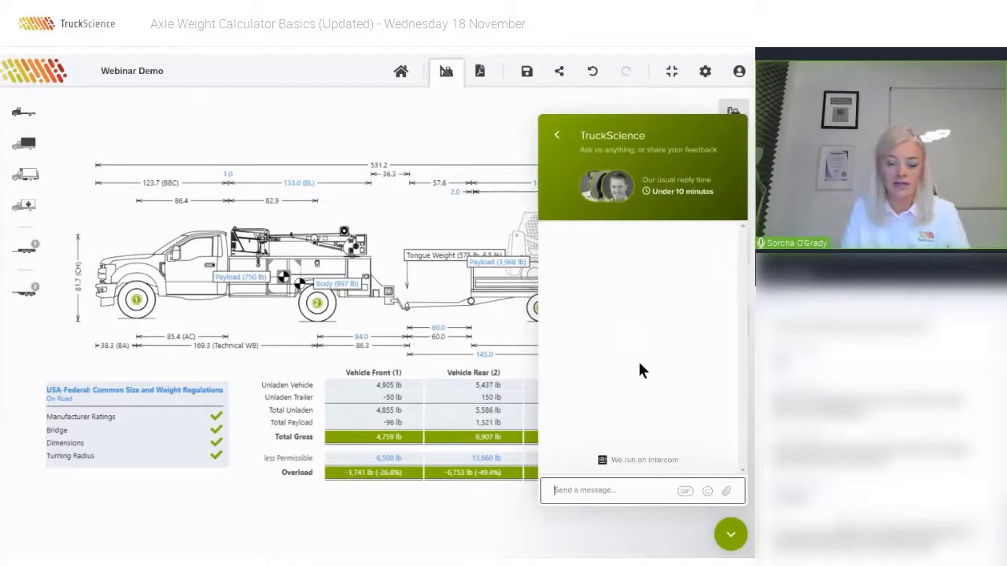
text(I need some help)
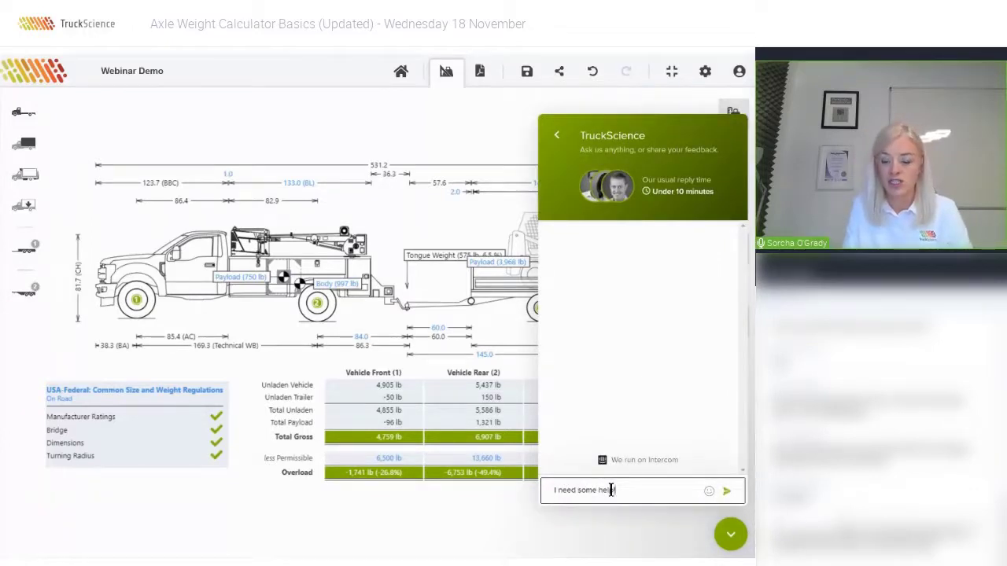
text(!)
key(Return)
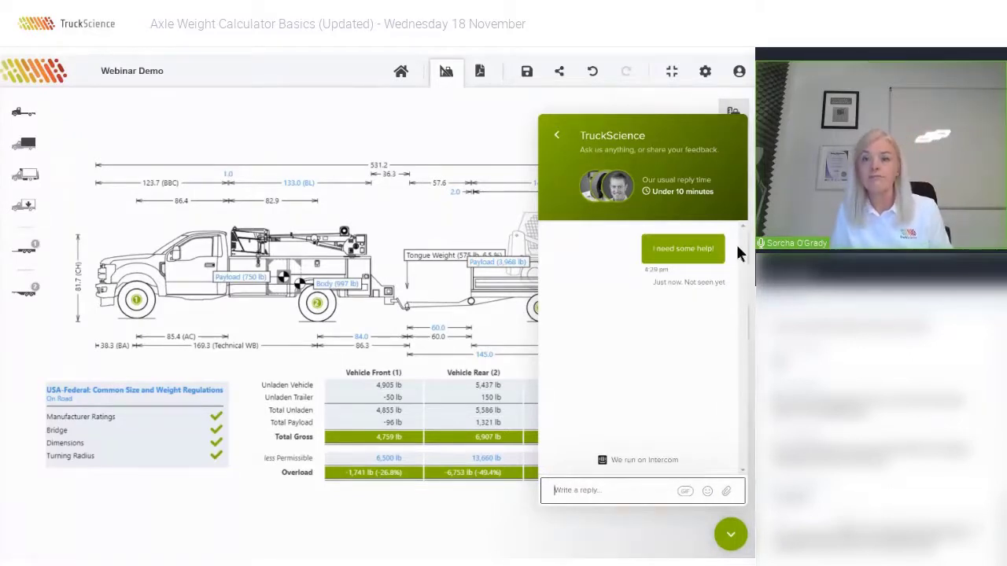
click(724, 536)
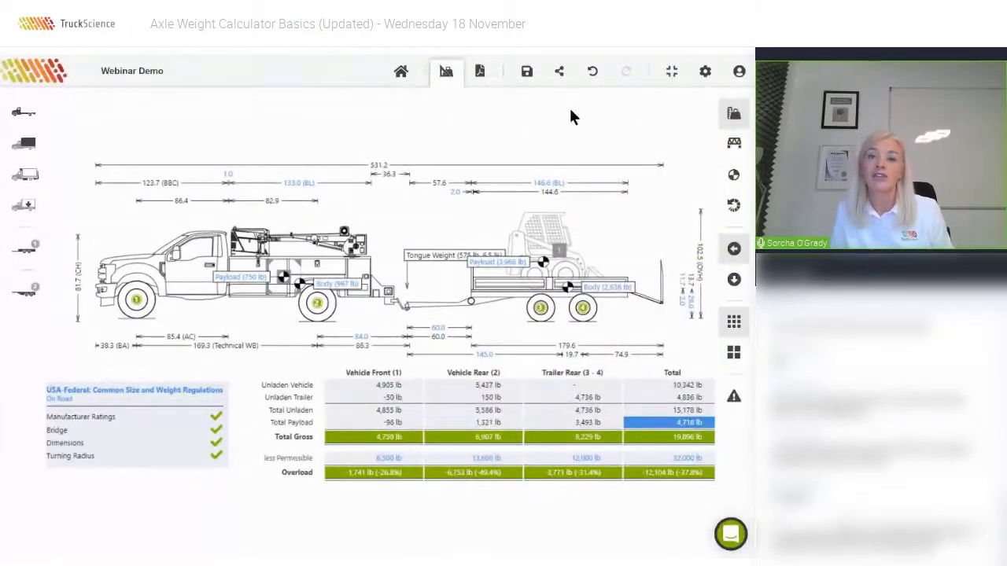
Save the Webinar Demo calculation and return home to the Ford Super Duty F-550 search results.
click(526, 72)
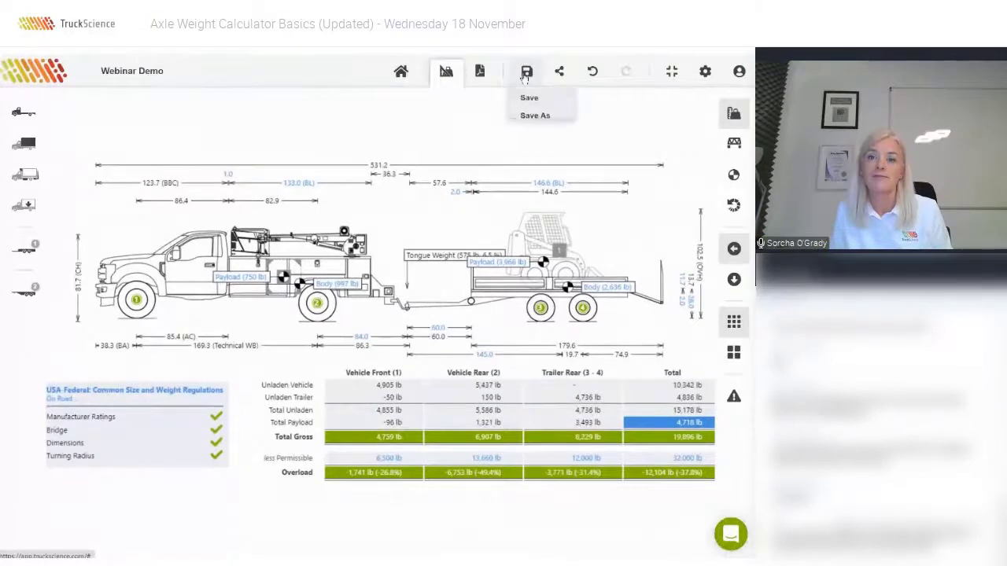
click(529, 101)
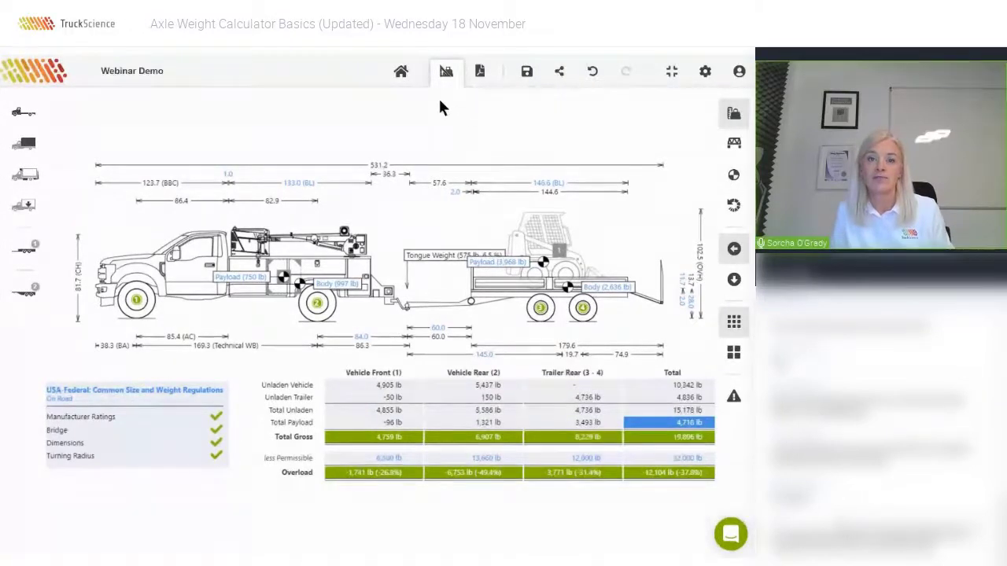
click(400, 73)
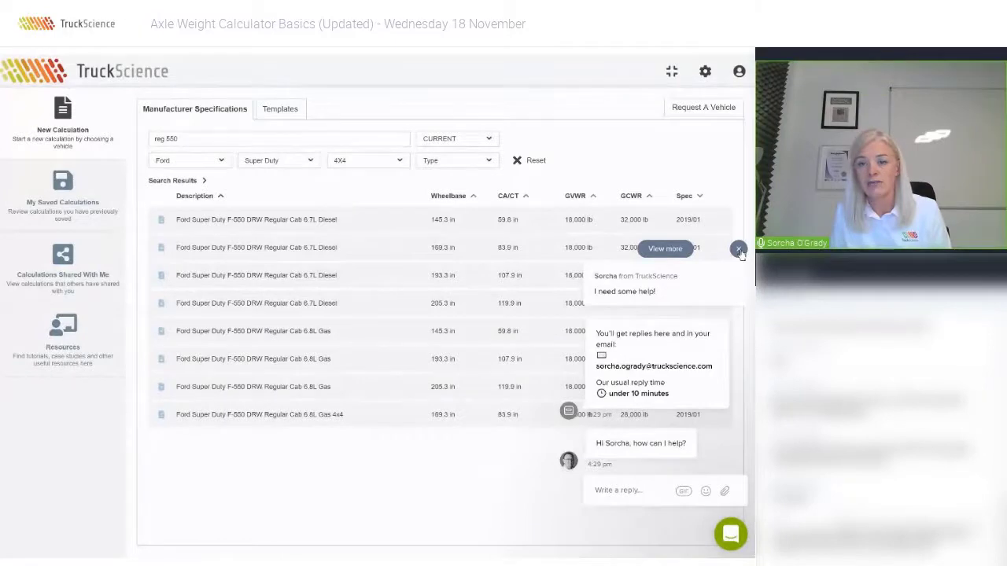
Send support the reply 'juist testint' (just testing) and close the chat popup.
drag(740, 252, 641, 484)
click(639, 490)
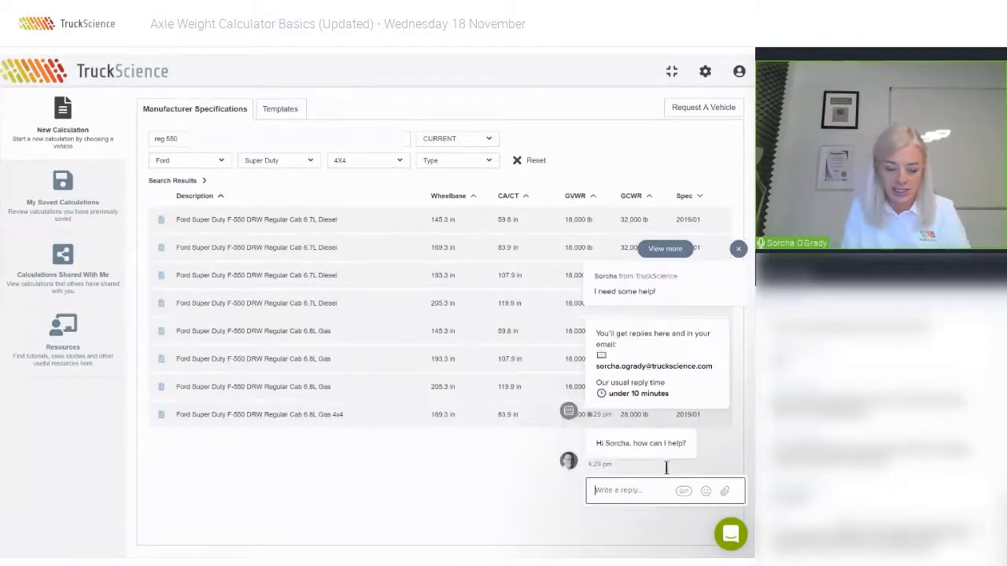
text(juist testint)
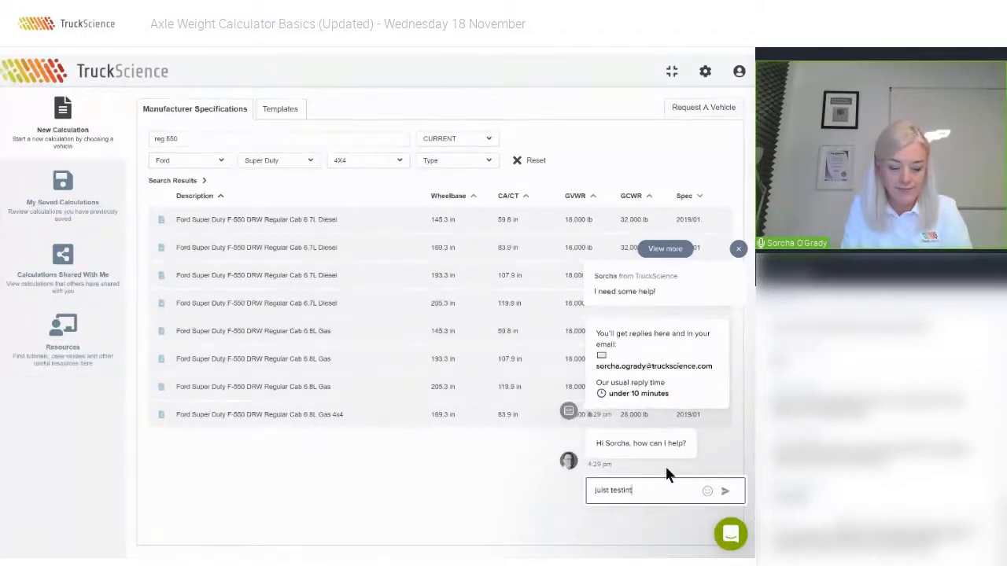
key(Return)
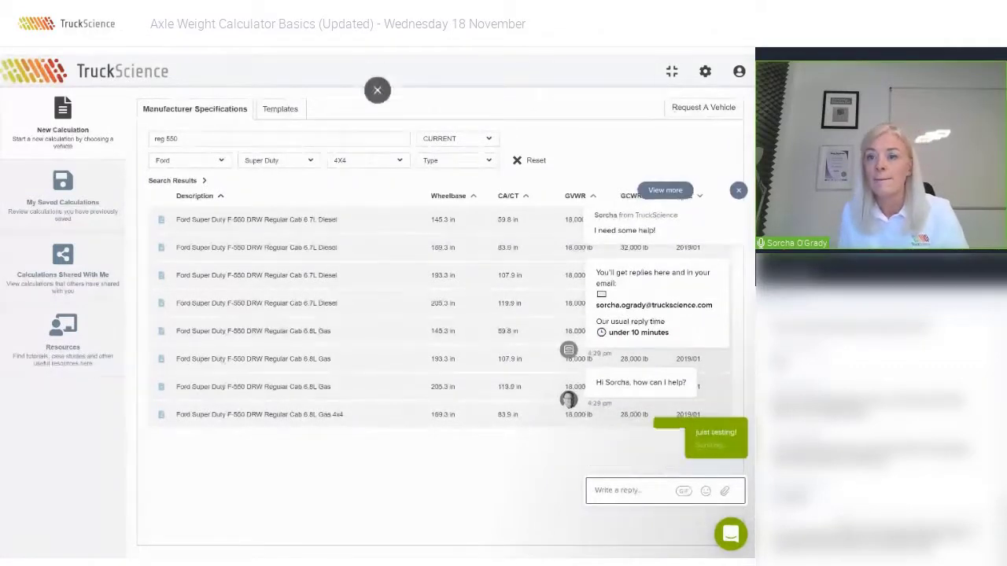
click(738, 188)
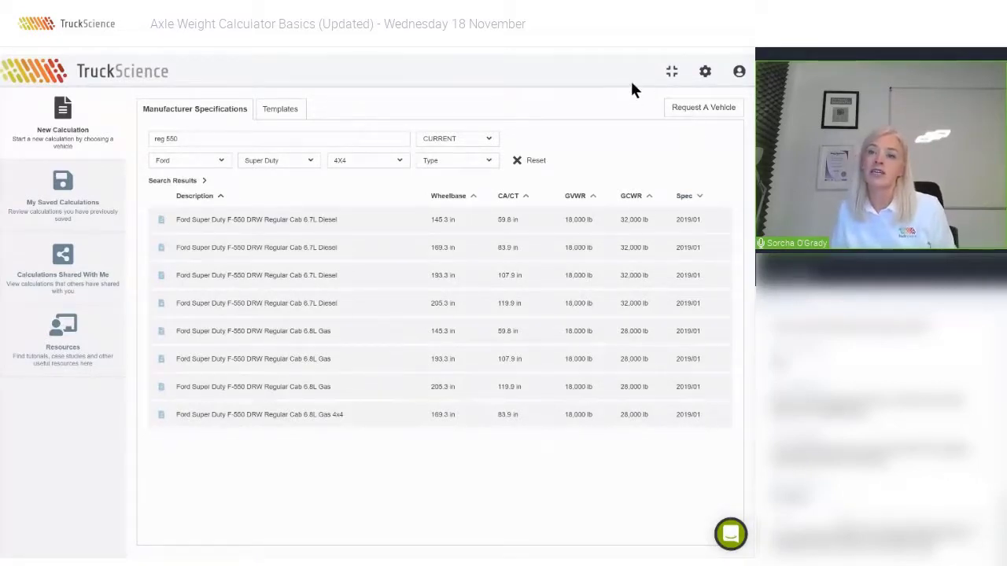
In Settings, keep cab (front axle to back of cab) and chassis (cab to axle) dimensions, then view Measurement.
click(705, 73)
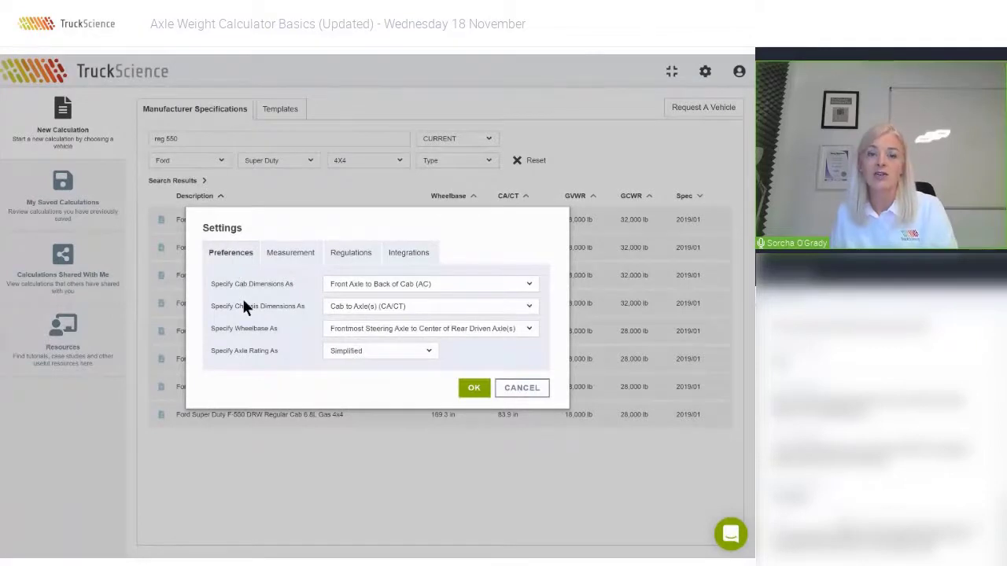
click(467, 287)
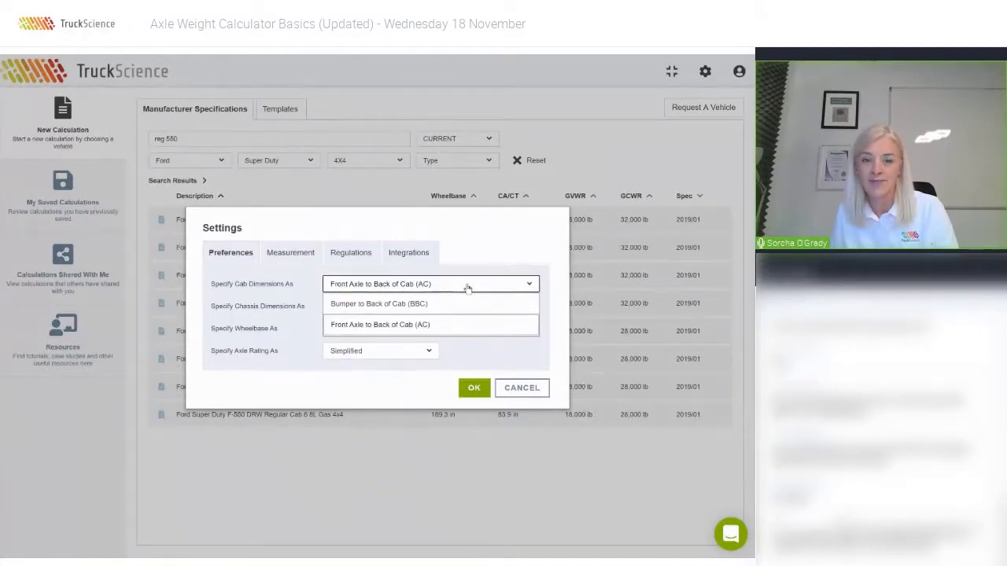
click(467, 288)
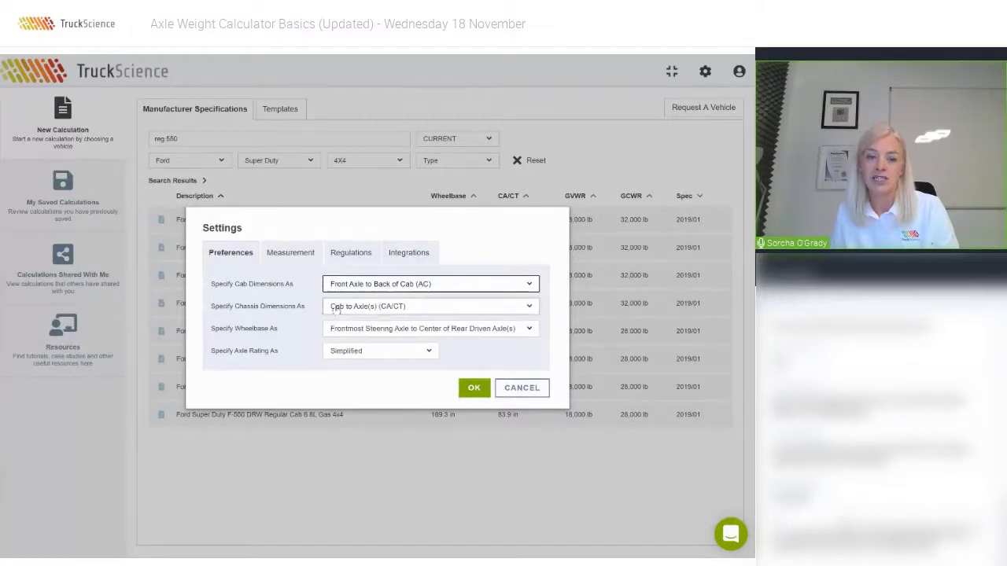
click(474, 312)
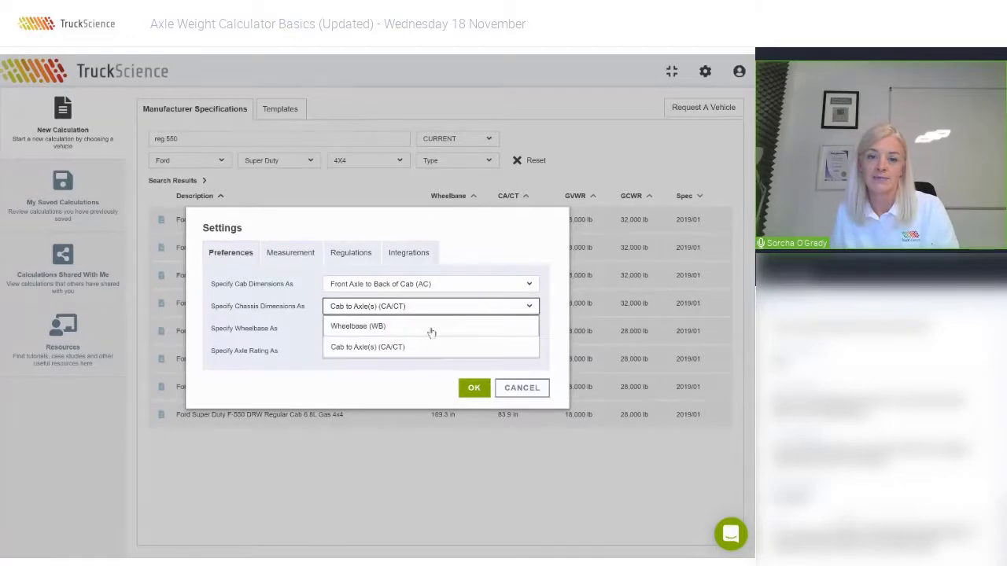
click(494, 254)
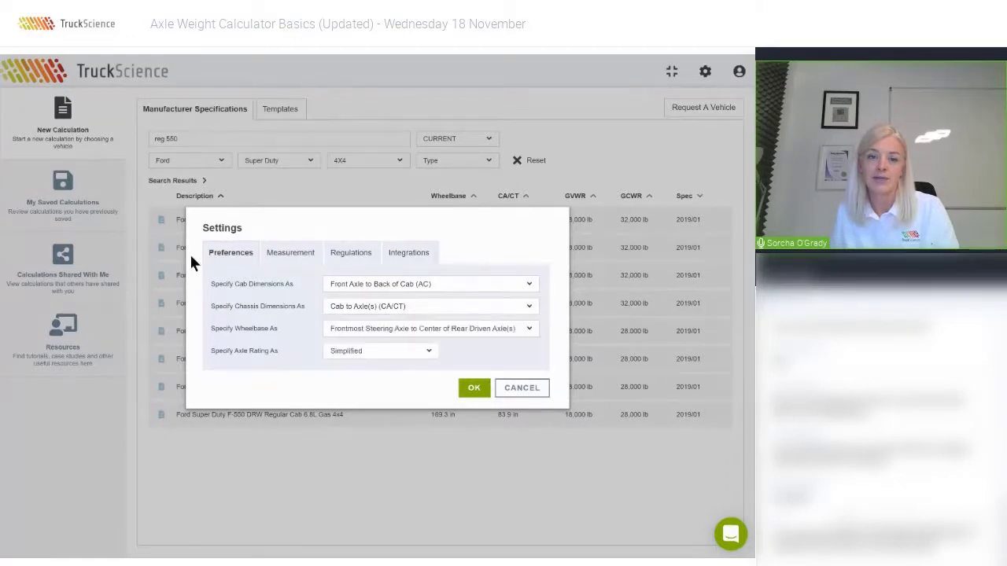
click(285, 258)
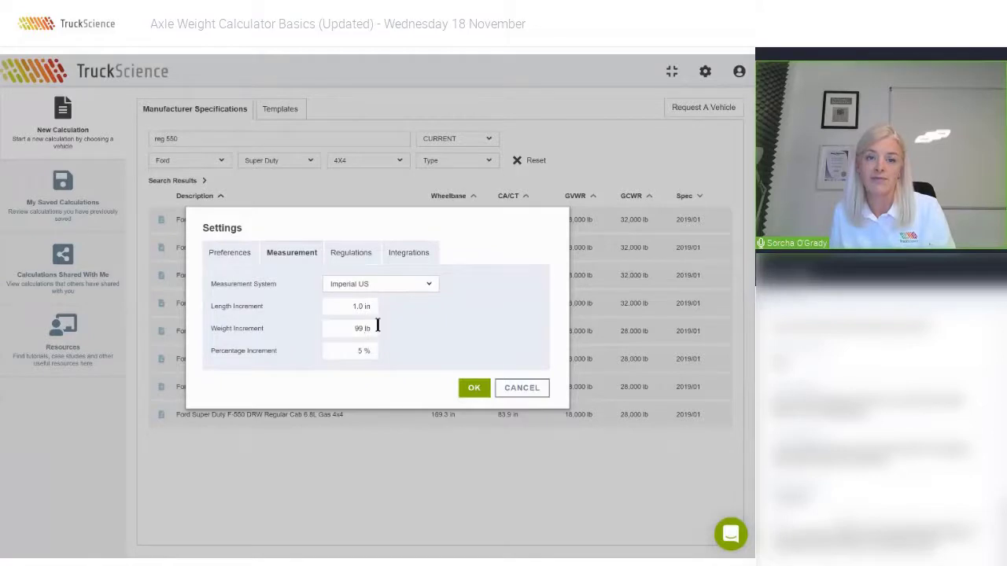
Try Canadian MOU 2019 regulations, revert to USA-Federal, view Integrations, and close Settings.
click(350, 253)
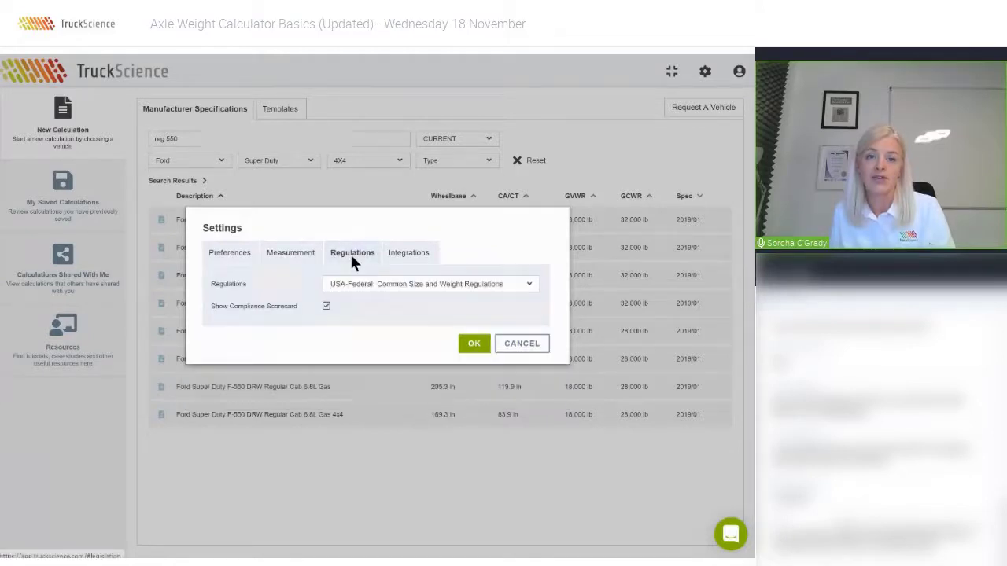
click(381, 289)
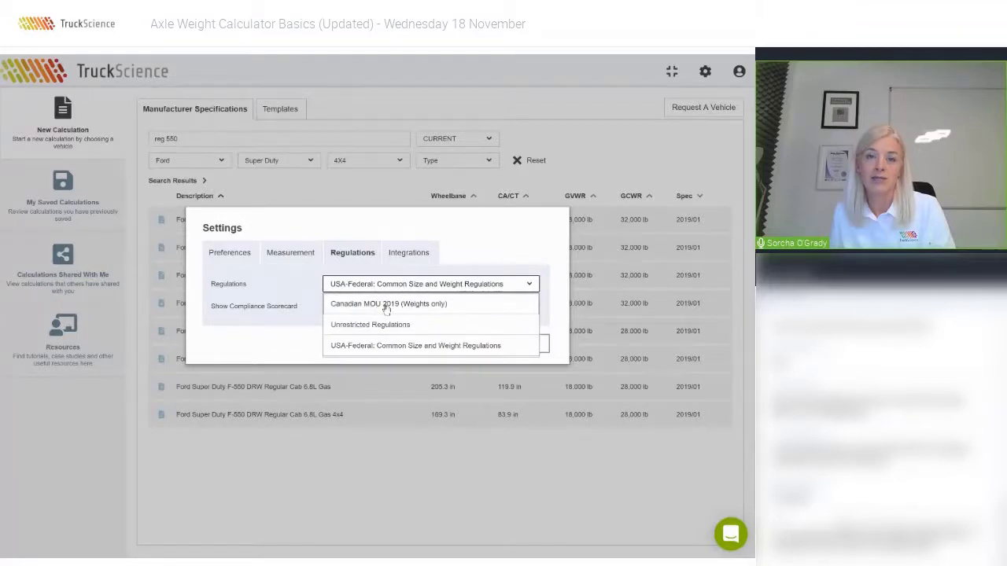
click(386, 305)
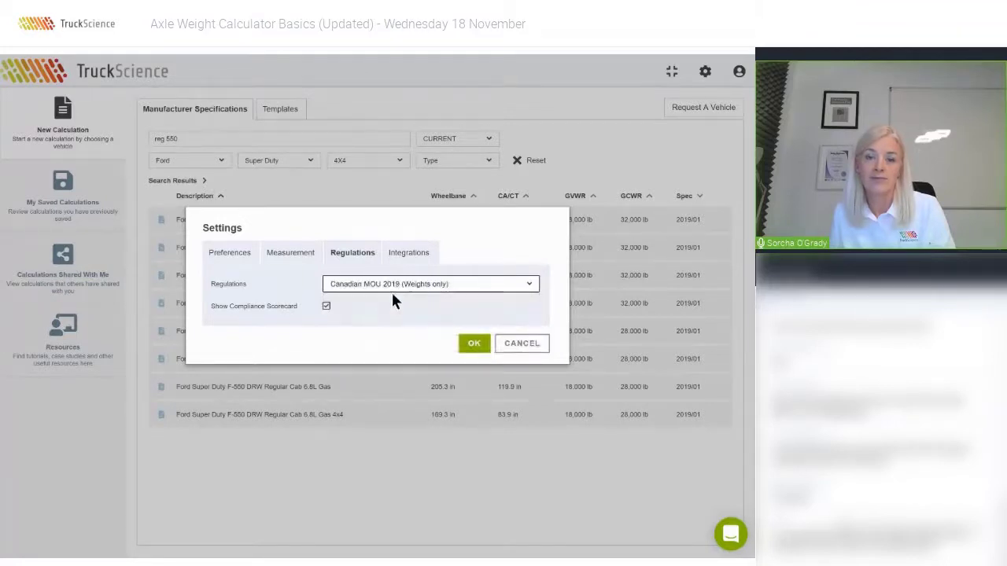
click(395, 291)
click(356, 343)
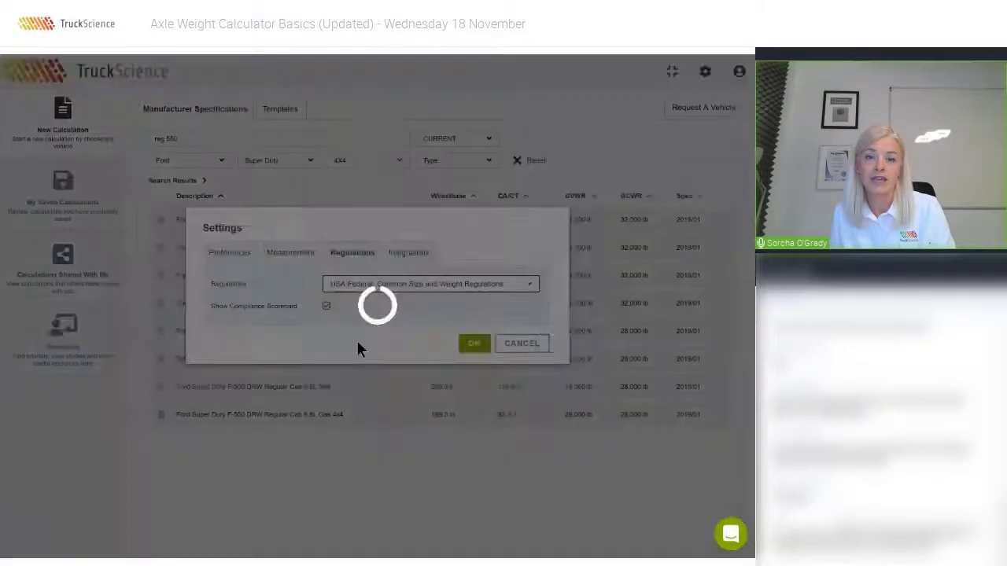
click(405, 254)
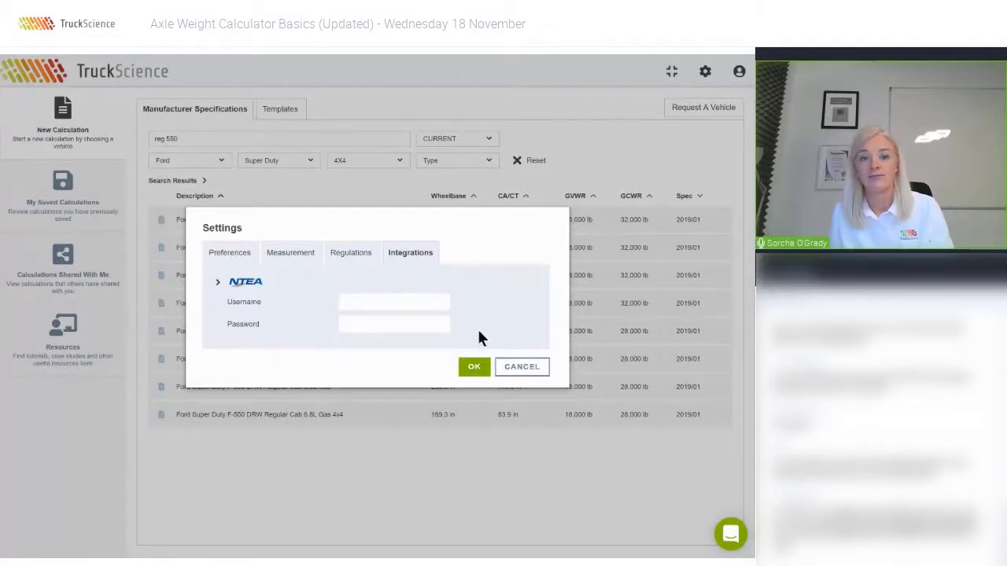
click(521, 367)
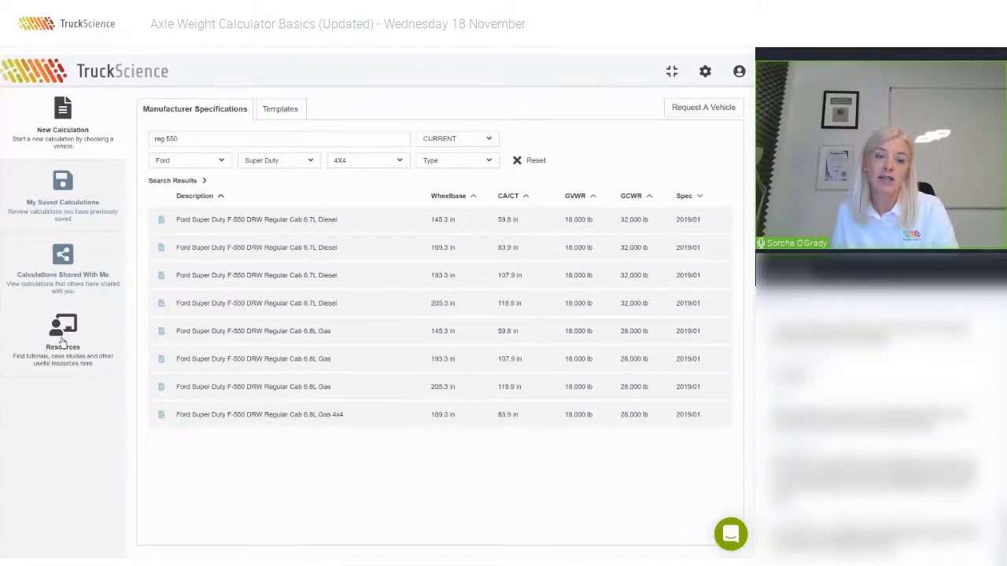
Browse Resources' Explainer Videos, Useful Documents and OEM Body Builder Guides, then show Calculations Shared With Me.
click(62, 340)
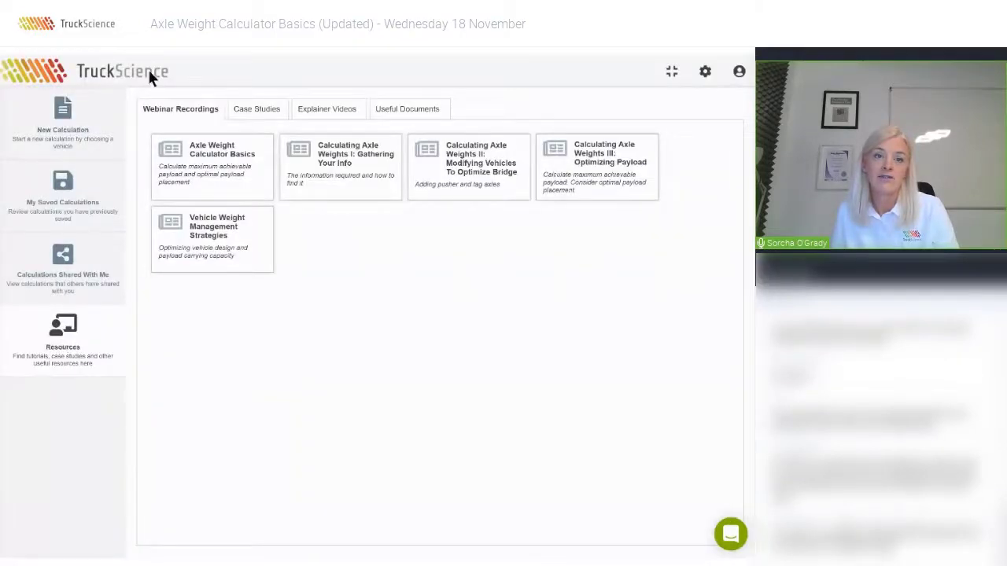
click(314, 114)
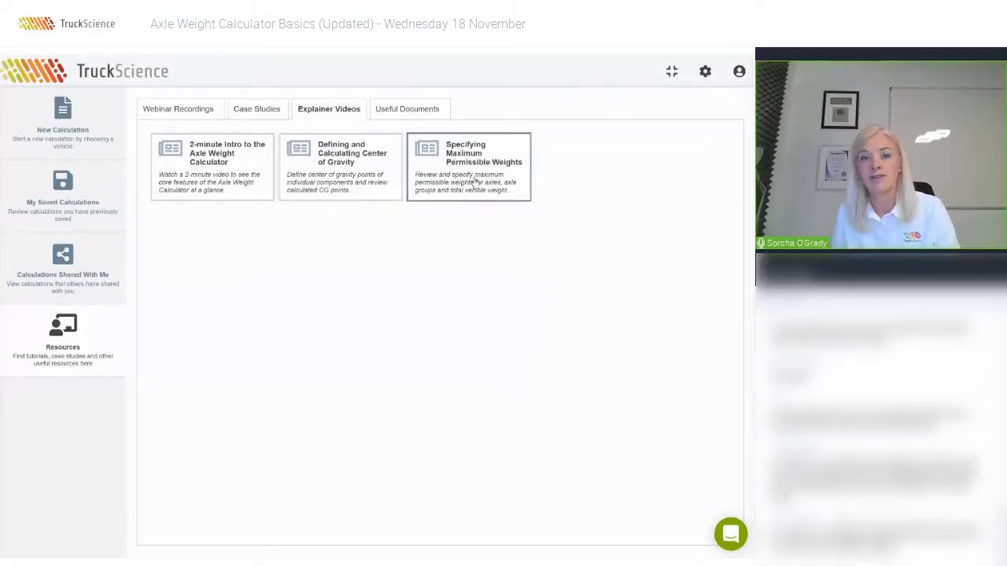
click(417, 110)
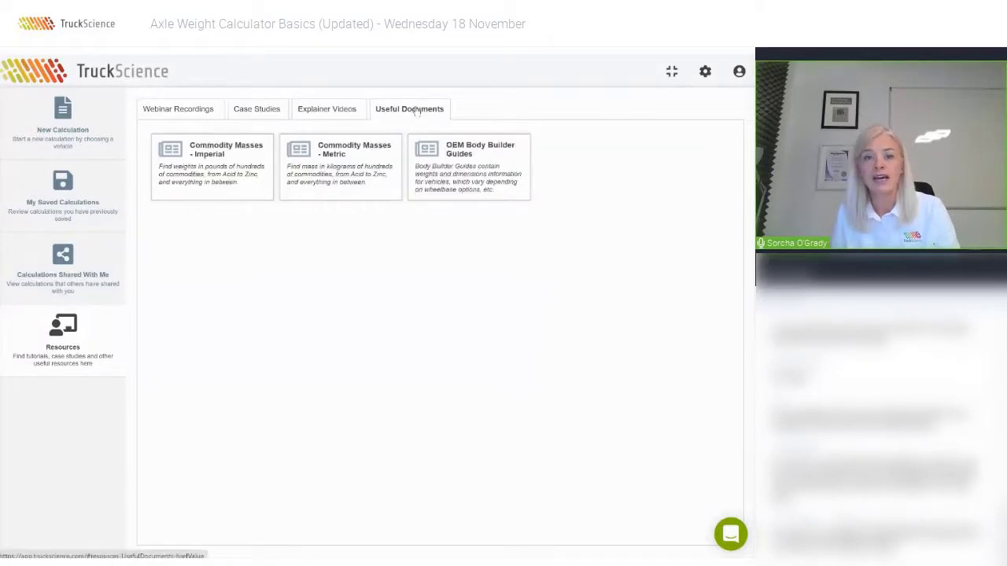
click(469, 172)
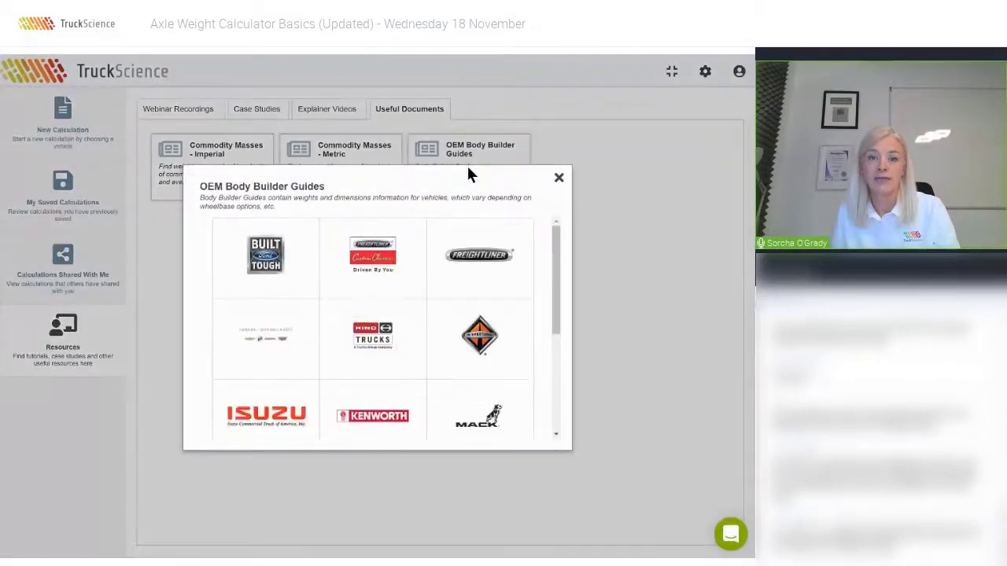
scroll(395, 257, down, 2)
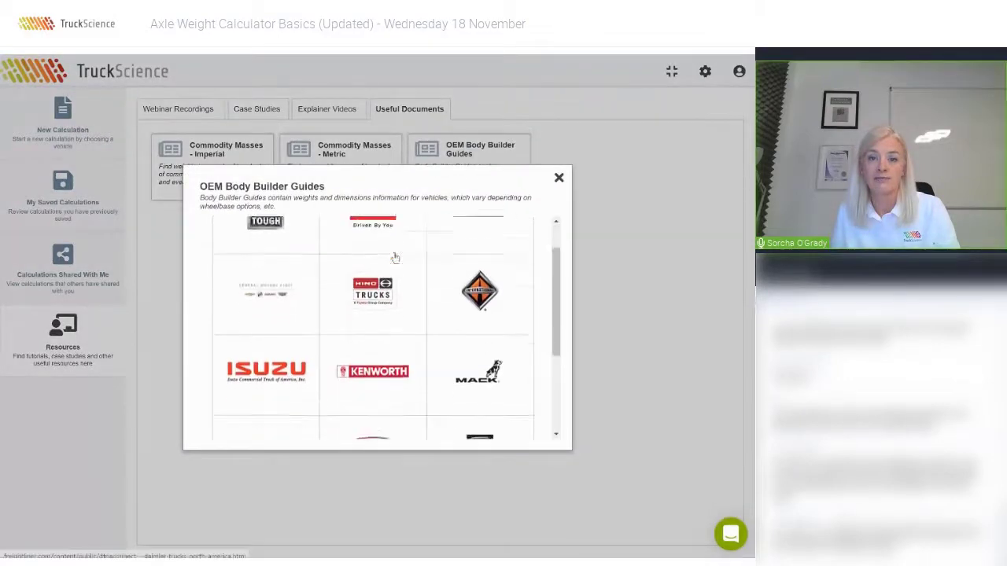
click(558, 179)
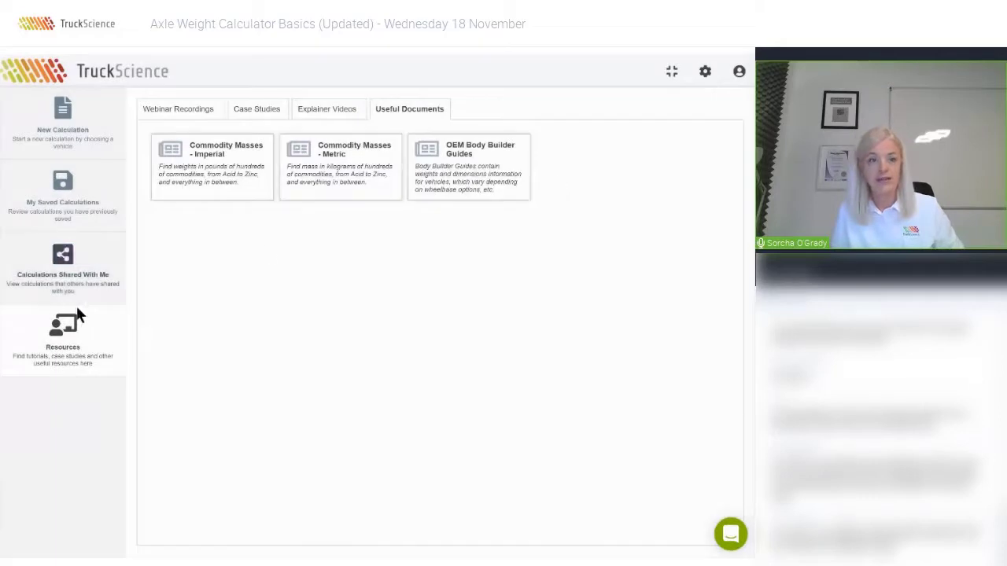
click(51, 273)
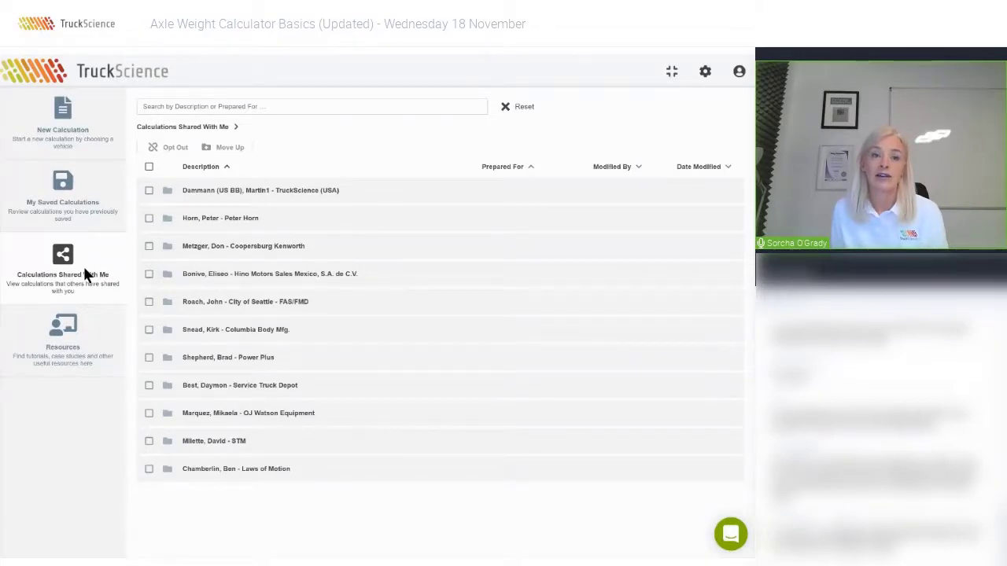
Browse the saved calculation folders, such as 16 June and 2020 Case Study, then return to New Calculation.
click(113, 185)
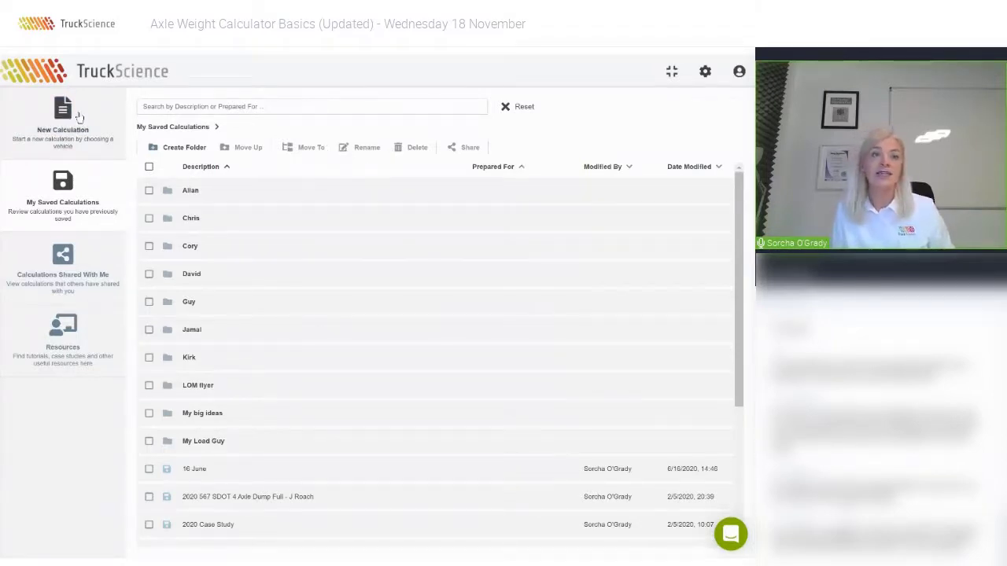
click(78, 114)
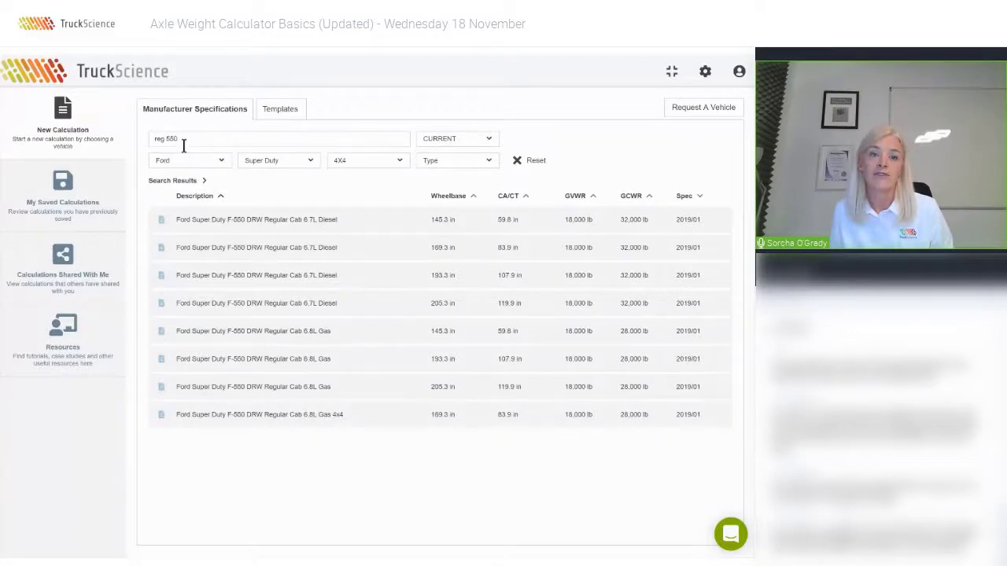
Clear the vehicle search and load the Conventional Cab (US) 4x4 Chassis Cab from the 4X4 templates.
click(531, 162)
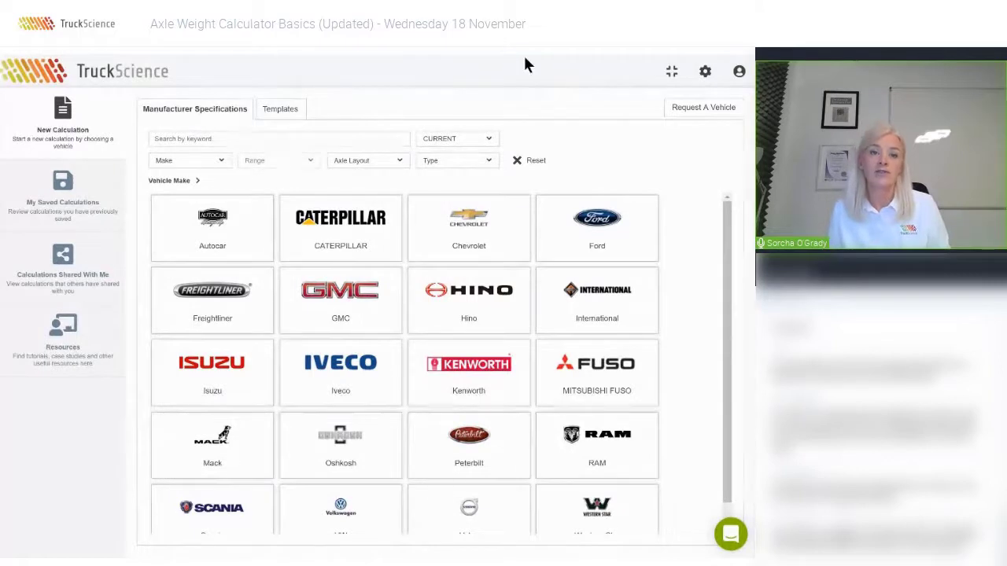
click(284, 110)
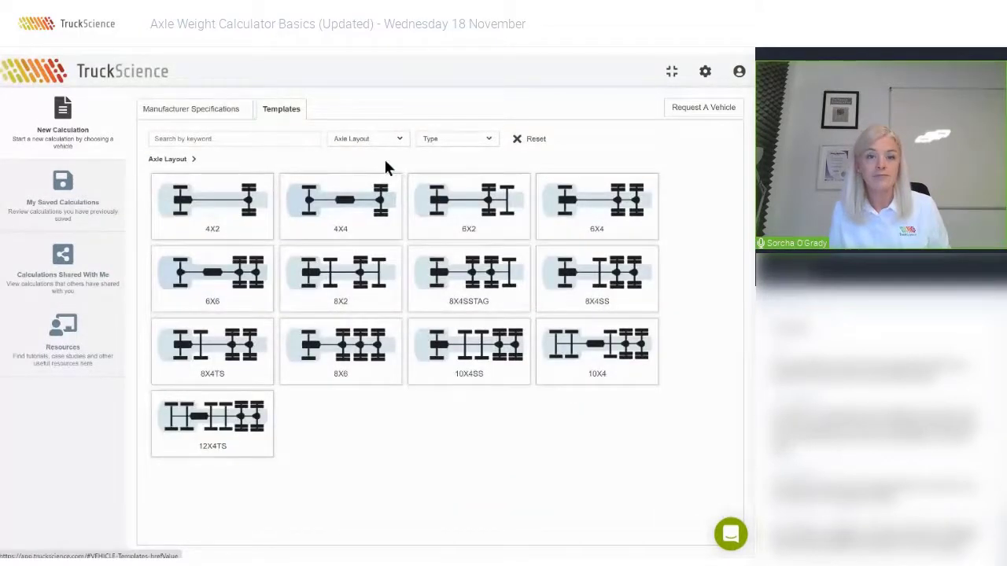
click(361, 206)
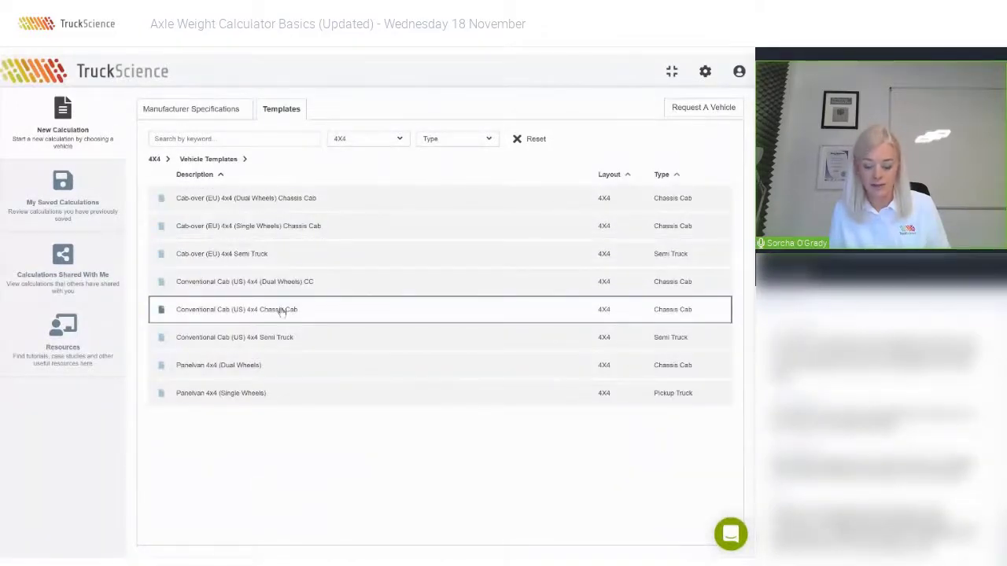
click(281, 311)
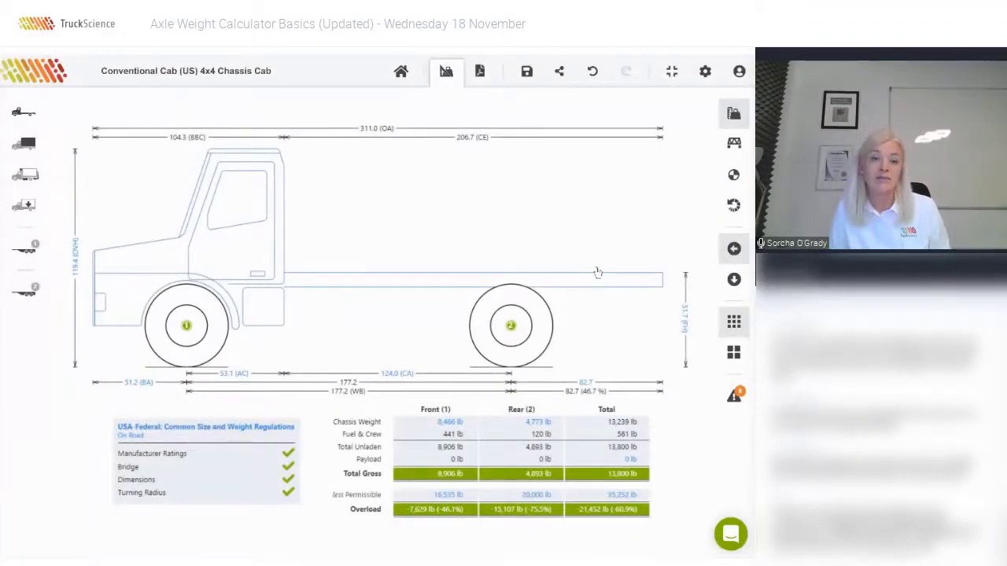
Check the 4x4 cab's length, height, width, turning ability and front axle weights, then switch to the summary slide.
click(264, 248)
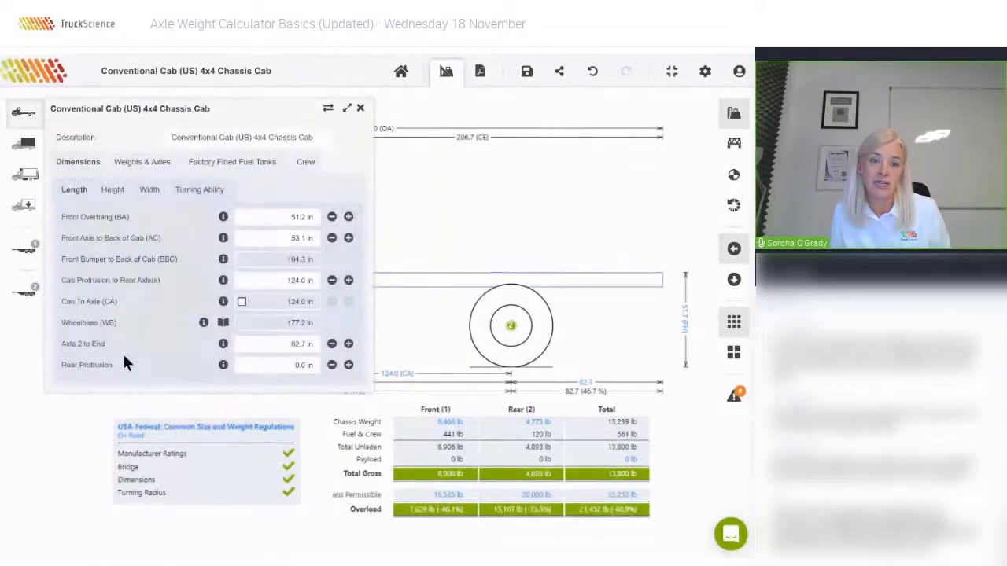
click(110, 192)
click(149, 192)
click(199, 190)
click(150, 162)
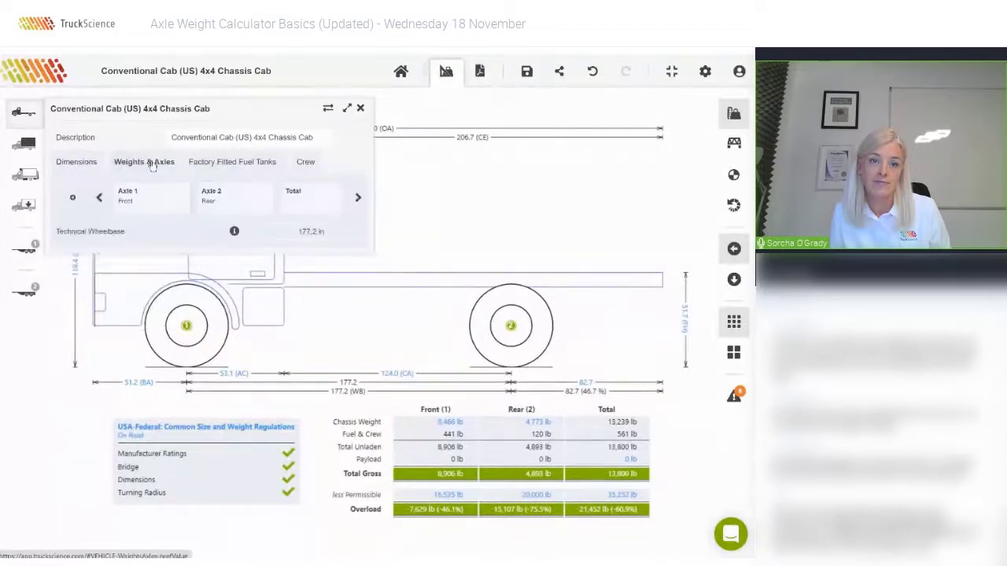
click(146, 199)
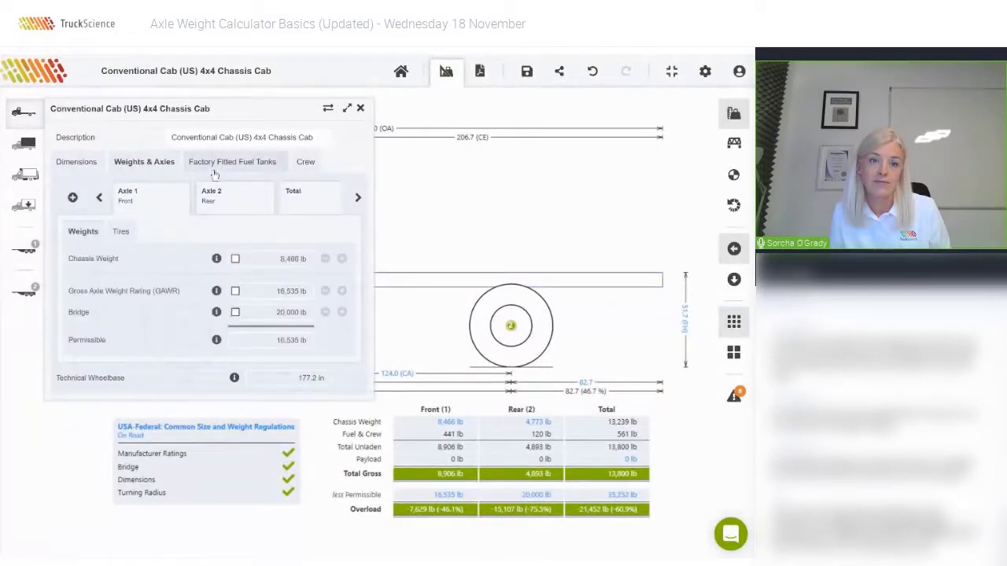
click(360, 110)
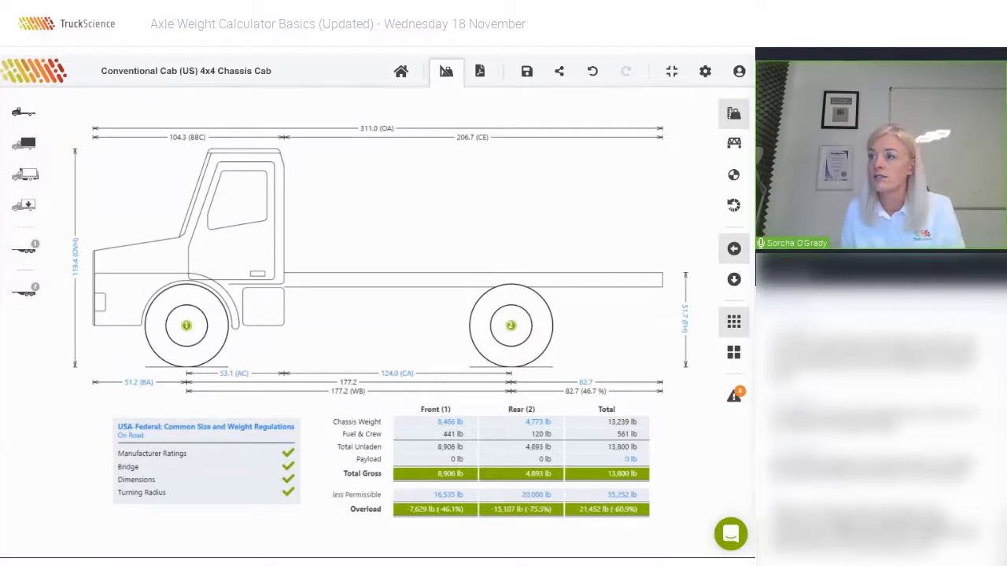
key(alt+Tab)
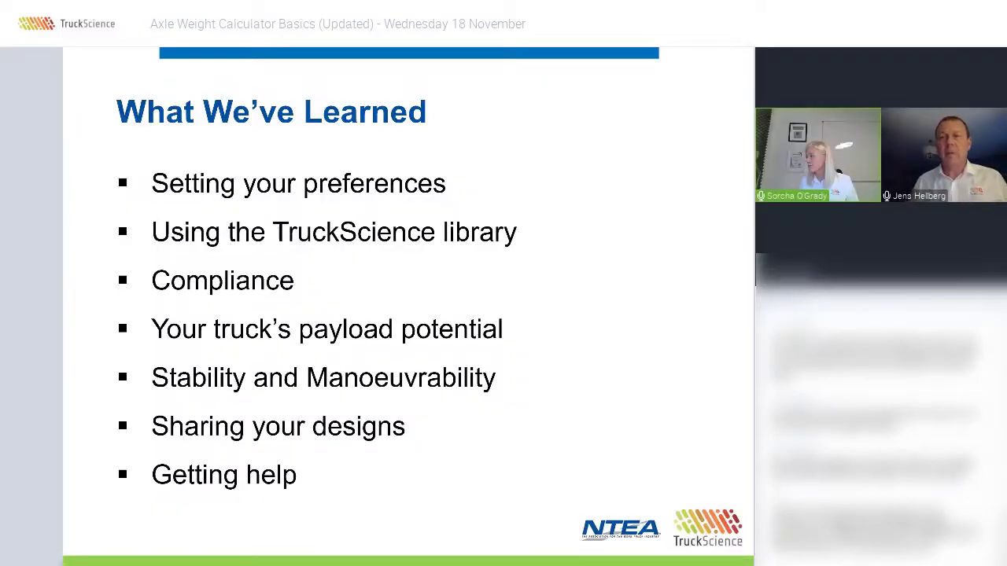